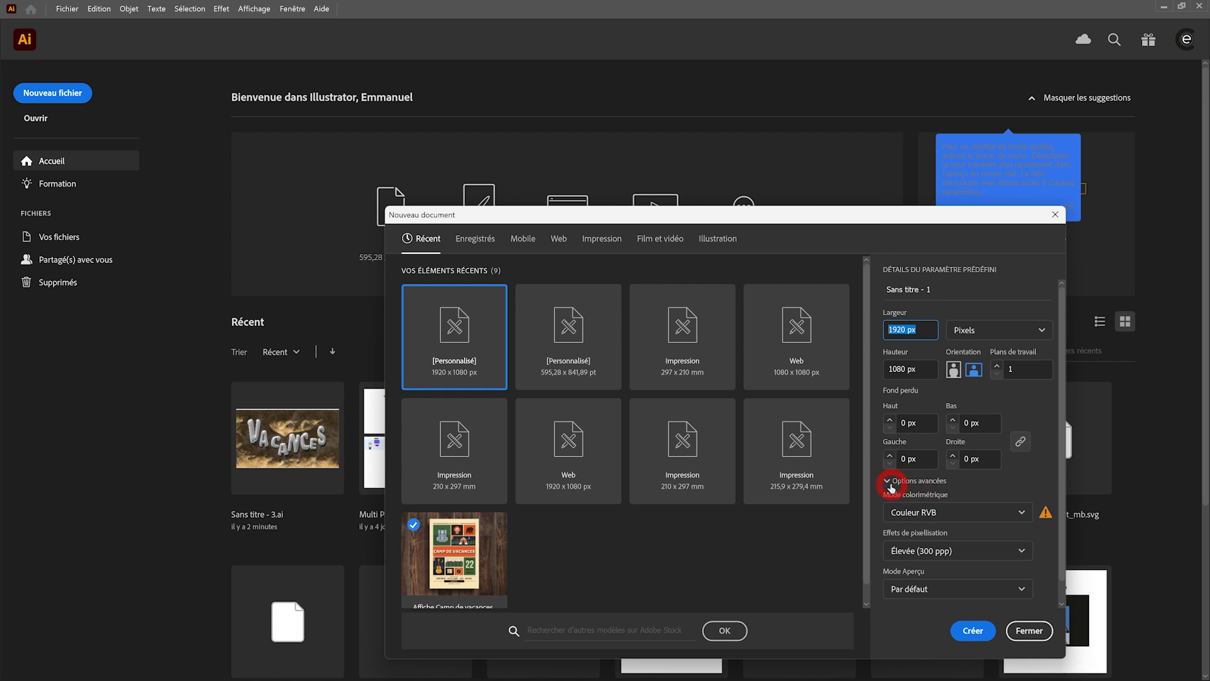
Step: Create a 1920 × 1080 px RGB document and draw a rectangle covering the whole artboard
{"action": "left_click", "coordinate": [891, 483]}
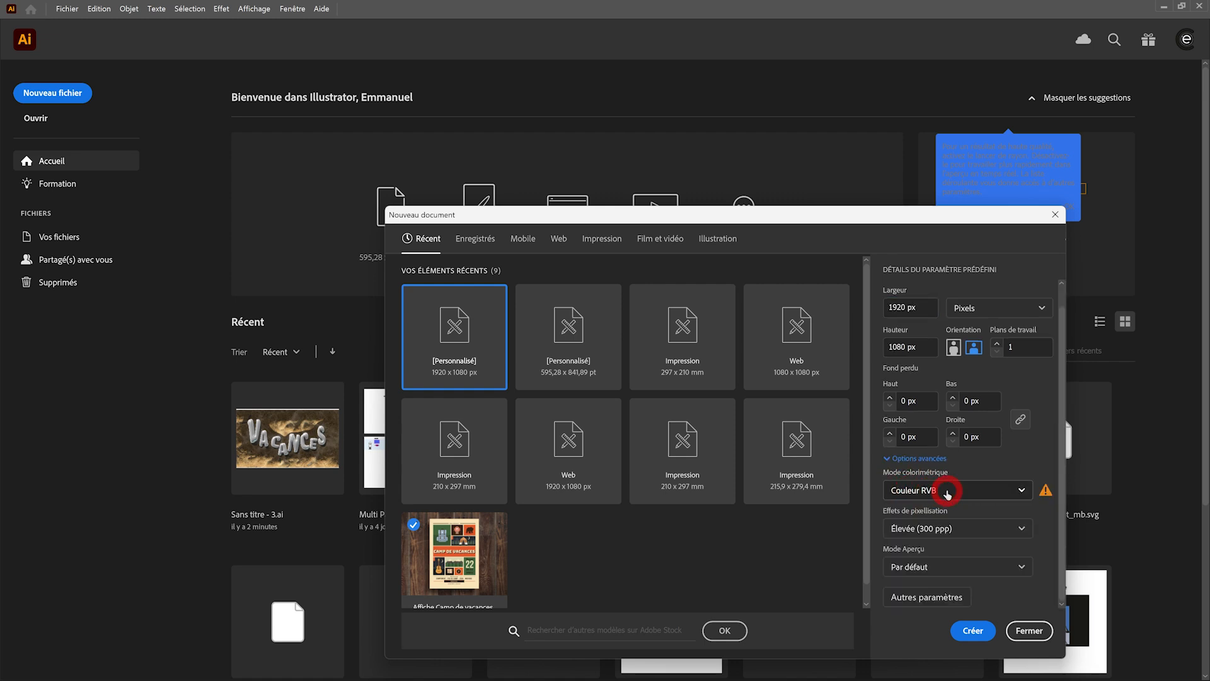
{"action": "left_click", "coordinate": [969, 632]}
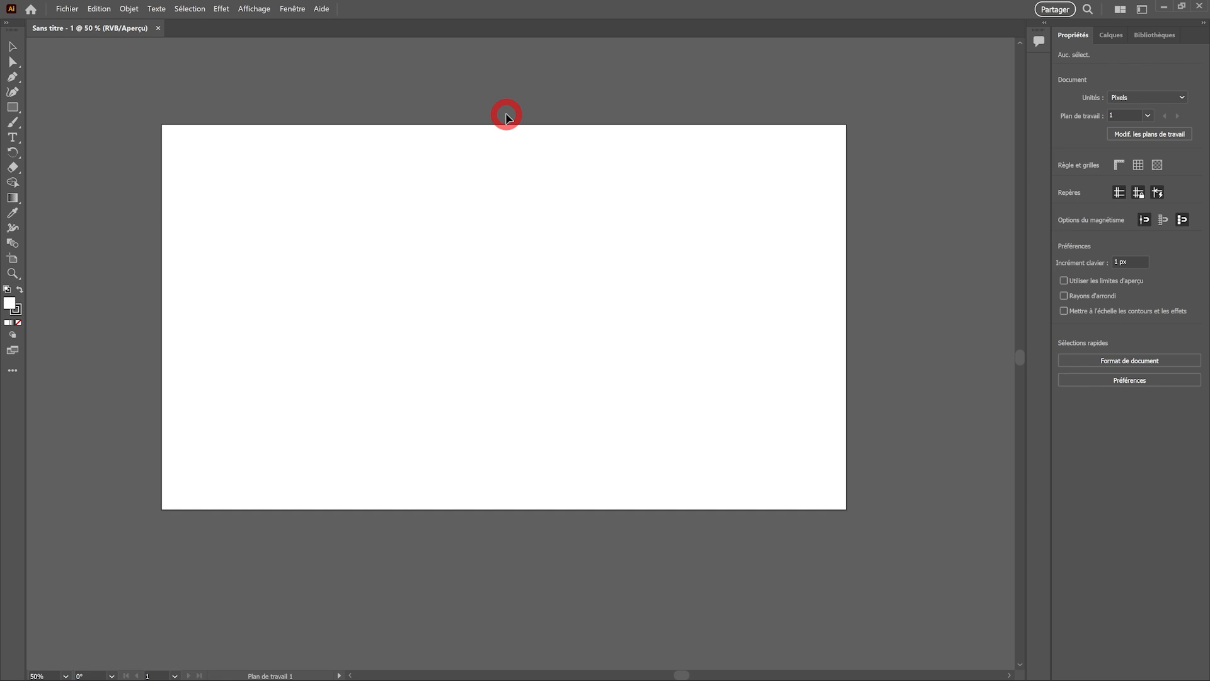
{"action": "left_click", "coordinate": [13, 107]}
{"action": "left_click_drag", "start_coordinate": [163, 125], "coordinate": [847, 510]}
Step: Fill the background rectangle with a tan swatch and remove its stroke
{"action": "left_click", "coordinate": [293, 8]}
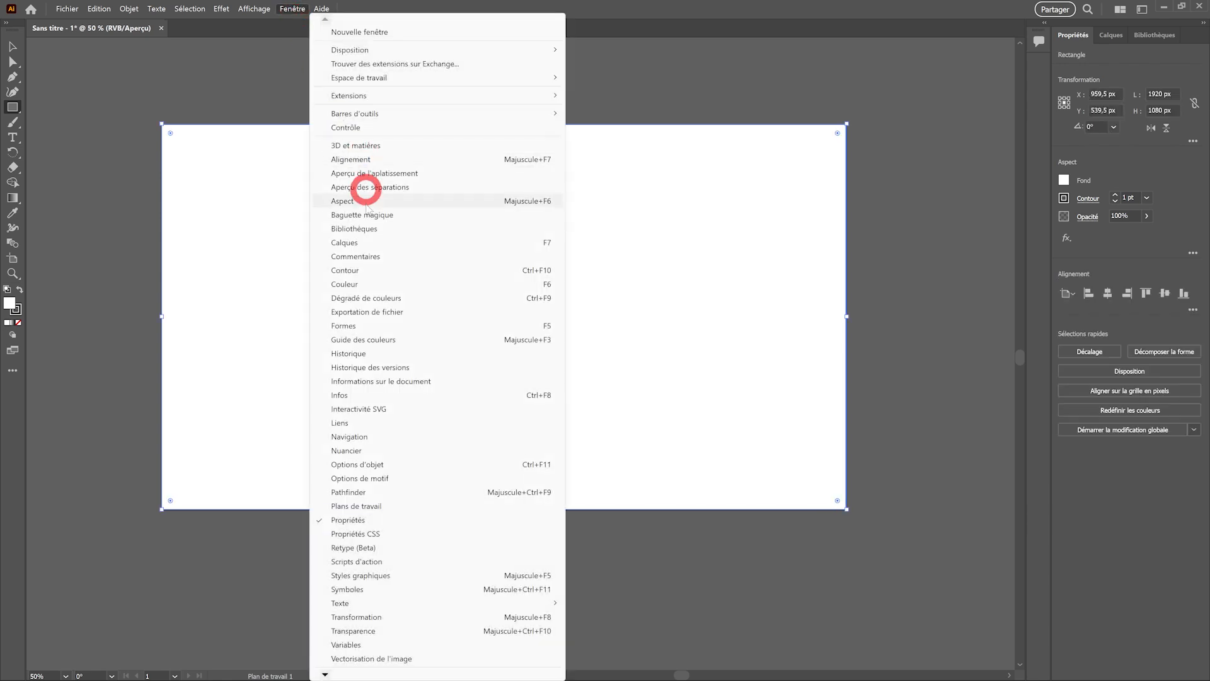
{"action": "left_click", "coordinate": [367, 451]}
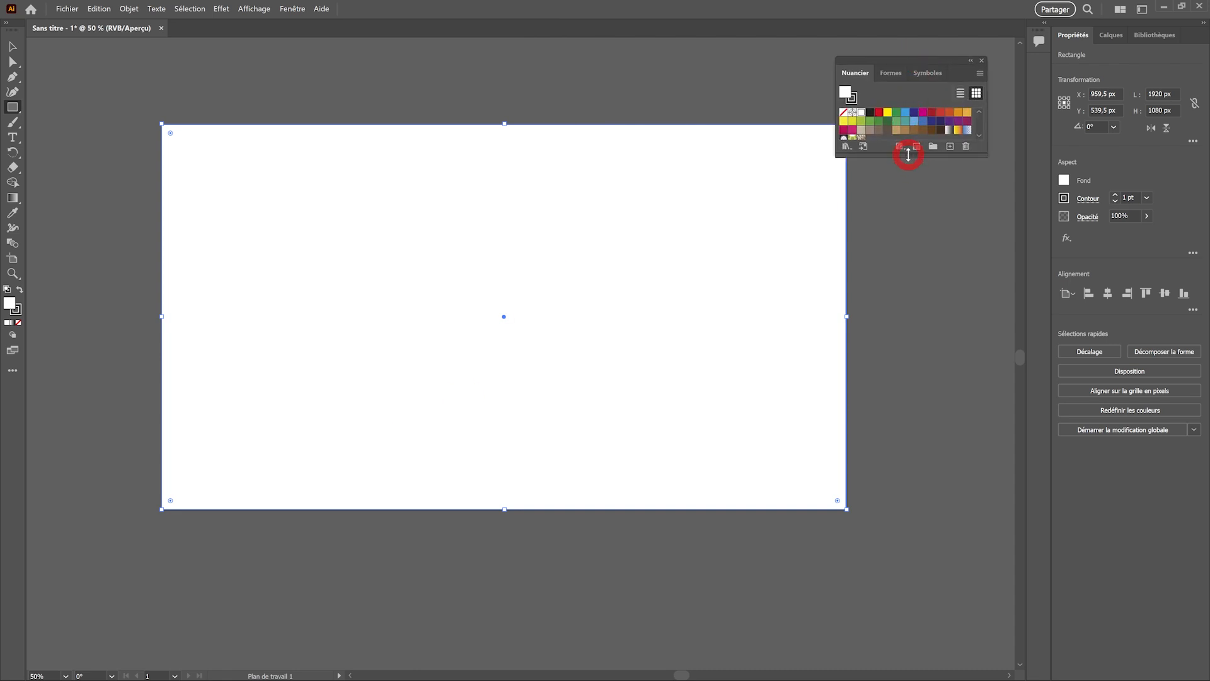
{"action": "left_click_drag", "start_coordinate": [908, 154], "coordinate": [925, 265]}
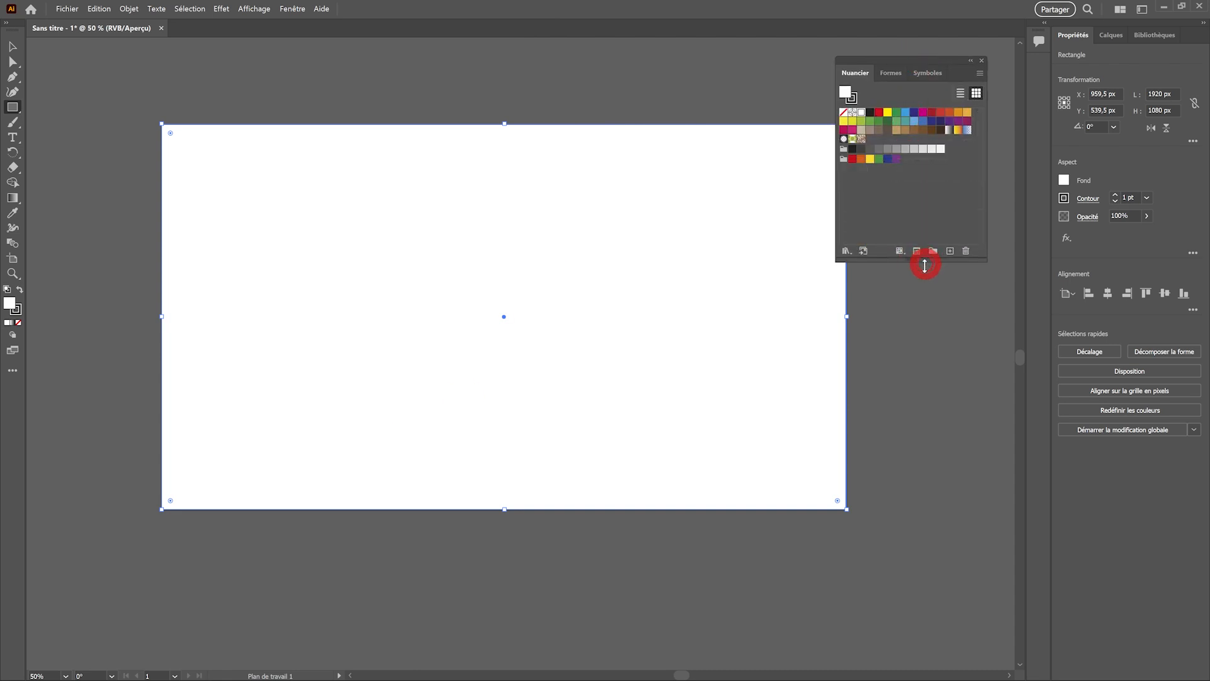
{"action": "left_click", "coordinate": [897, 130]}
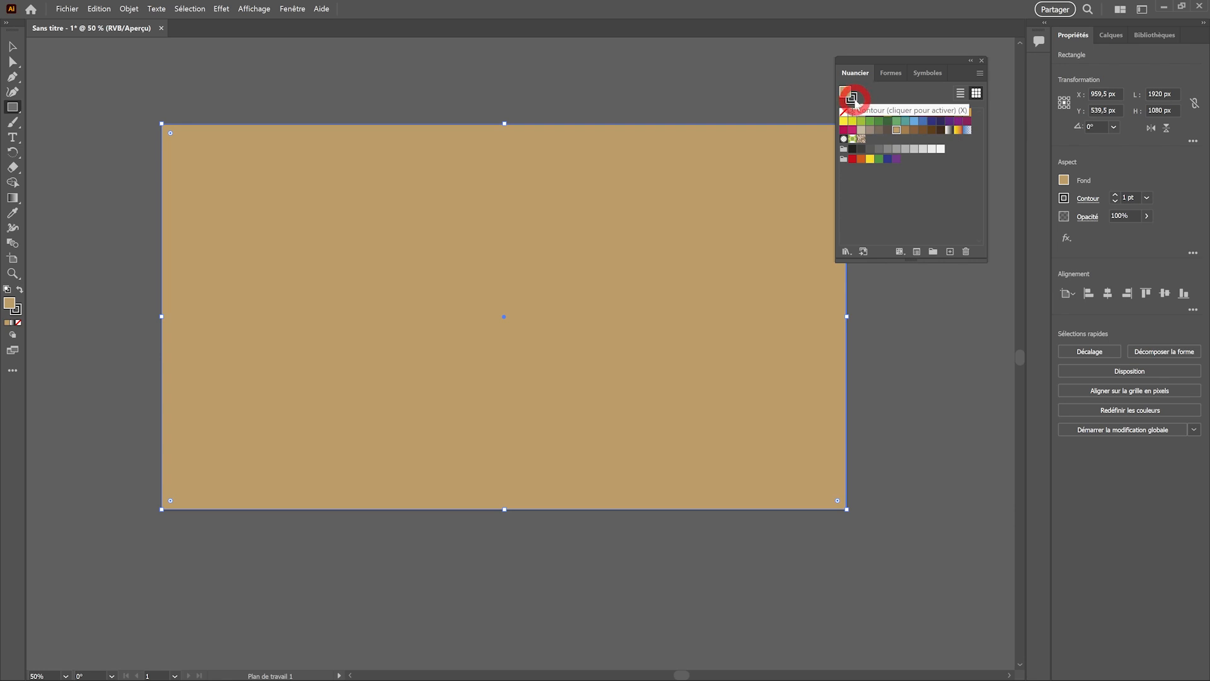
{"action": "left_click", "coordinate": [852, 98]}
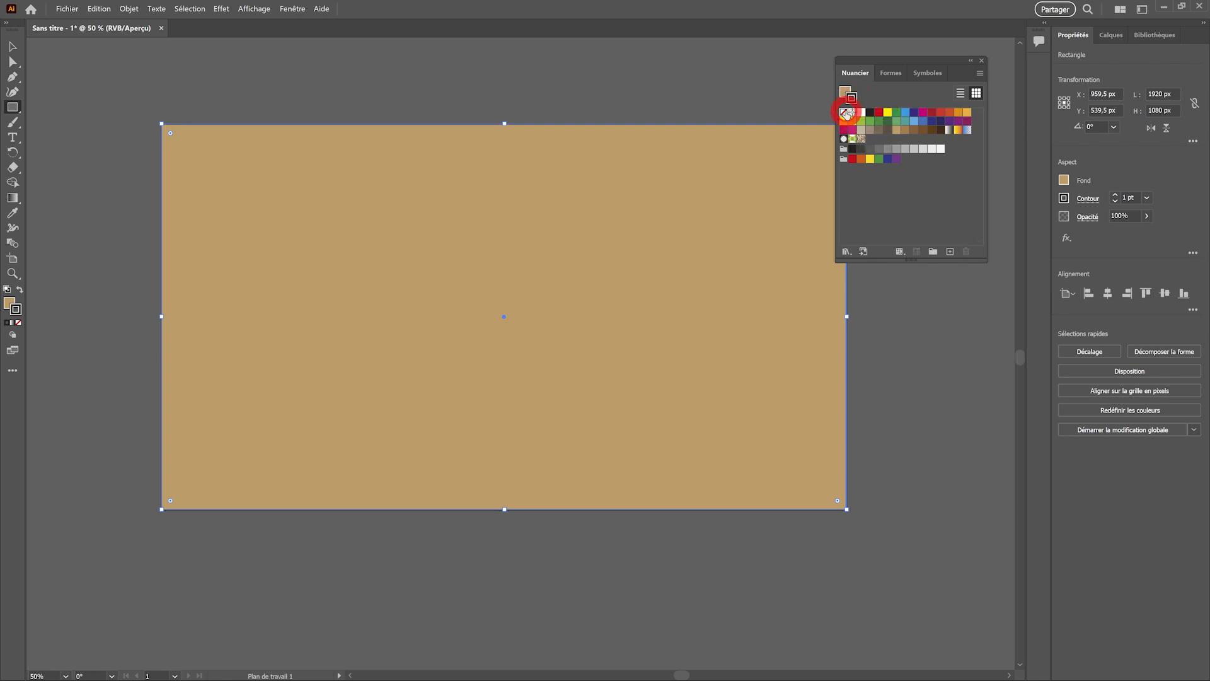
{"action": "left_click", "coordinate": [844, 112]}
Step: Add the point text "VACANCES" at 150 pt on the artboard
{"action": "left_click", "coordinate": [13, 137]}
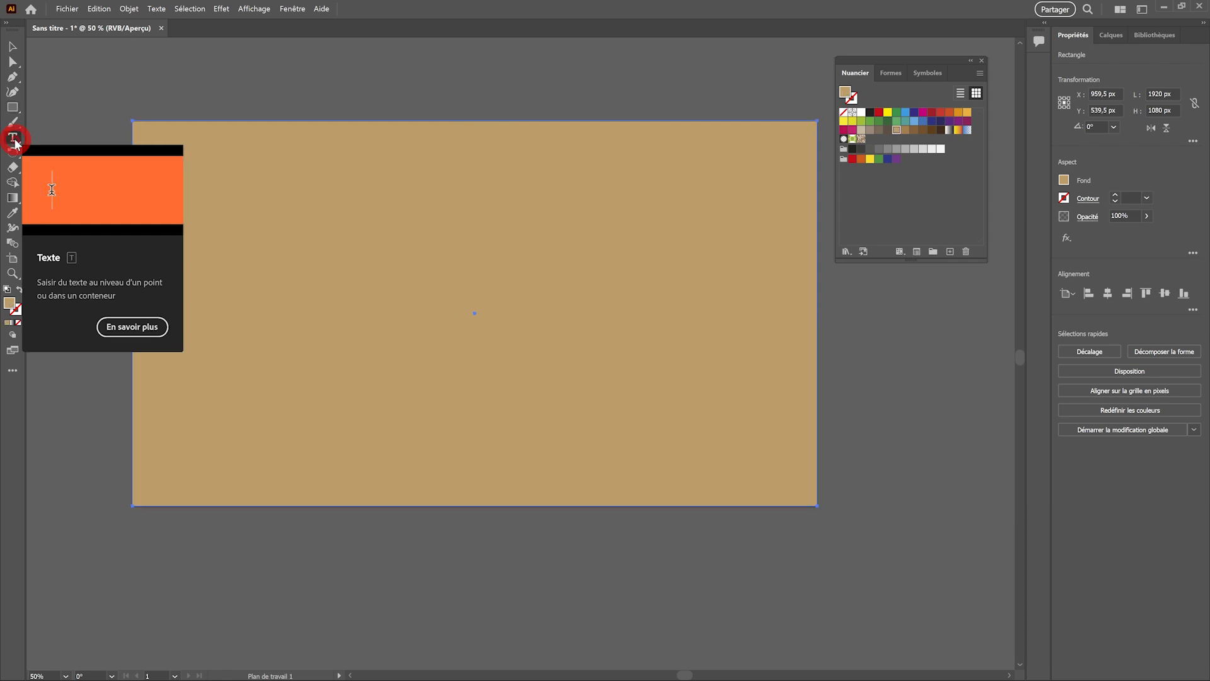
{"action": "left_click", "coordinate": [288, 272]}
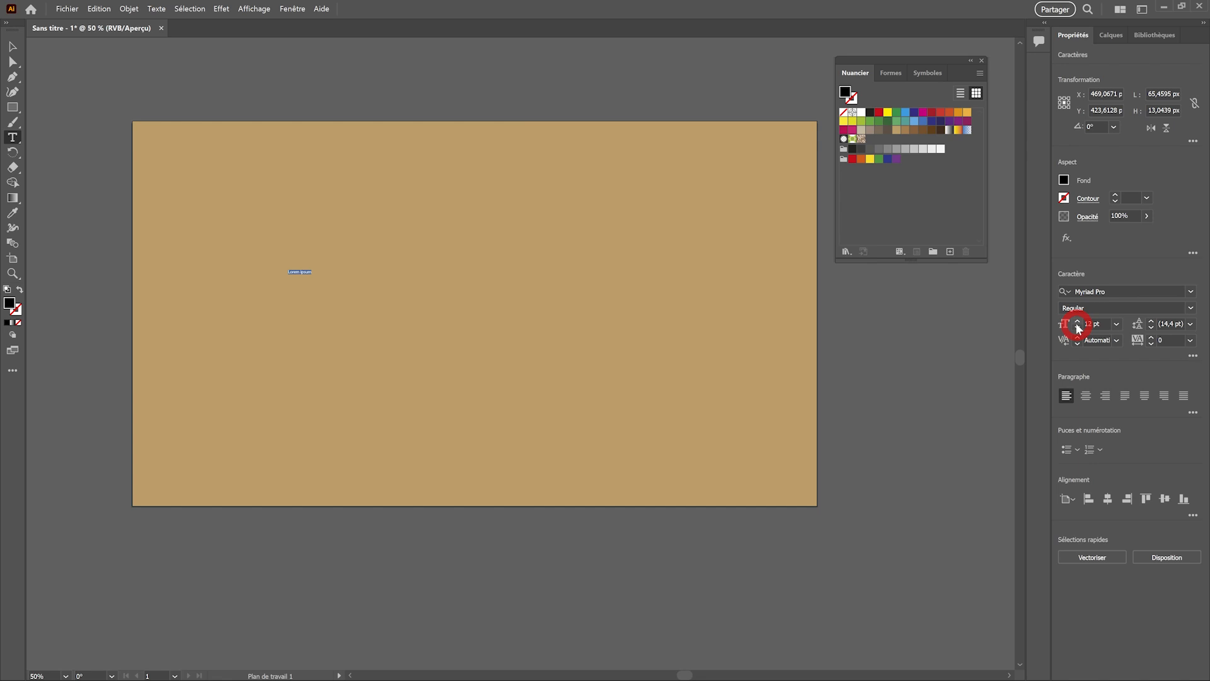
{"action": "scroll", "coordinate": [1078, 323], "scroll_direction": "up", "scroll_amount": 14}
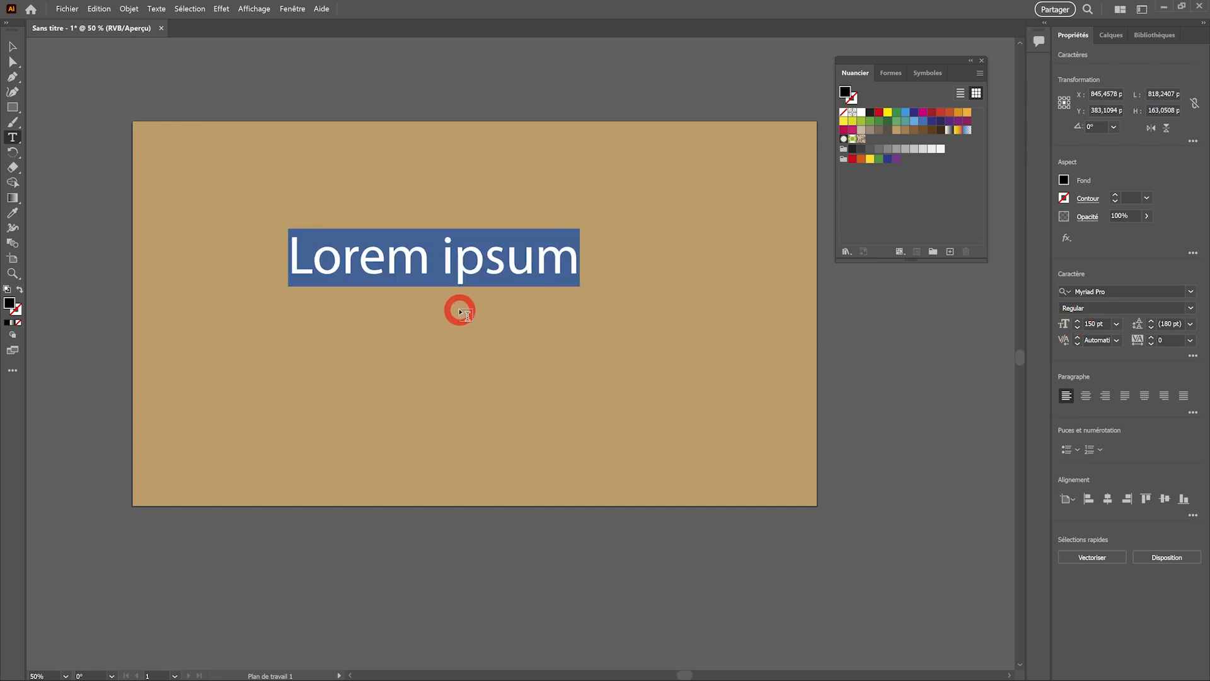
{"action": "type", "text": "VACANCES"}
{"action": "key", "text": "Escape"}
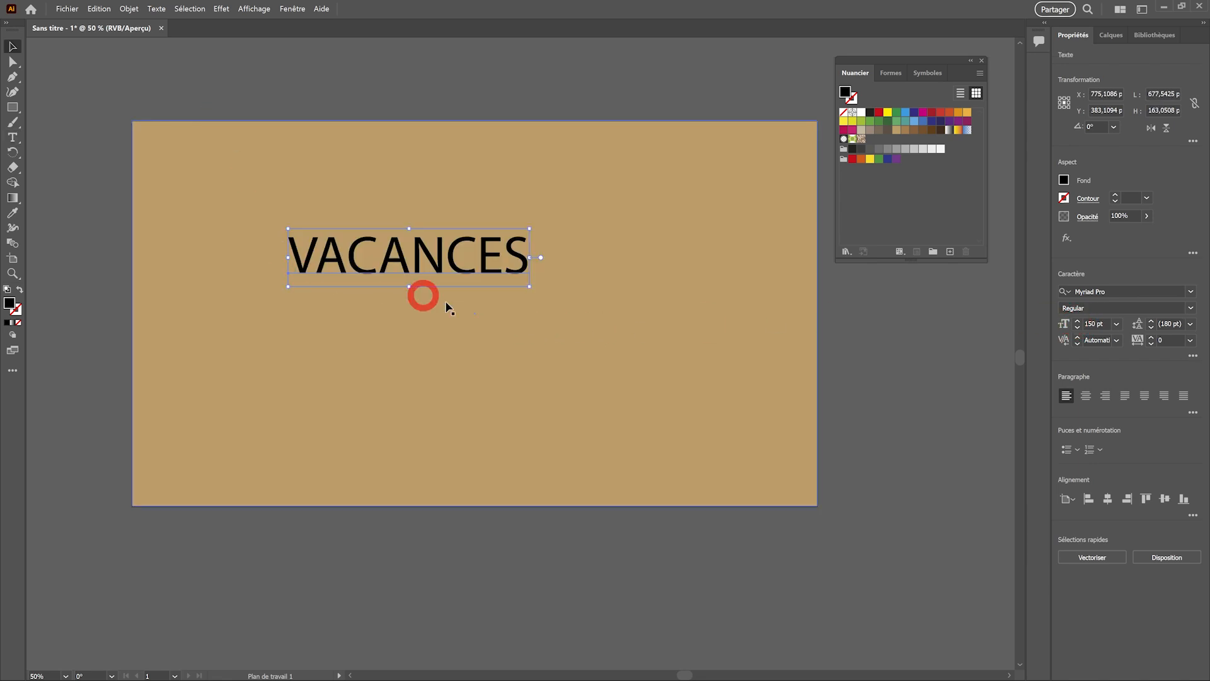
Step: Enlarge the VACANCES text to about 203 pt and set its font to Bello Caps Pro
{"action": "left_click_drag", "start_coordinate": [531, 287], "coordinate": [611, 320]}
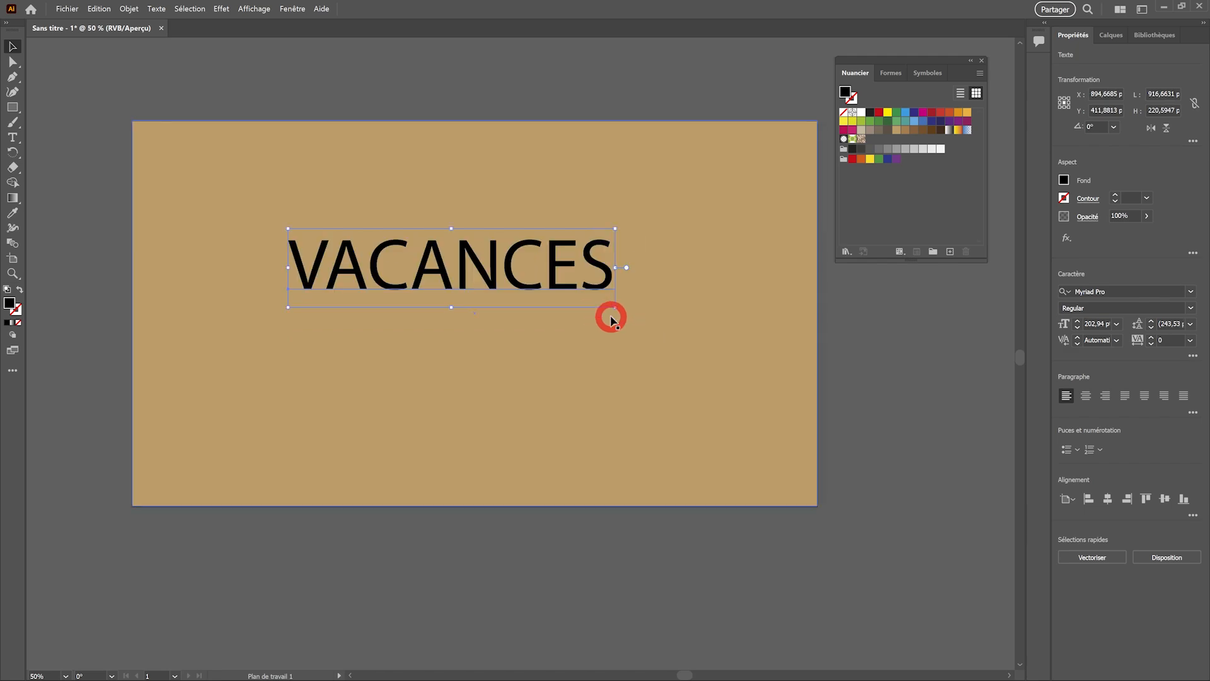
{"action": "left_click", "coordinate": [1191, 292]}
{"action": "scroll", "coordinate": [988, 458], "scroll_direction": "down", "scroll_amount": 12}
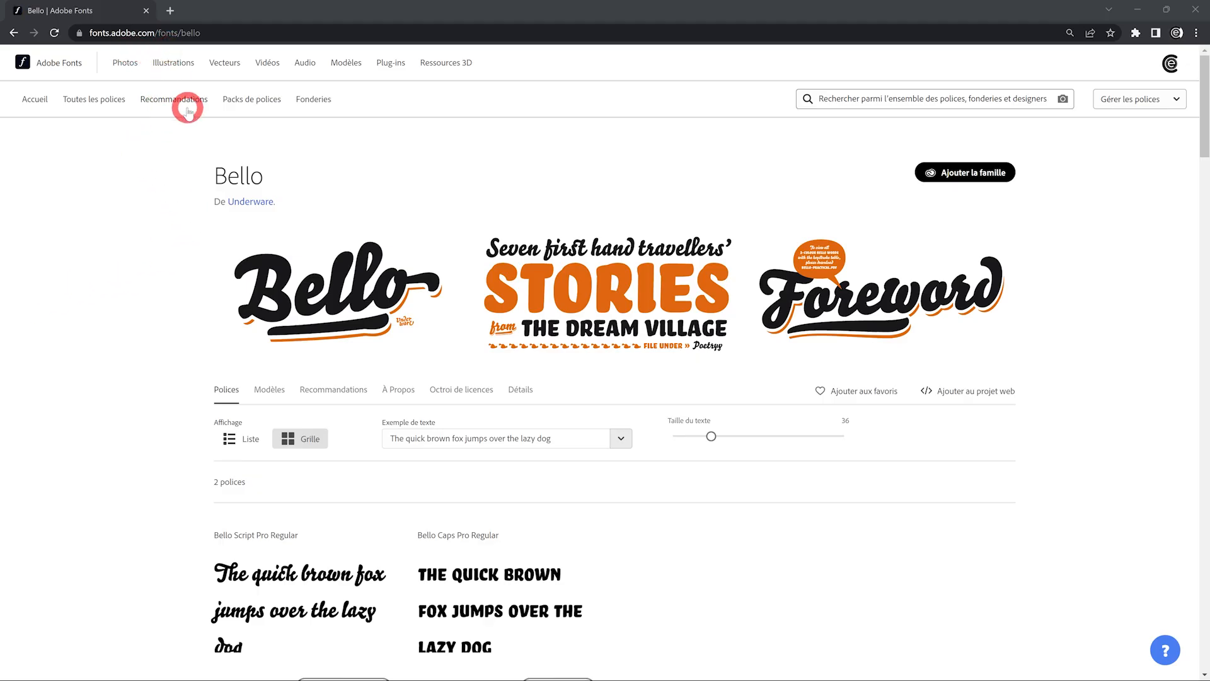
{"action": "left_click", "coordinate": [225, 32]}
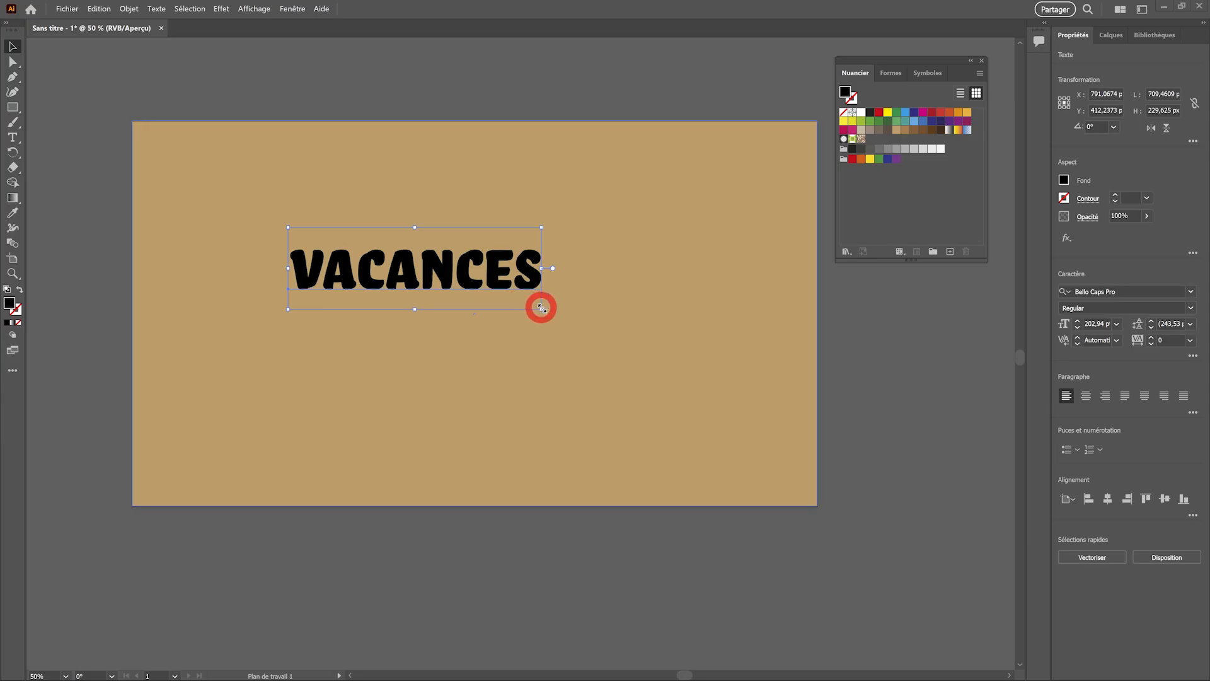
Step: Scale the VACANCES text up to about 434 pt and move it near the centre of the artboard
{"action": "left_click", "coordinate": [590, 336]}
{"action": "left_click_drag", "start_coordinate": [590, 336], "coordinate": [734, 403]}
{"action": "left_click_drag", "start_coordinate": [296, 225], "coordinate": [194, 196]}
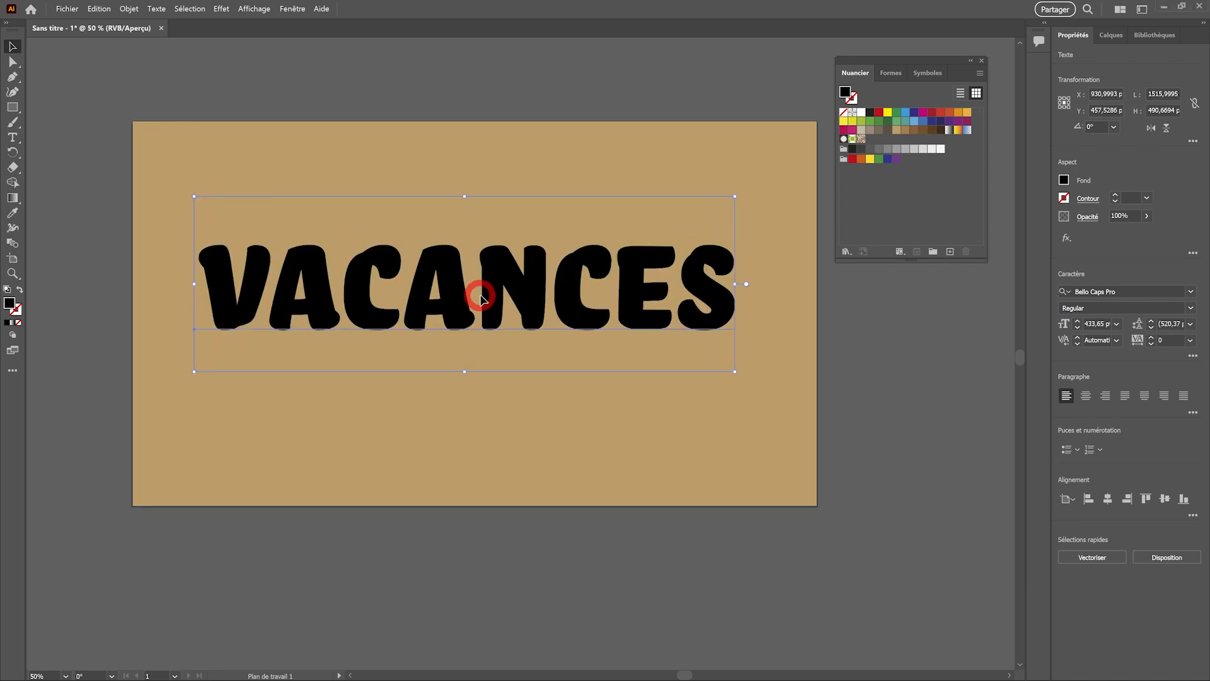
{"action": "left_click_drag", "start_coordinate": [462, 296], "coordinate": [470, 330]}
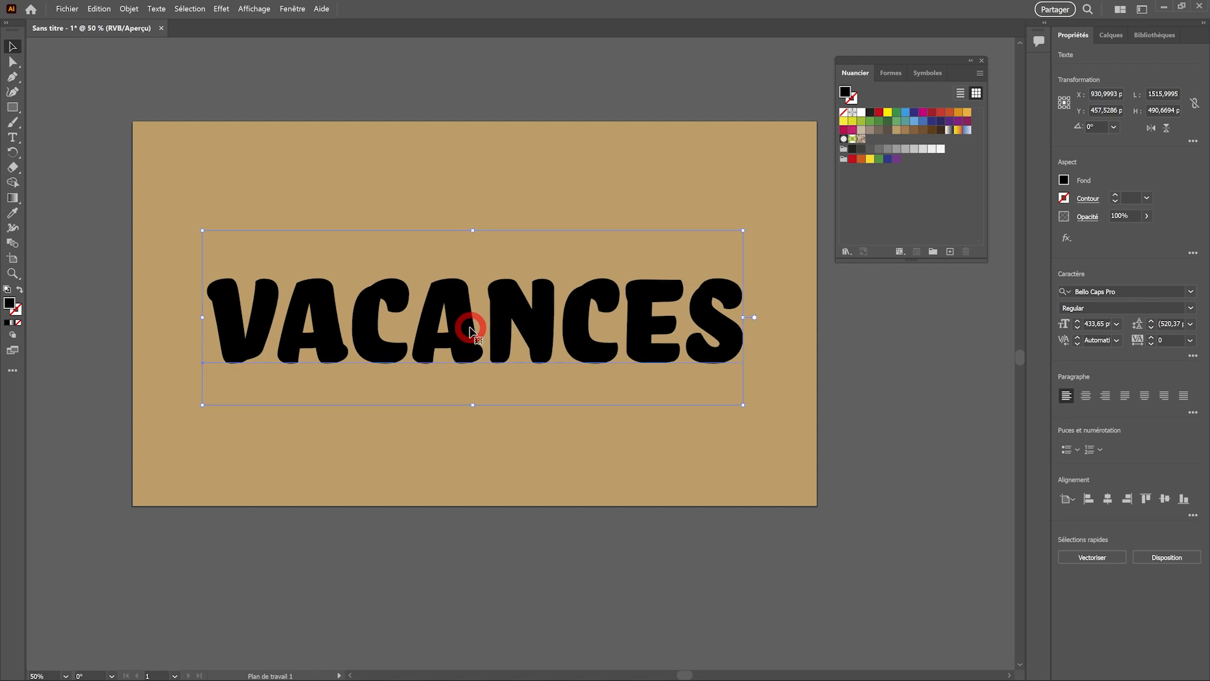
Step: Fill the VACANCES text with a light grey swatch and shift it slightly to the right
{"action": "left_click", "coordinate": [867, 117]}
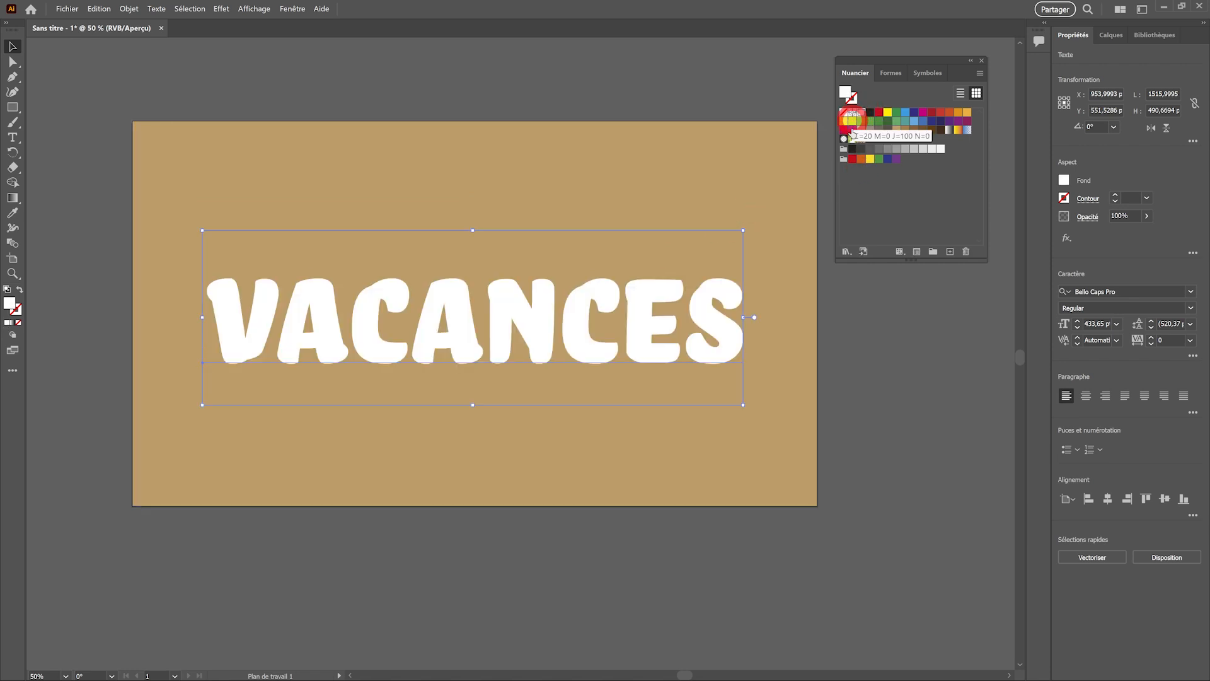
{"action": "left_click", "coordinate": [932, 151]}
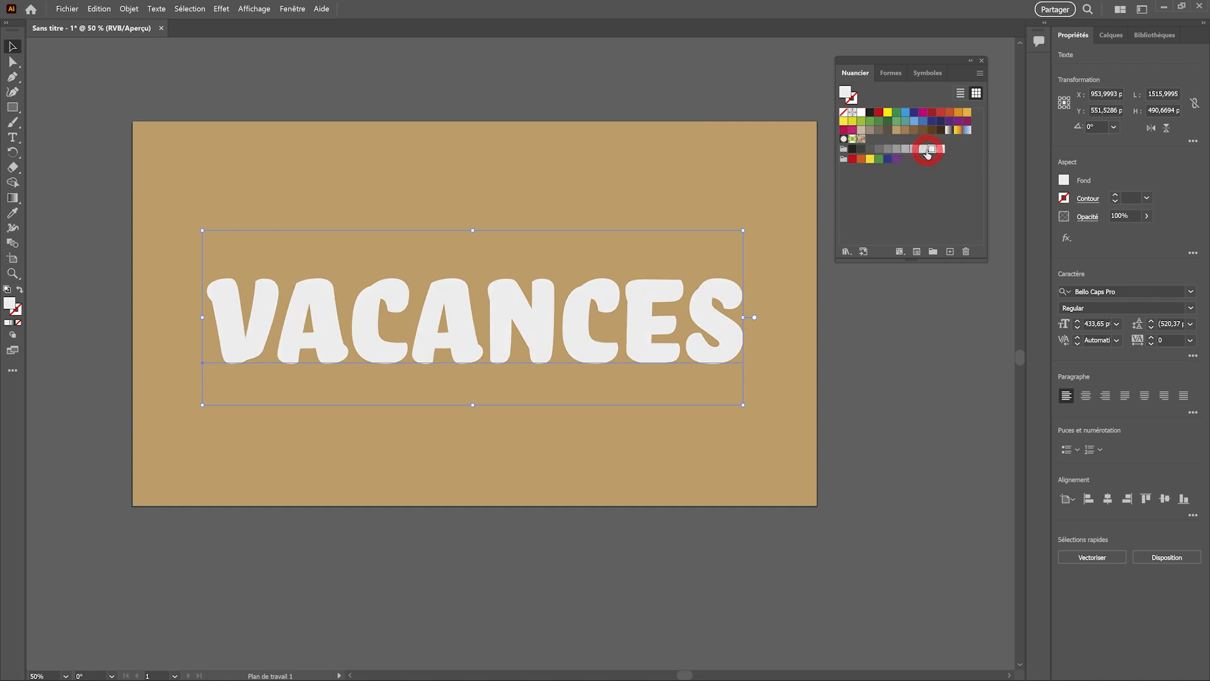
{"action": "left_click", "coordinate": [335, 116]}
{"action": "left_click_drag", "start_coordinate": [317, 317], "coordinate": [323, 317]}
Step: Convert the VACANCES text to outlines and ungroup it into separate letter paths
{"action": "left_click", "coordinate": [157, 9]}
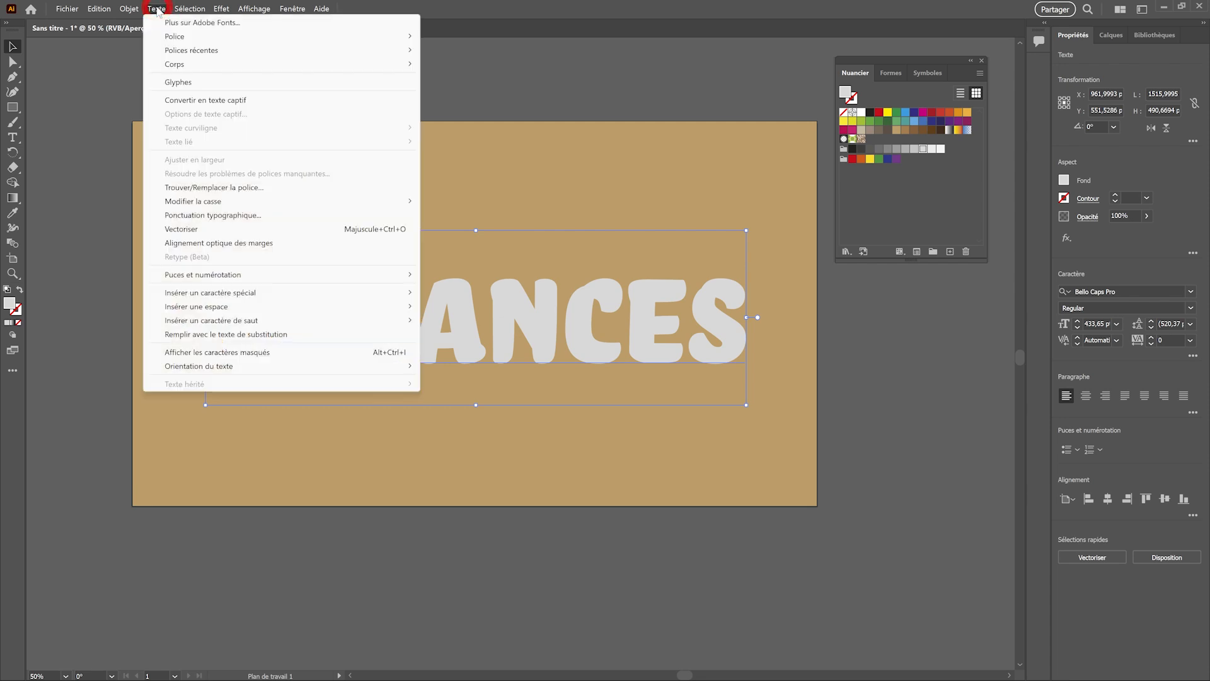
{"action": "left_click", "coordinate": [203, 231]}
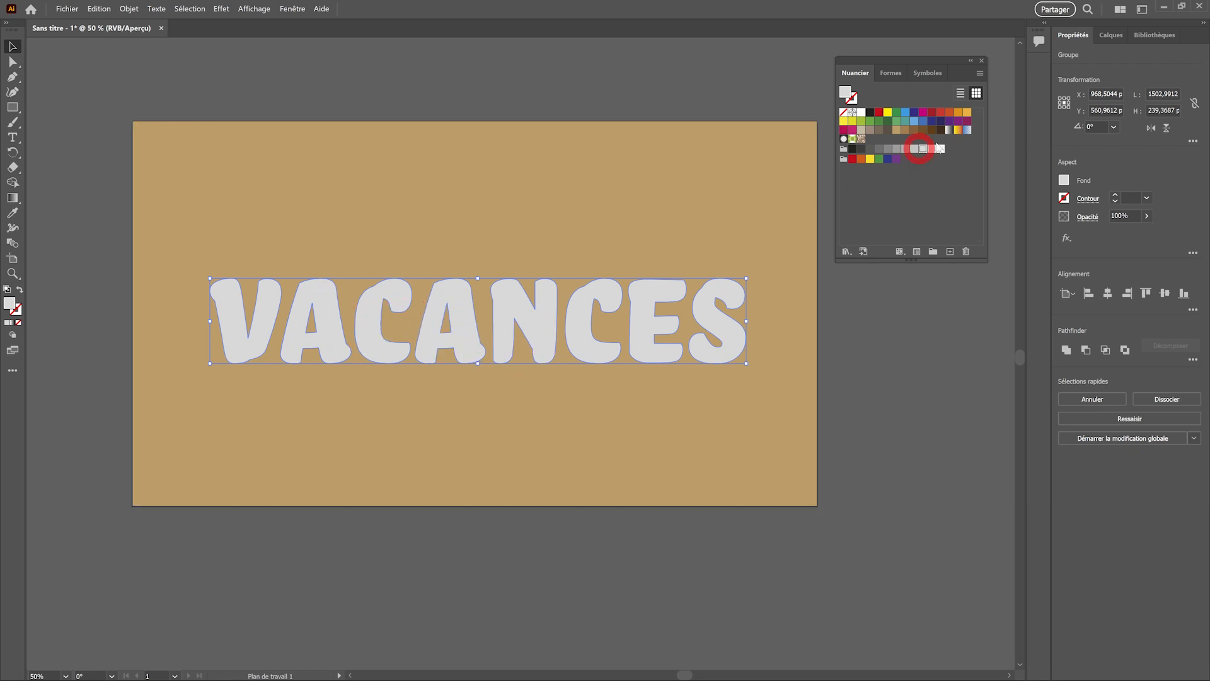
{"action": "left_click", "coordinate": [1113, 36]}
{"action": "left_click", "coordinate": [1093, 77]}
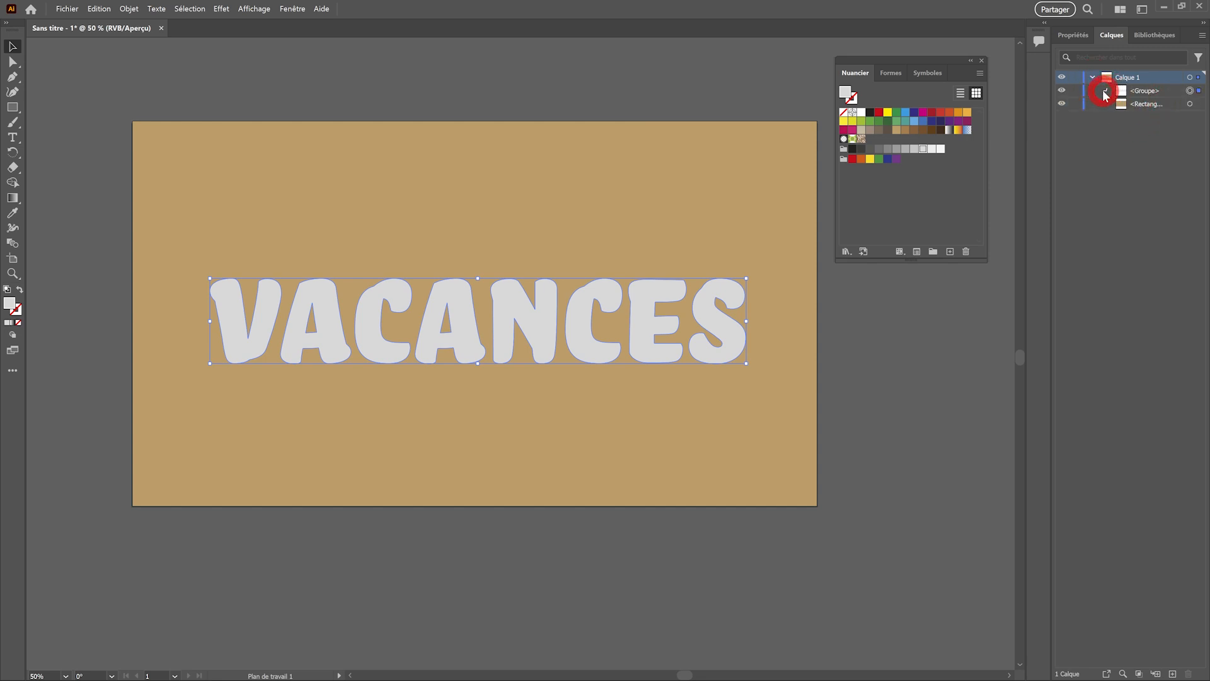
{"action": "left_click", "coordinate": [1105, 92]}
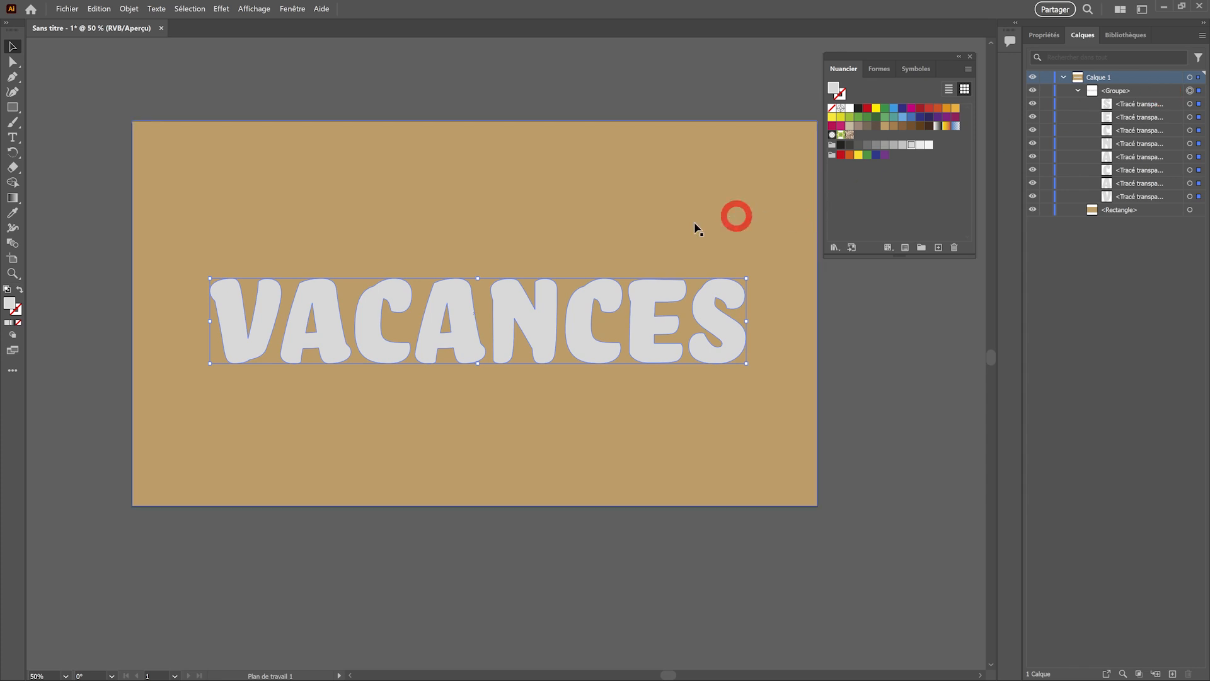
{"action": "key", "text": "shift+ctrl+g"}
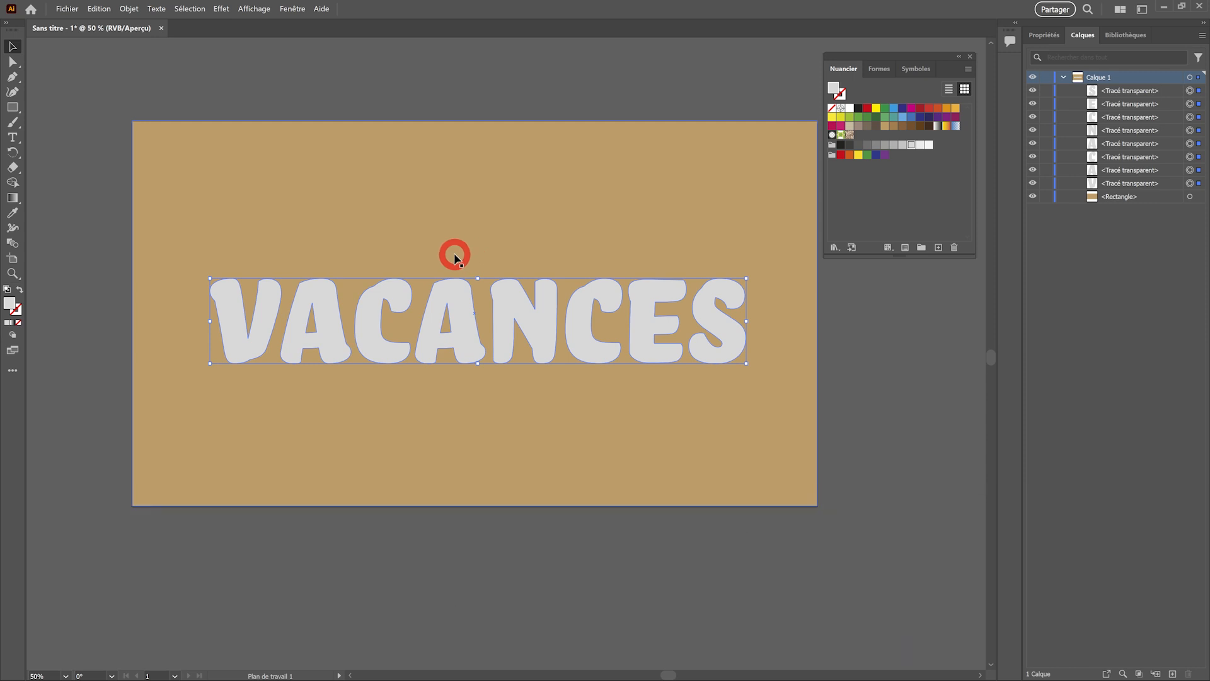
Step: Stretch the V upward to about twice its height and widen it slightly, keeping its base in place
{"action": "left_click", "coordinate": [311, 238]}
{"action": "left_click", "coordinate": [269, 306]}
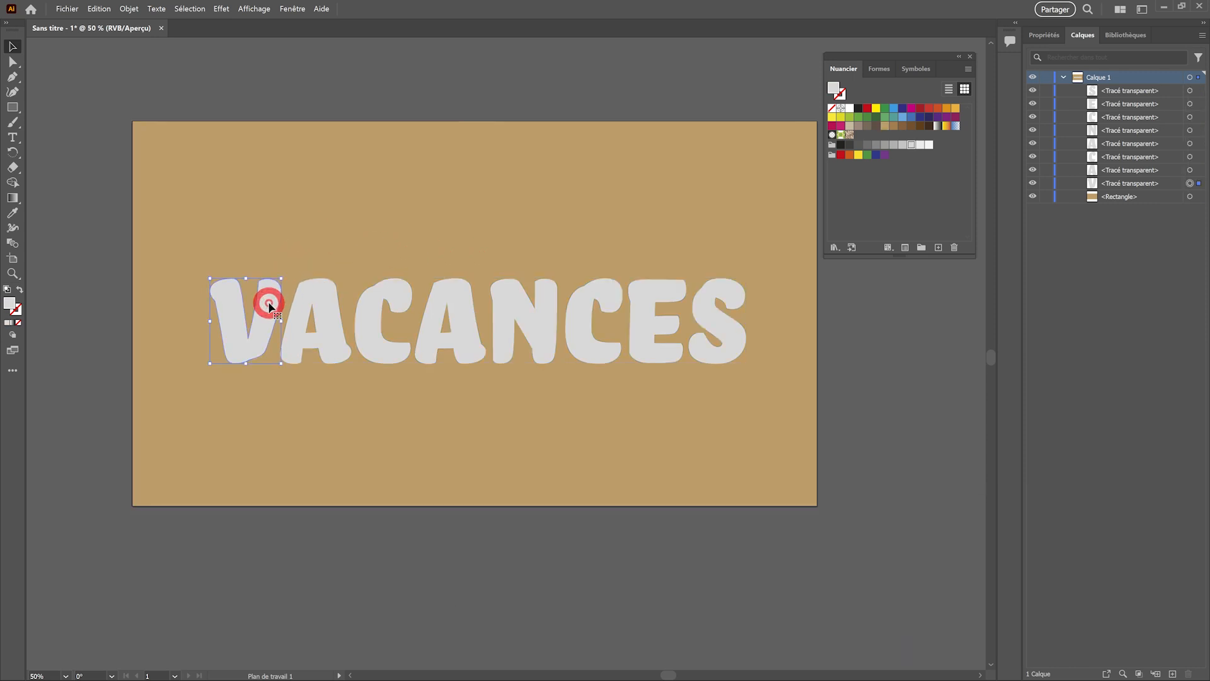
{"action": "left_click_drag", "start_coordinate": [281, 278], "coordinate": [303, 187]}
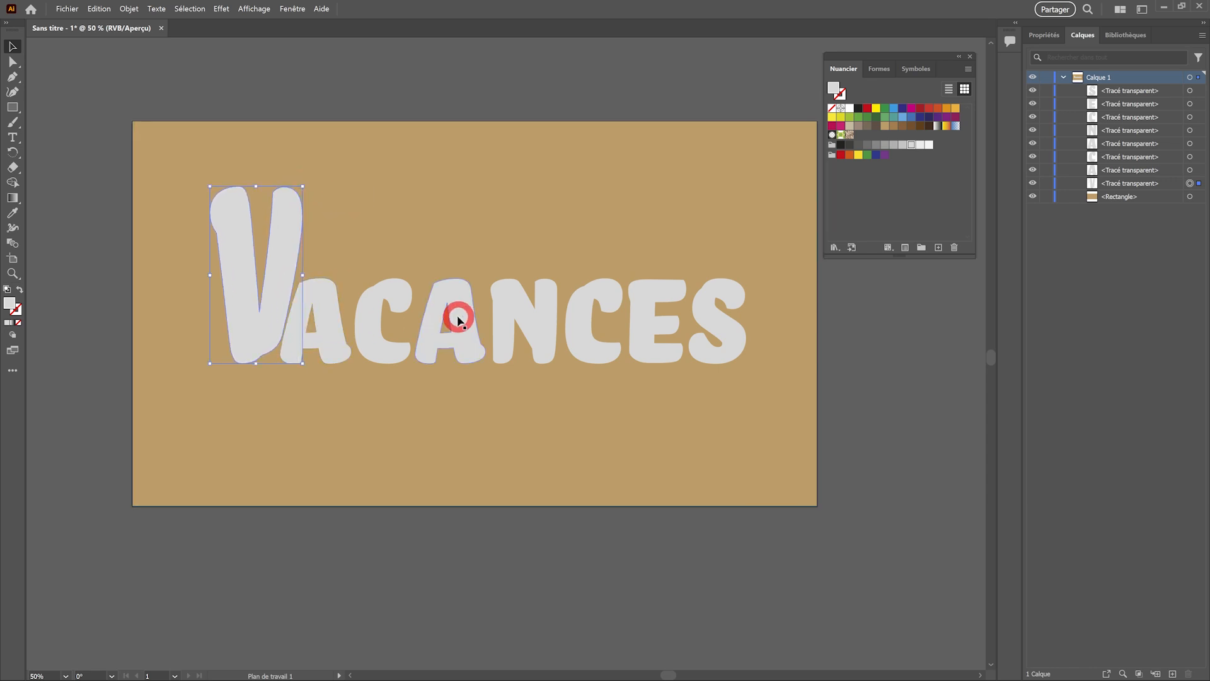
Step: Scale, rotate and reposition the letters individually into a playful, staggered arrangement with a tall V, N, second C and S
{"action": "left_click_drag", "start_coordinate": [734, 332], "coordinate": [832, 332]}
{"action": "left_click_drag", "start_coordinate": [666, 335], "coordinate": [758, 335]}
{"action": "left_click_drag", "start_coordinate": [584, 306], "coordinate": [677, 336]}
{"action": "left_click_drag", "start_coordinate": [523, 316], "coordinate": [622, 420]}
{"action": "left_click_drag", "start_coordinate": [465, 319], "coordinate": [650, 246]}
{"action": "left_click_drag", "start_coordinate": [387, 294], "coordinate": [579, 304]}
{"action": "left_click_drag", "start_coordinate": [334, 323], "coordinate": [353, 326]}
{"action": "left_click_drag", "start_coordinate": [371, 368], "coordinate": [363, 394]}
{"action": "left_click_drag", "start_coordinate": [560, 346], "coordinate": [389, 362]}
{"action": "mouse_move", "coordinate": [434, 303]}
{"action": "left_mouse_down"}
{"action": "mouse_move", "coordinate": [436, 292]}
{"action": "mouse_move", "coordinate": [442, 300]}
{"action": "left_mouse_up"}
{"action": "left_click_drag", "start_coordinate": [623, 269], "coordinate": [456, 405]}
{"action": "left_click_drag", "start_coordinate": [602, 442], "coordinate": [522, 392]}
{"action": "left_click_drag", "start_coordinate": [578, 333], "coordinate": [600, 286]}
{"action": "left_click_drag", "start_coordinate": [673, 353], "coordinate": [616, 363]}
{"action": "left_click_drag", "start_coordinate": [660, 319], "coordinate": [670, 266]}
{"action": "left_click_drag", "start_coordinate": [731, 321], "coordinate": [693, 368]}
{"action": "left_click_drag", "start_coordinate": [824, 346], "coordinate": [765, 346]}
{"action": "left_click_drag", "start_coordinate": [794, 278], "coordinate": [780, 232]}
{"action": "left_click", "coordinate": [278, 315]}
{"action": "left_click", "coordinate": [343, 351], "text": "shift"}
{"action": "mouse_move", "coordinate": [760, 317]}
{"action": "left_mouse_down"}
{"action": "mouse_move", "coordinate": [730, 319]}
{"action": "mouse_move", "coordinate": [756, 330]}
{"action": "left_mouse_up"}
{"action": "left_click", "coordinate": [690, 372]}
{"action": "left_click_drag", "start_coordinate": [707, 329], "coordinate": [703, 380]}
{"action": "left_click_drag", "start_coordinate": [456, 383], "coordinate": [456, 394]}
{"action": "left_click_drag", "start_coordinate": [320, 362], "coordinate": [309, 363]}
{"action": "left_click_drag", "start_coordinate": [378, 353], "coordinate": [372, 349]}
{"action": "left_click_drag", "start_coordinate": [441, 404], "coordinate": [426, 378]}
{"action": "left_click_drag", "start_coordinate": [536, 353], "coordinate": [532, 343]}
{"action": "left_click_drag", "start_coordinate": [609, 328], "coordinate": [602, 321]}
{"action": "left_click_drag", "start_coordinate": [670, 353], "coordinate": [655, 343]}
{"action": "left_click", "coordinate": [741, 303]}
{"action": "left_click_drag", "start_coordinate": [713, 234], "coordinate": [701, 224]}
{"action": "left_click_drag", "start_coordinate": [260, 246], "coordinate": [265, 246]}
{"action": "left_click_drag", "start_coordinate": [190, 185], "coordinate": [201, 179]}
{"action": "key", "text": "ctrl+shift+a"}
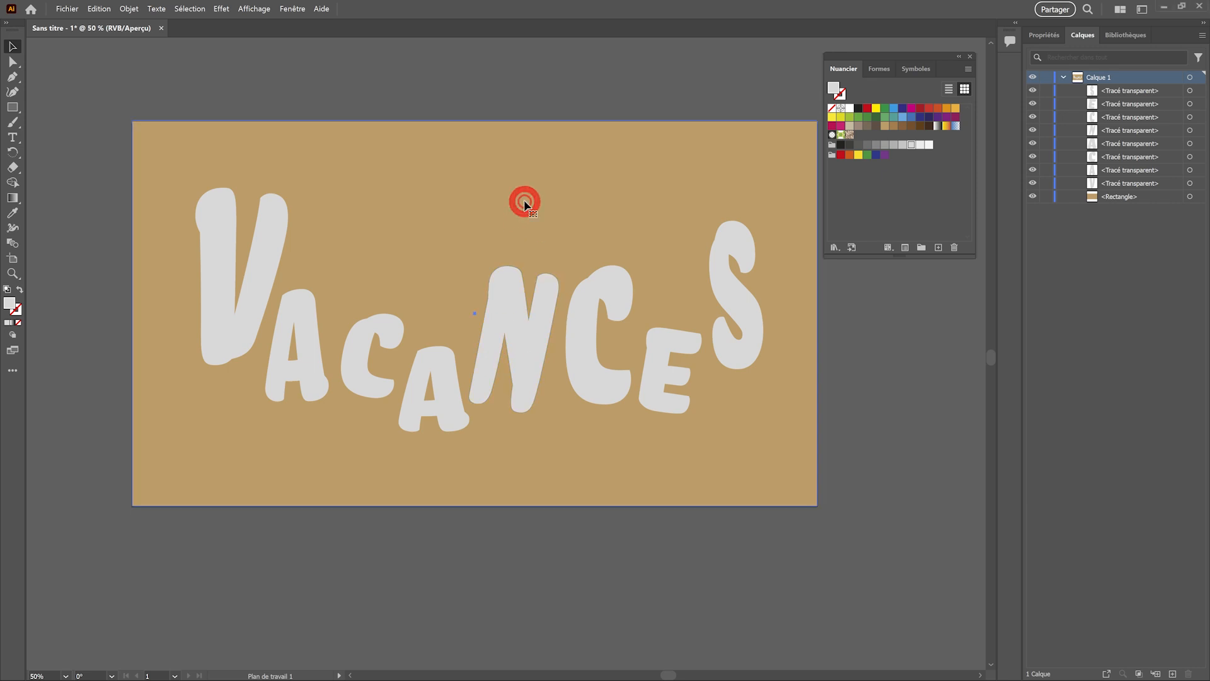
Step: Divide all the letters and the background rectangle into separate pieces with Pathfinder Divide
{"action": "left_click", "coordinate": [506, 381]}
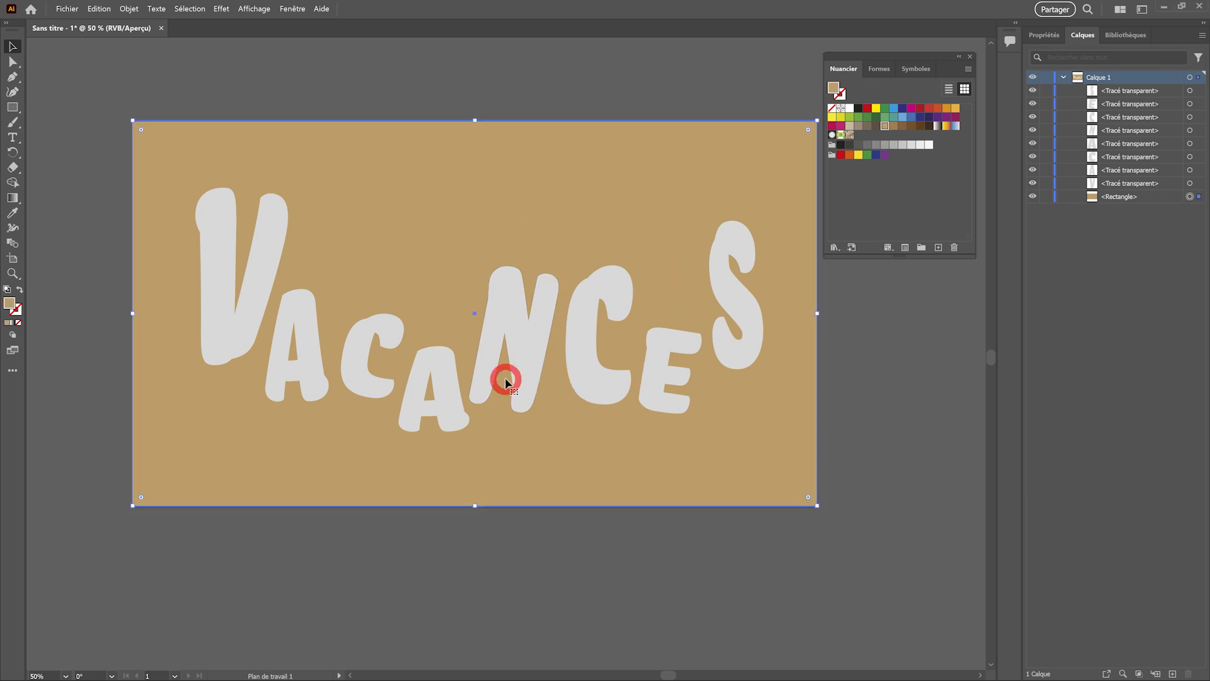
{"action": "key", "text": "ctrl+shift+a"}
{"action": "key", "text": "ctrl+a"}
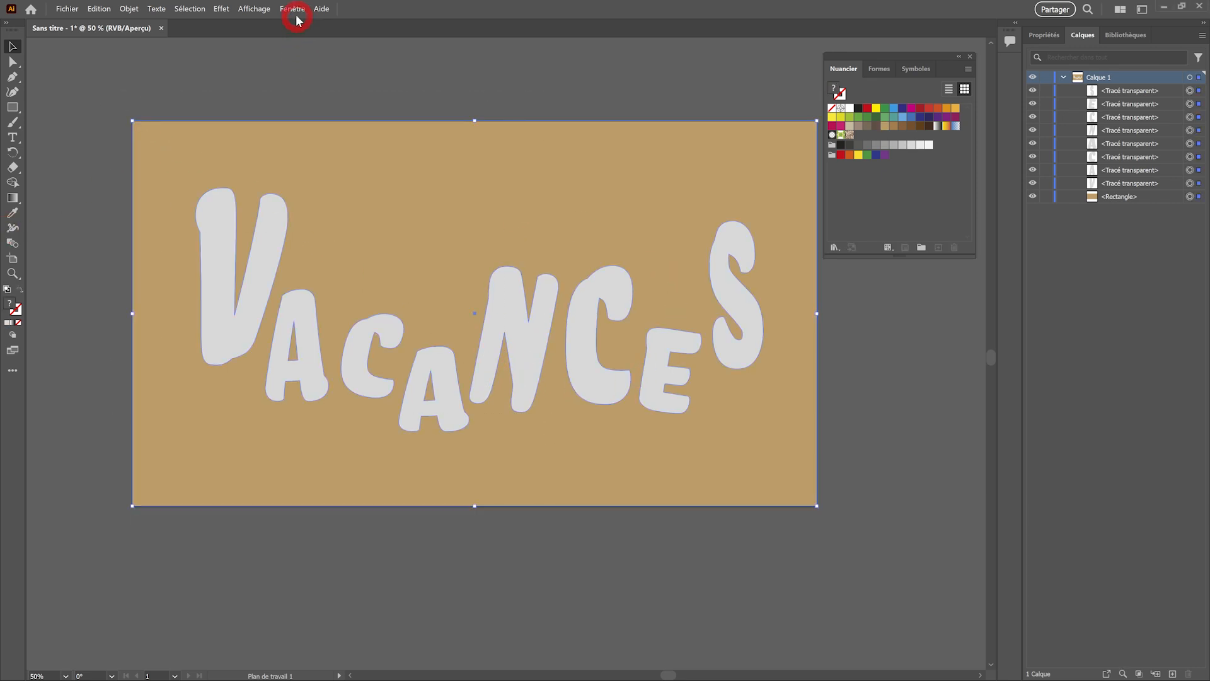
{"action": "left_click", "coordinate": [292, 9]}
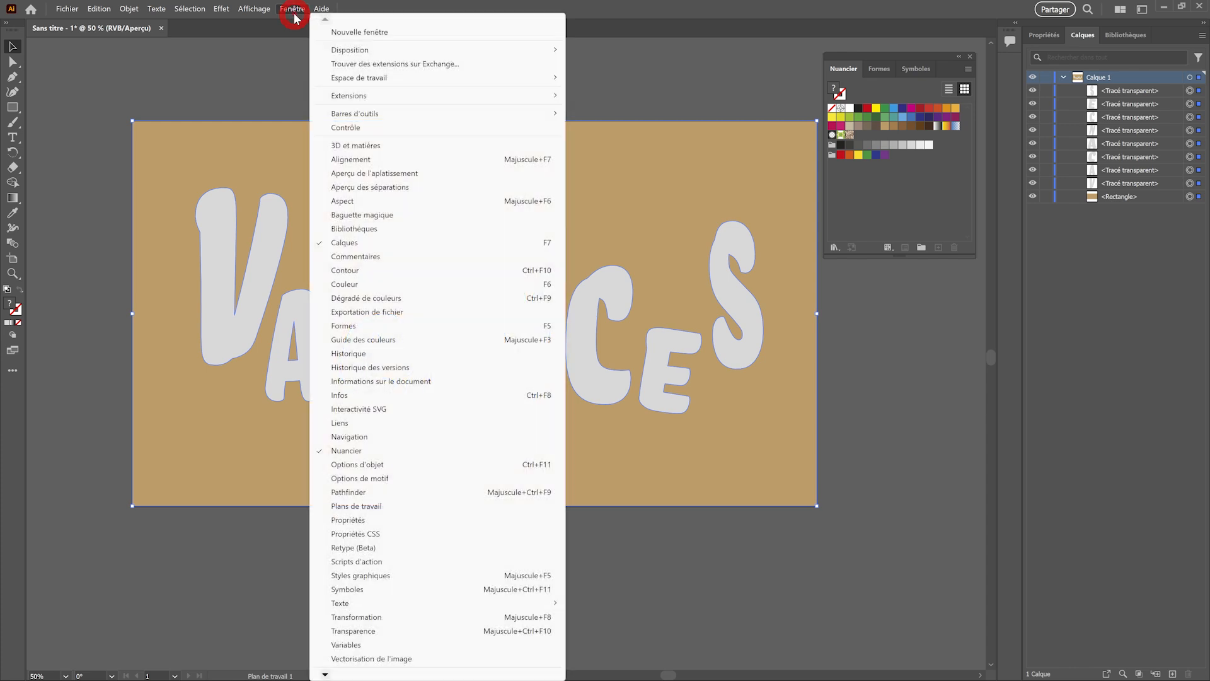
{"action": "left_click", "coordinate": [365, 489]}
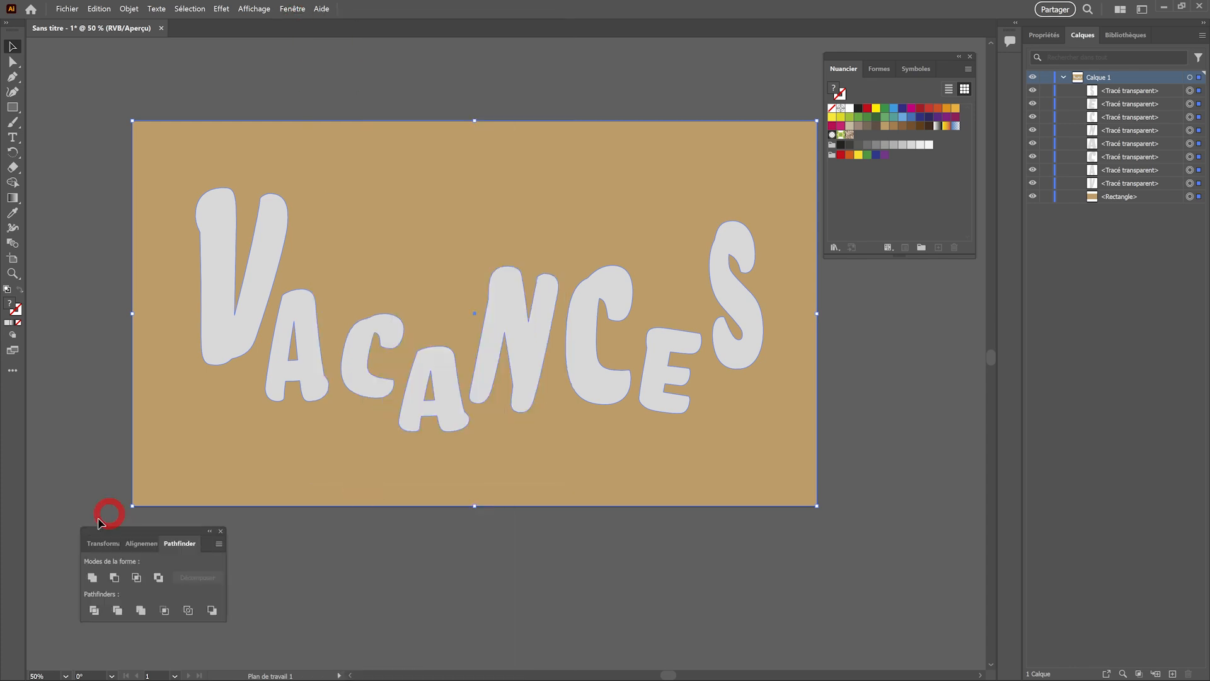
{"action": "left_click", "coordinate": [94, 610]}
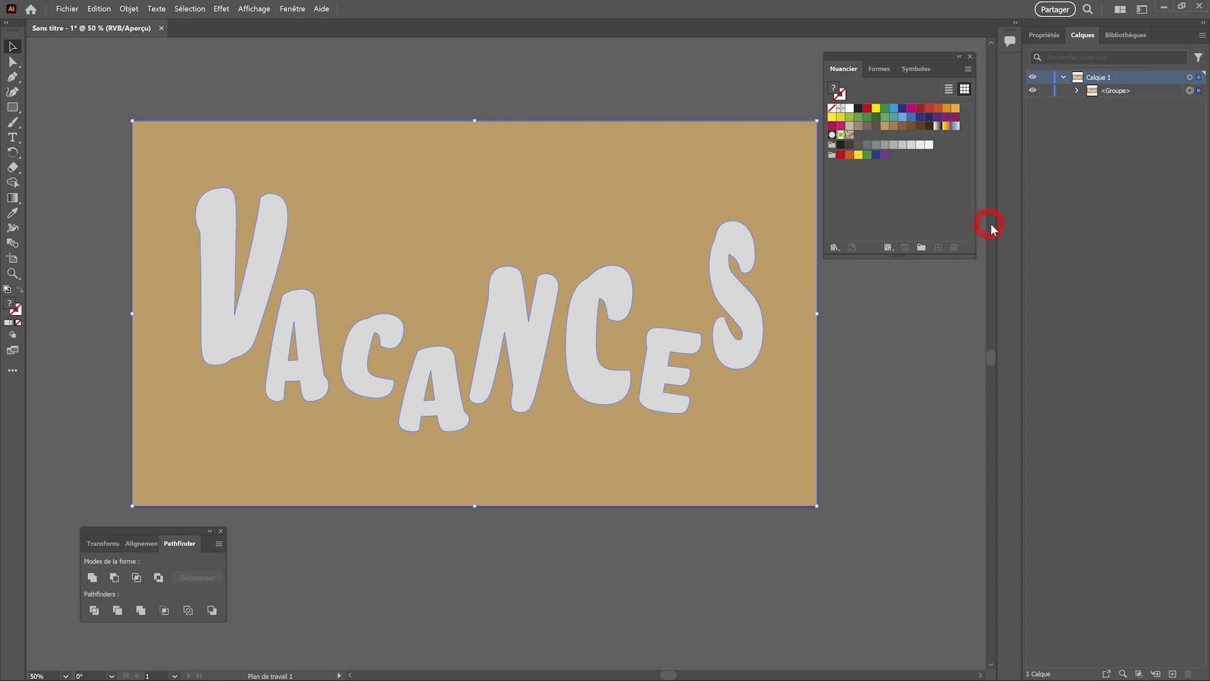
Step: Combine the tan background piece and the two A counter pieces into one compound path
{"action": "left_click", "coordinate": [1078, 91]}
{"action": "left_click_drag", "start_coordinate": [617, 165], "coordinate": [679, 139]}
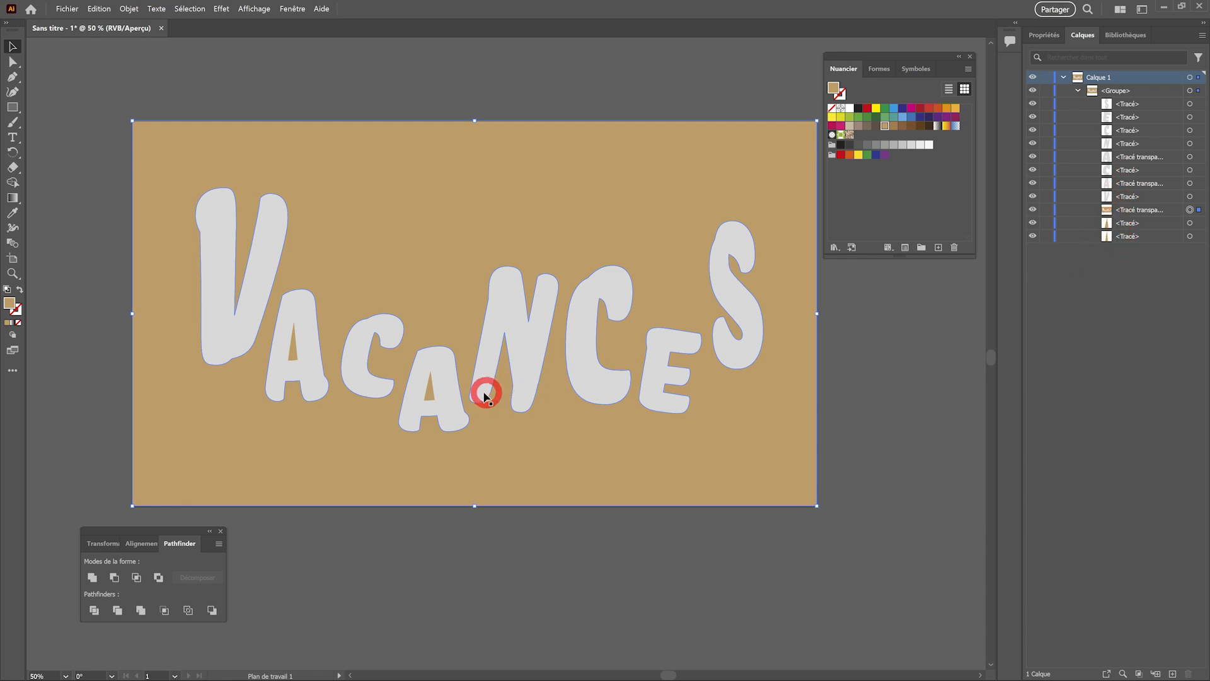
{"action": "left_click", "coordinate": [1148, 209]}
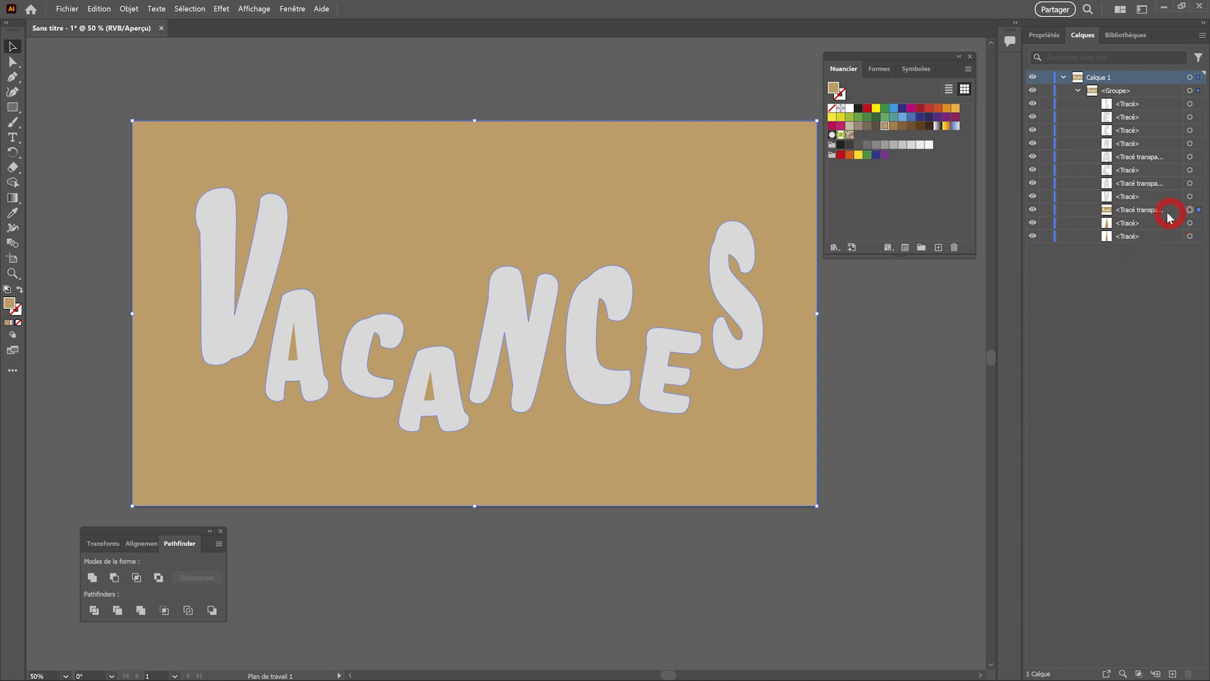
{"action": "left_click", "coordinate": [1199, 211]}
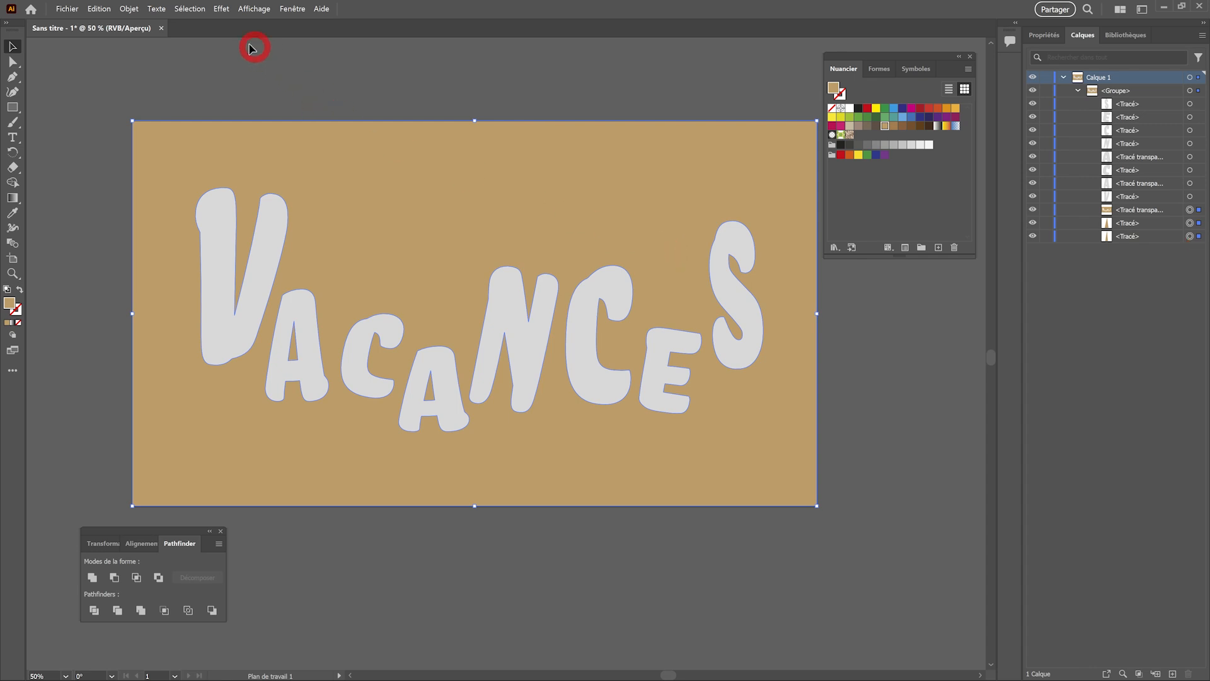
{"action": "left_click", "coordinate": [130, 10]}
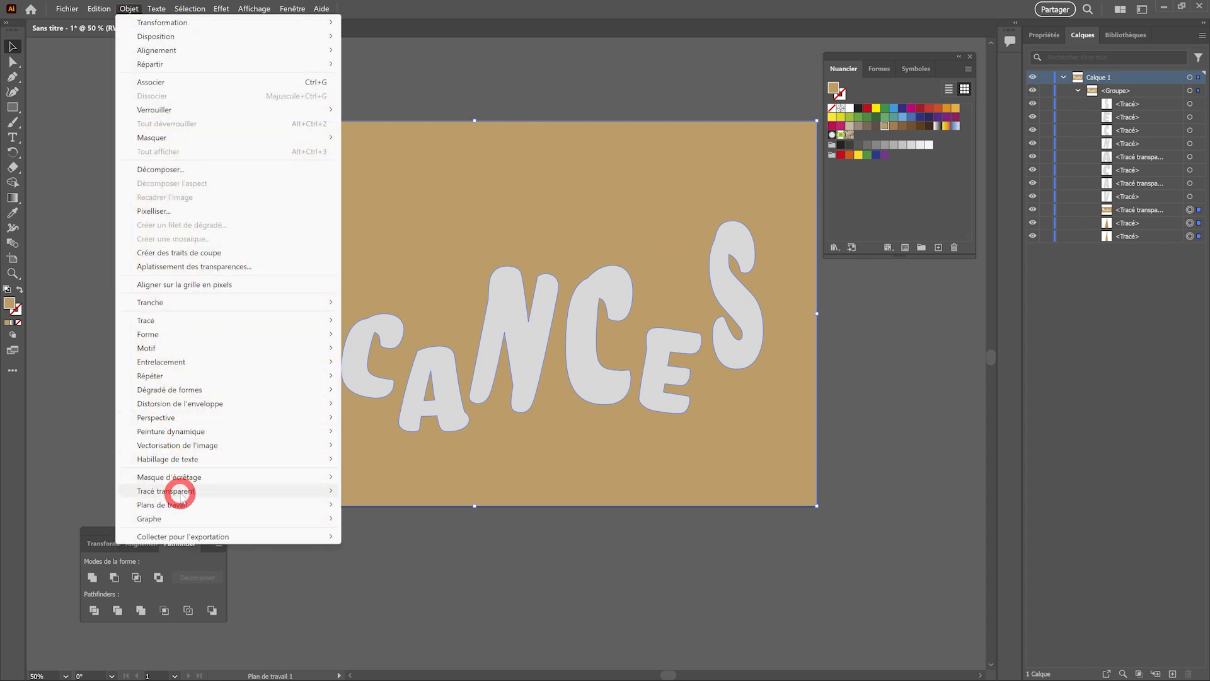
{"action": "mouse_move", "coordinate": [181, 493]}
{"action": "left_click", "coordinate": [402, 494]}
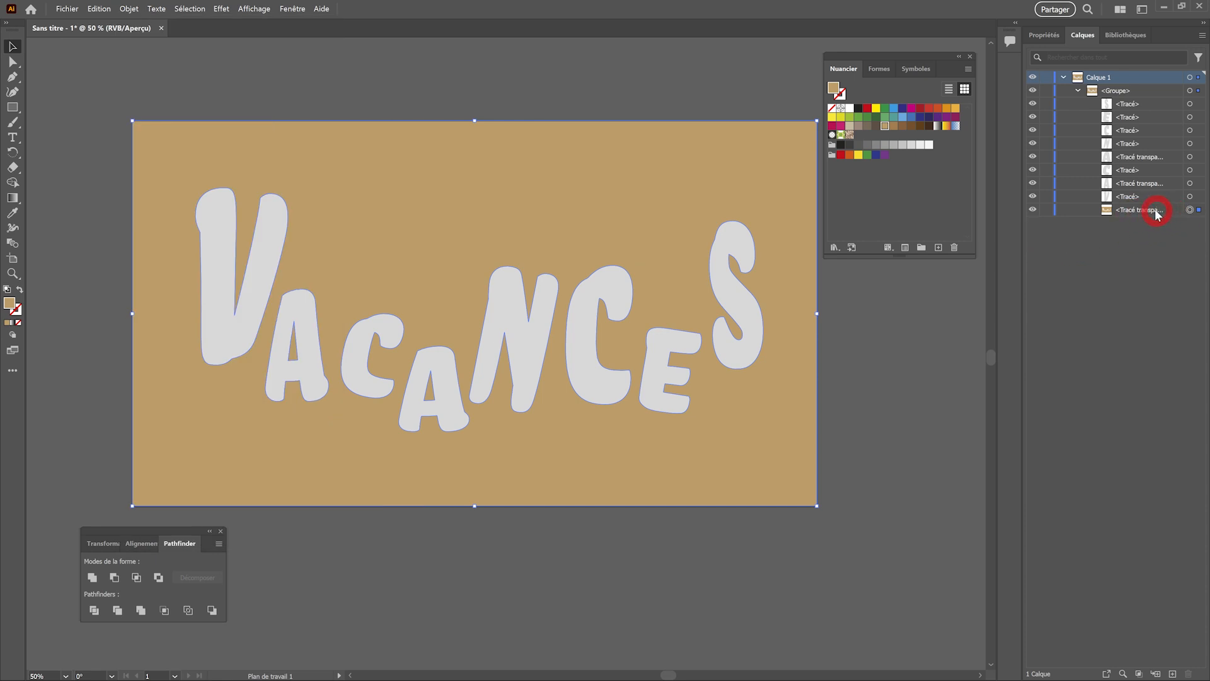
Step: Combine all eight VACANCES letter paths into a single compound path
{"action": "left_click", "coordinate": [1195, 104]}
{"action": "left_click", "coordinate": [1195, 118], "text": "shift"}
{"action": "left_click", "coordinate": [1195, 131], "text": "shift"}
{"action": "left_click", "coordinate": [1196, 144], "text": "shift"}
{"action": "left_click", "coordinate": [1195, 157], "text": "shift"}
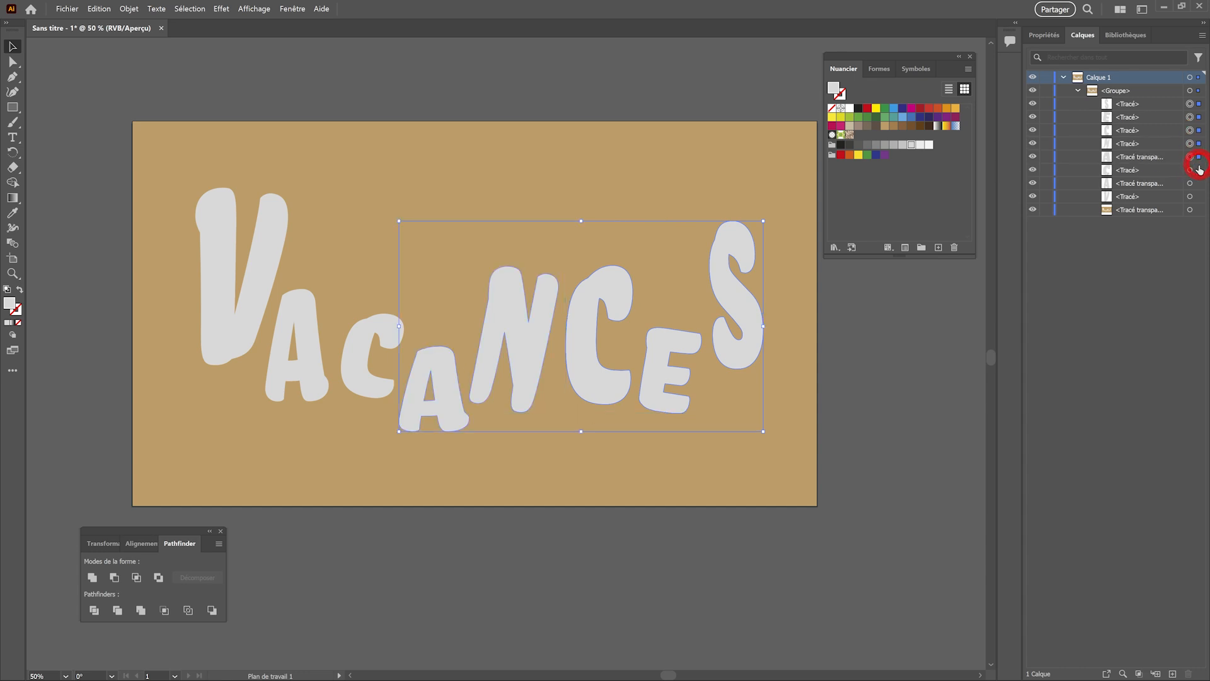
{"action": "left_click", "coordinate": [1195, 170], "text": "shift"}
{"action": "left_click", "coordinate": [1196, 183], "text": "shift"}
{"action": "left_click", "coordinate": [1194, 197], "text": "shift"}
{"action": "left_click", "coordinate": [133, 10]}
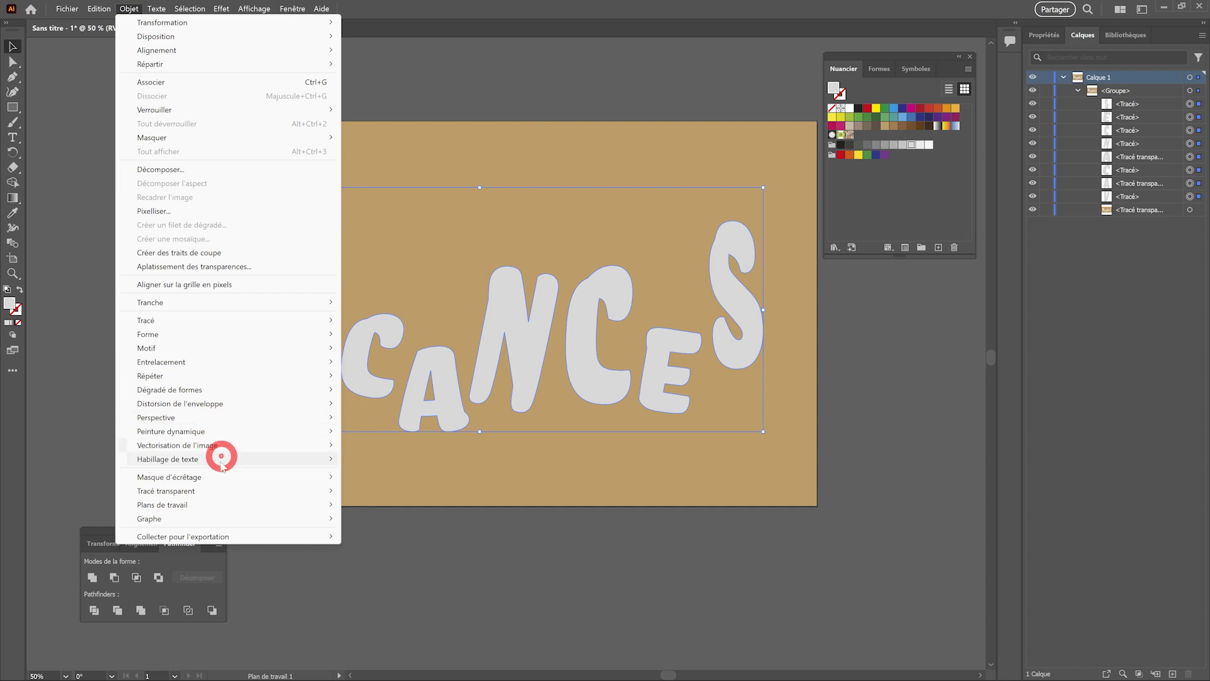
{"action": "mouse_move", "coordinate": [215, 490]}
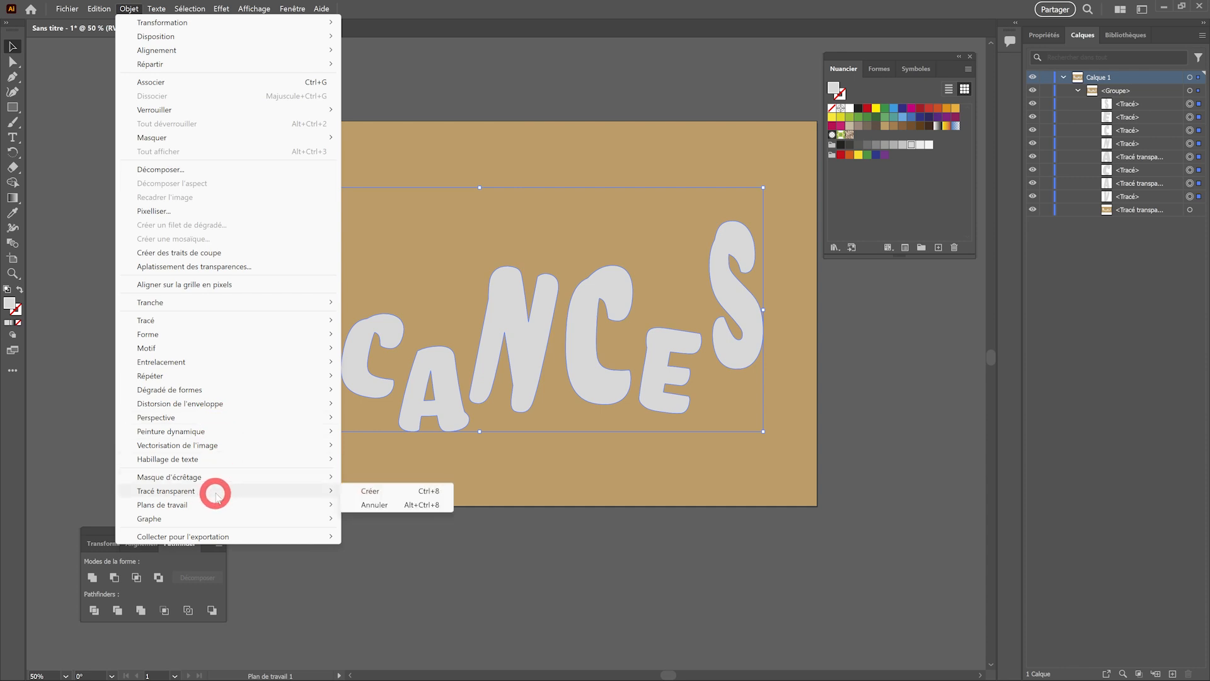
{"action": "left_click", "coordinate": [370, 492]}
{"action": "mouse_move", "coordinate": [505, 229]}
{"action": "left_mouse_down"}
{"action": "mouse_move", "coordinate": [440, 205]}
{"action": "mouse_move", "coordinate": [514, 232]}
{"action": "left_mouse_up"}
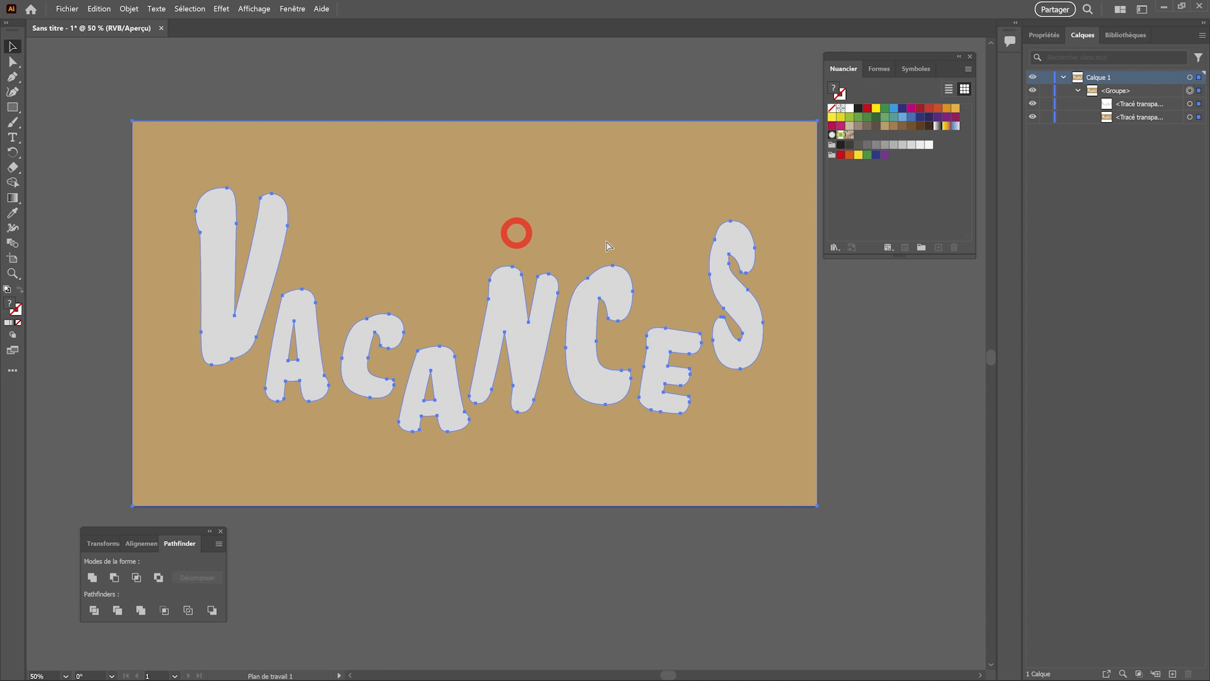
Step: Ungroup the group holding the letter and background compound paths
{"action": "left_click", "coordinate": [1110, 90]}
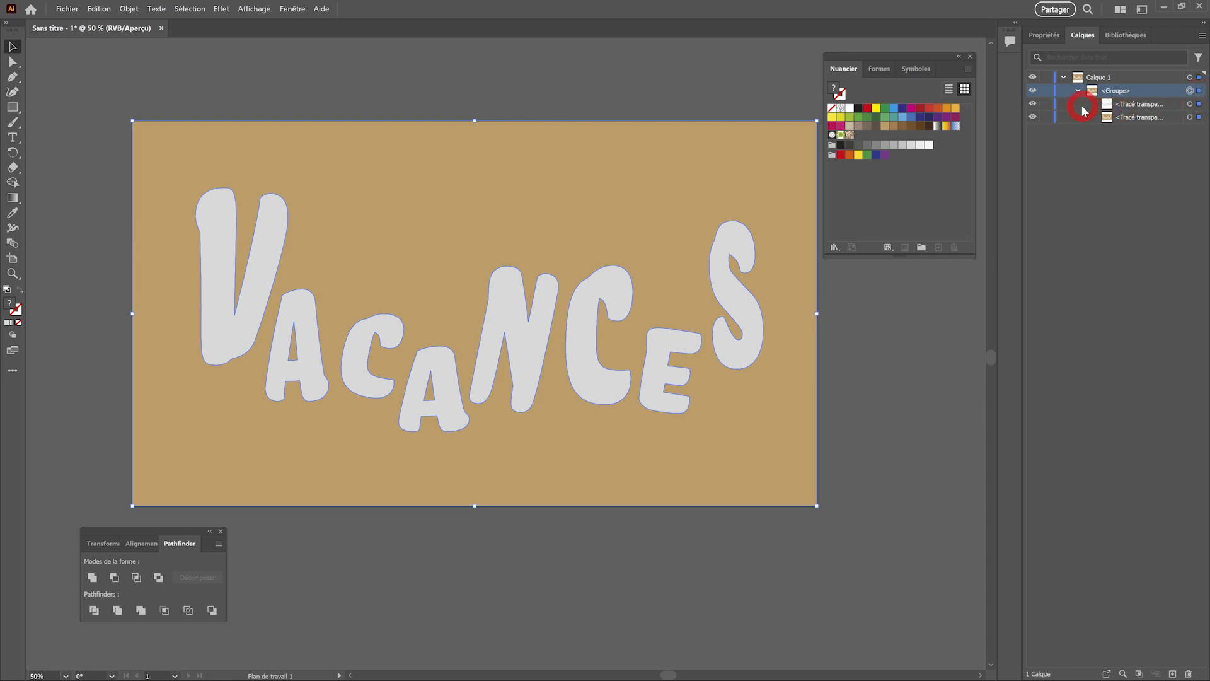
{"action": "key", "text": "ctrl+shift+g"}
{"action": "left_click", "coordinate": [670, 78]}
Step: Apply the 3D Inflate effect to both the letters and the background, keeping the artwork clear of the effect's settings panel
{"action": "left_click_drag", "start_coordinate": [547, 210], "coordinate": [381, 112]}
{"action": "left_click", "coordinate": [596, 489], "text": "shift"}
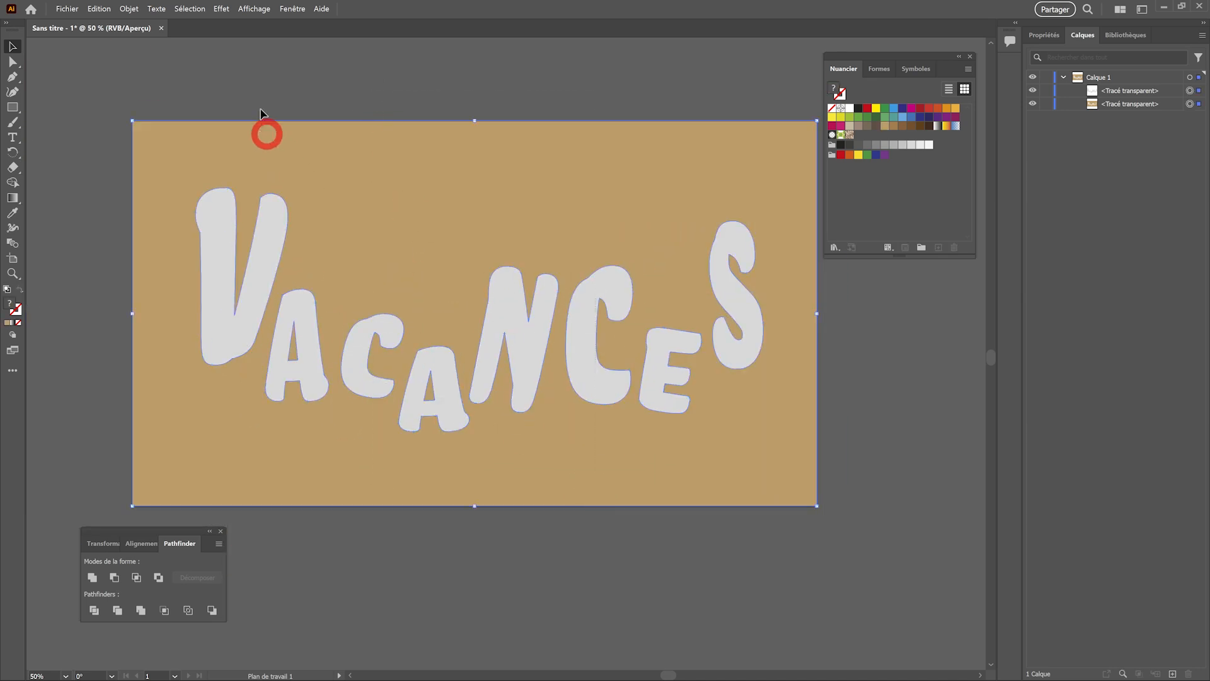
{"action": "left_click", "coordinate": [222, 9]}
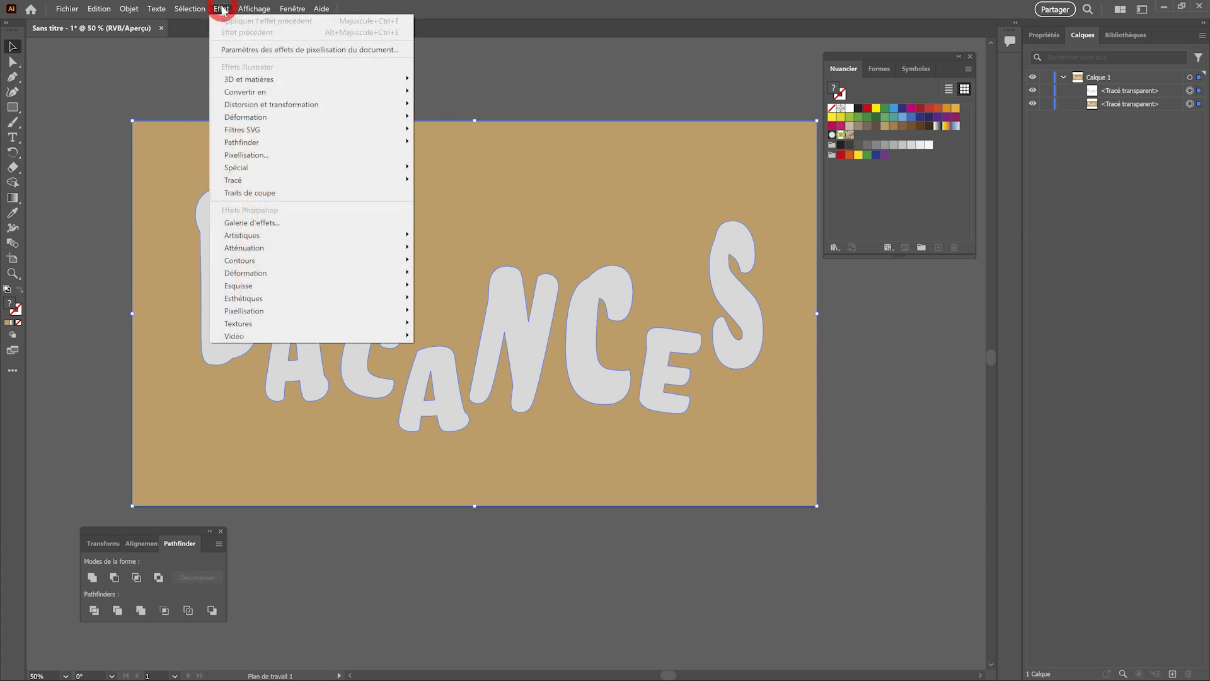
{"action": "mouse_move", "coordinate": [233, 78]}
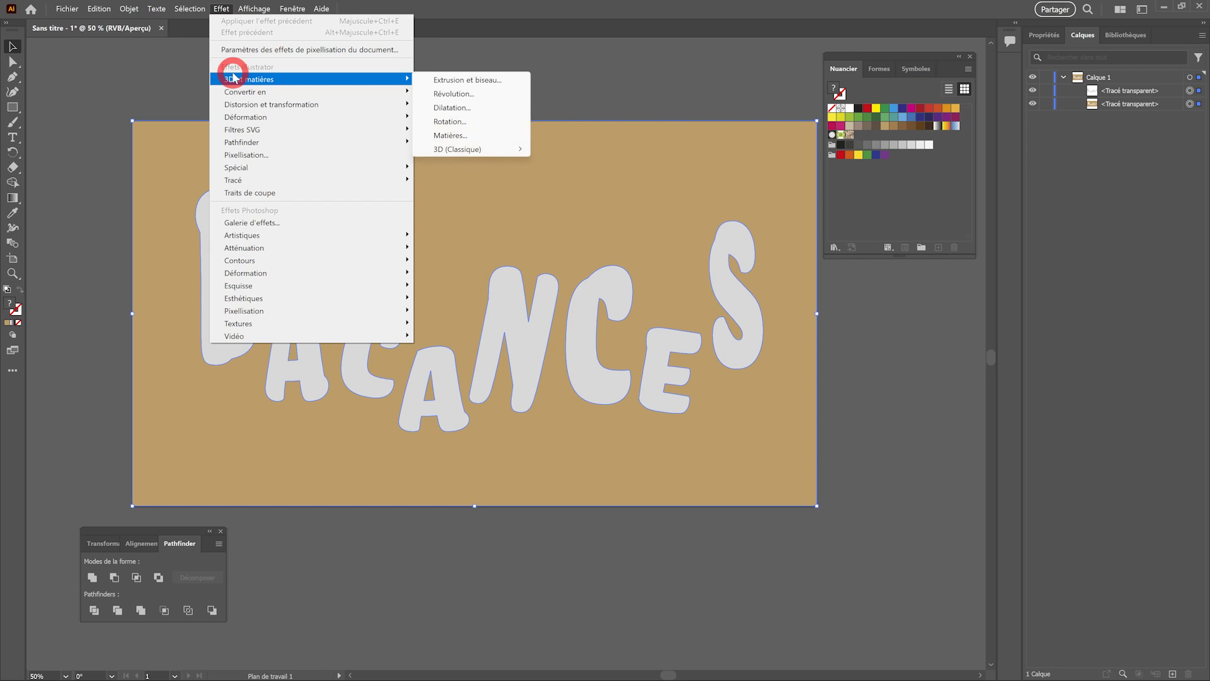
{"action": "left_click", "coordinate": [468, 108]}
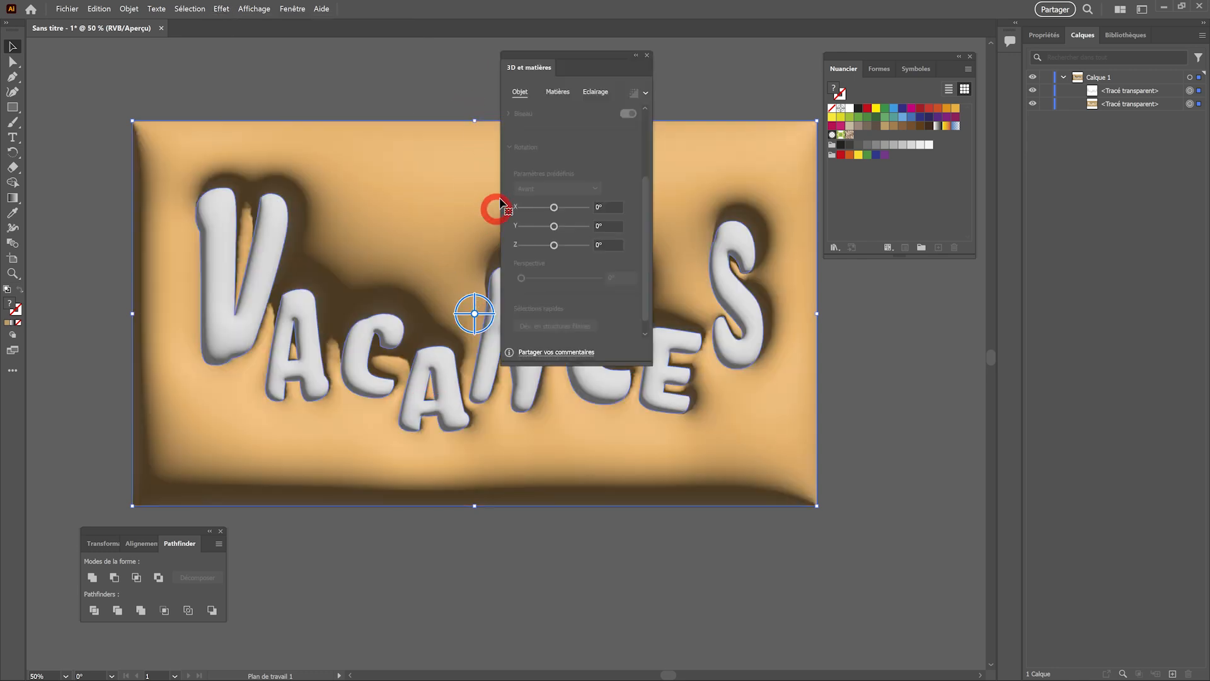
{"action": "left_click_drag", "start_coordinate": [610, 60], "coordinate": [913, 81]}
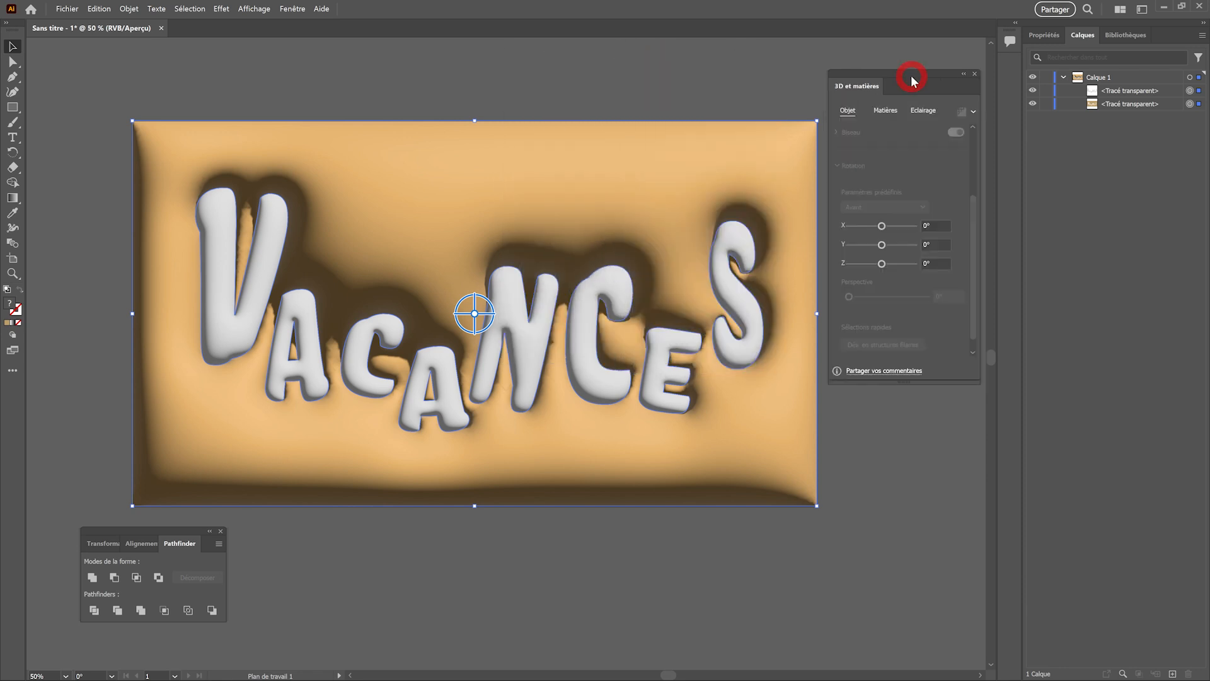
Step: Set the inflate volume of the background shape to 99%
{"action": "left_click", "coordinate": [599, 84]}
{"action": "left_click", "coordinate": [579, 149]}
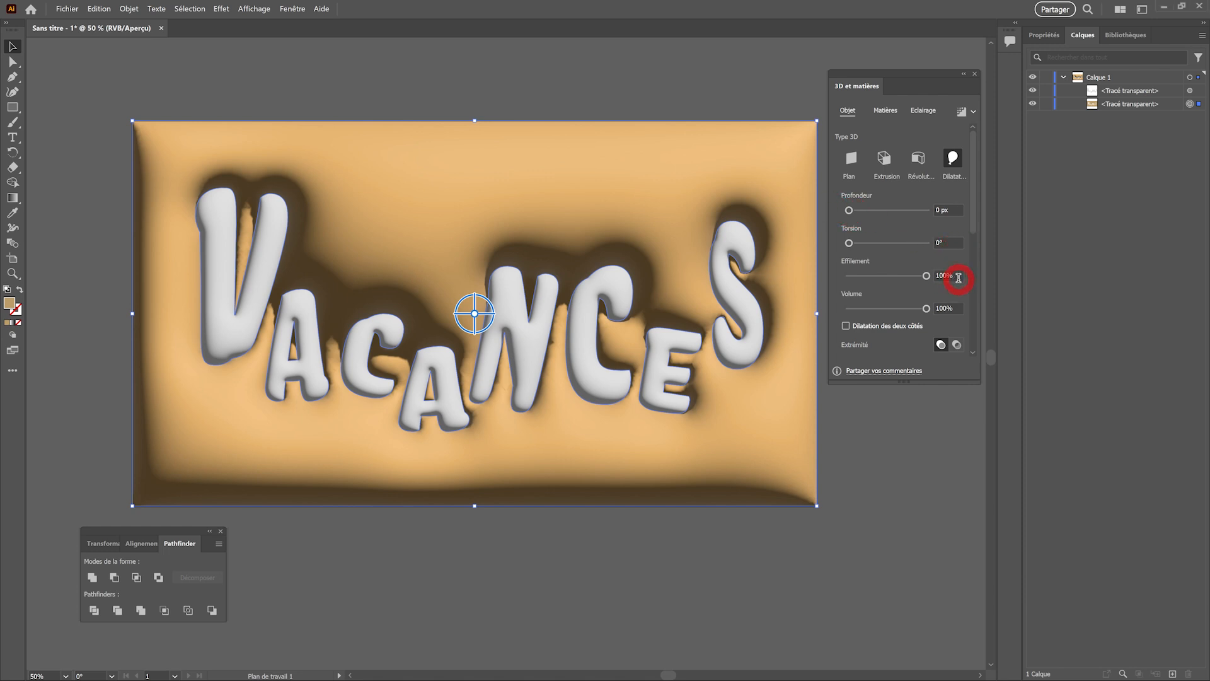
{"action": "scroll", "coordinate": [949, 309], "scroll_direction": "down", "scroll_amount": 1}
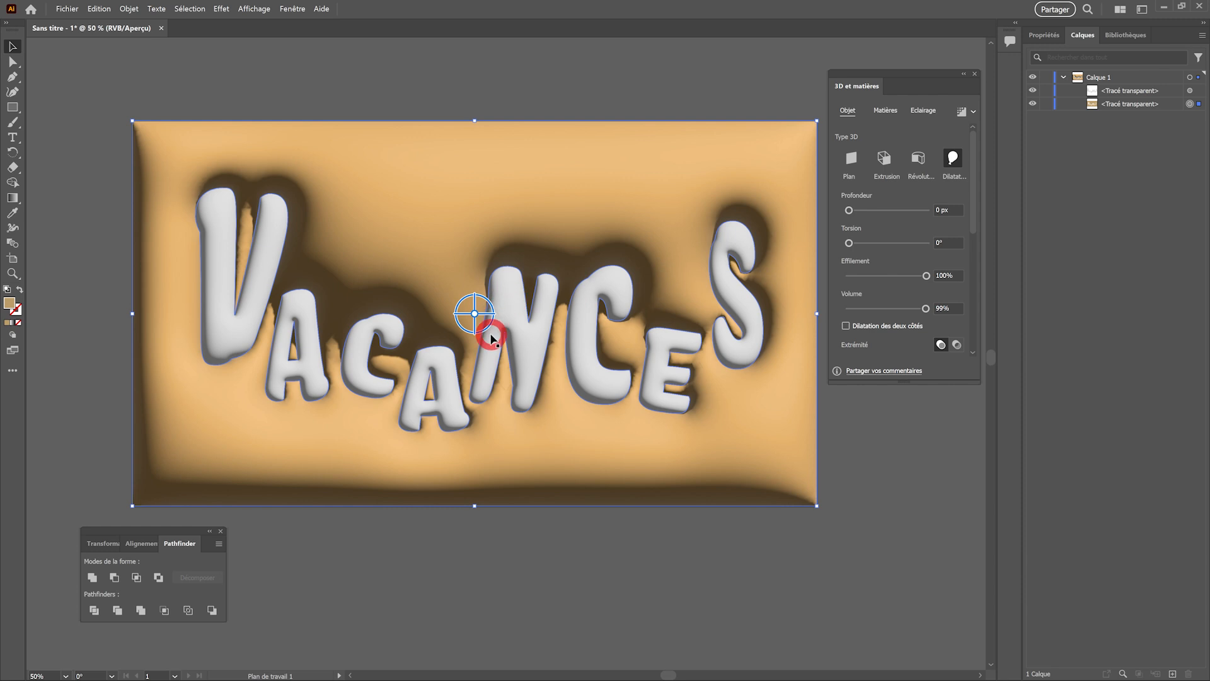
Step: Adjust the background's 3D light to a rotation of -12° and a height of 1°
{"action": "left_click", "coordinate": [923, 112]}
{"action": "mouse_move", "coordinate": [897, 248]}
{"action": "left_mouse_down"}
{"action": "mouse_move", "coordinate": [900, 217]}
{"action": "mouse_move", "coordinate": [911, 221]}
{"action": "mouse_move", "coordinate": [890, 227]}
{"action": "mouse_move", "coordinate": [906, 235]}
{"action": "mouse_move", "coordinate": [889, 234]}
{"action": "mouse_move", "coordinate": [885, 255]}
{"action": "mouse_move", "coordinate": [901, 228]}
{"action": "mouse_move", "coordinate": [884, 222]}
{"action": "mouse_move", "coordinate": [893, 244]}
{"action": "mouse_move", "coordinate": [890, 228]}
{"action": "left_mouse_up"}
{"action": "left_click_drag", "start_coordinate": [974, 137], "coordinate": [975, 224]}
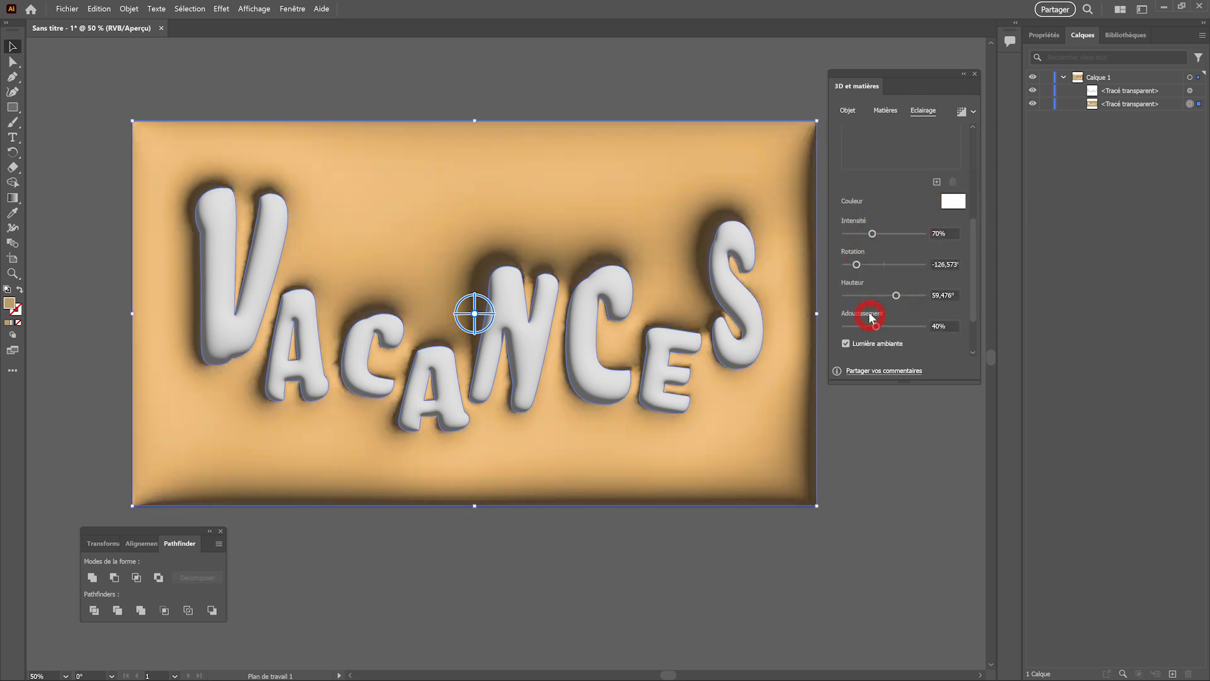
{"action": "mouse_move", "coordinate": [857, 265]}
{"action": "left_mouse_down"}
{"action": "mouse_move", "coordinate": [883, 268]}
{"action": "mouse_move", "coordinate": [870, 267]}
{"action": "left_mouse_up"}
{"action": "left_click_drag", "start_coordinate": [972, 255], "coordinate": [974, 226]}
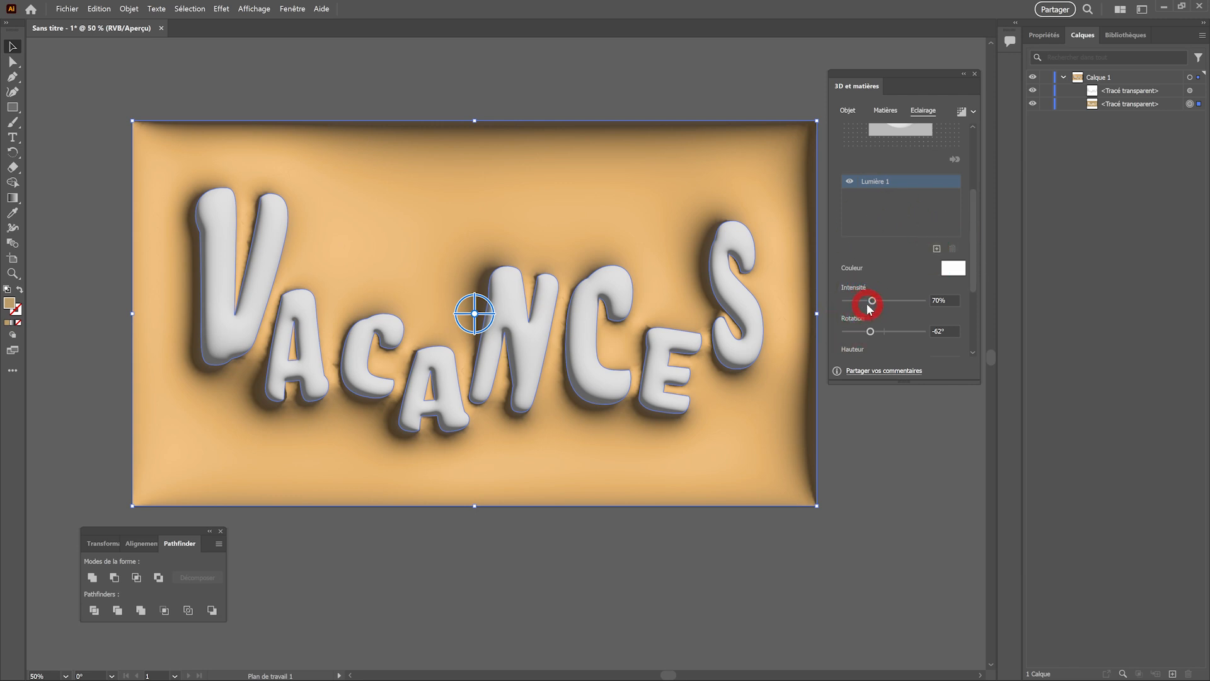
{"action": "scroll", "coordinate": [869, 306], "scroll_direction": "down", "scroll_amount": 3}
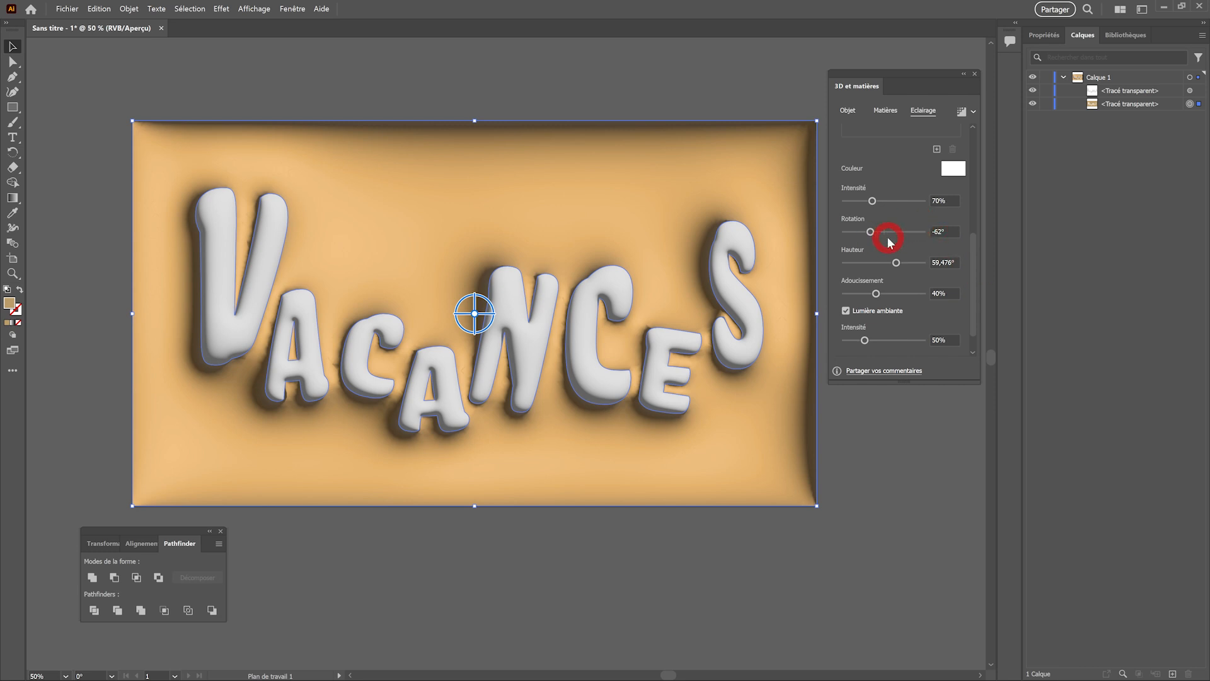
{"action": "left_click_drag", "start_coordinate": [948, 232], "coordinate": [919, 235]}
{"action": "type", "text": "-12"}
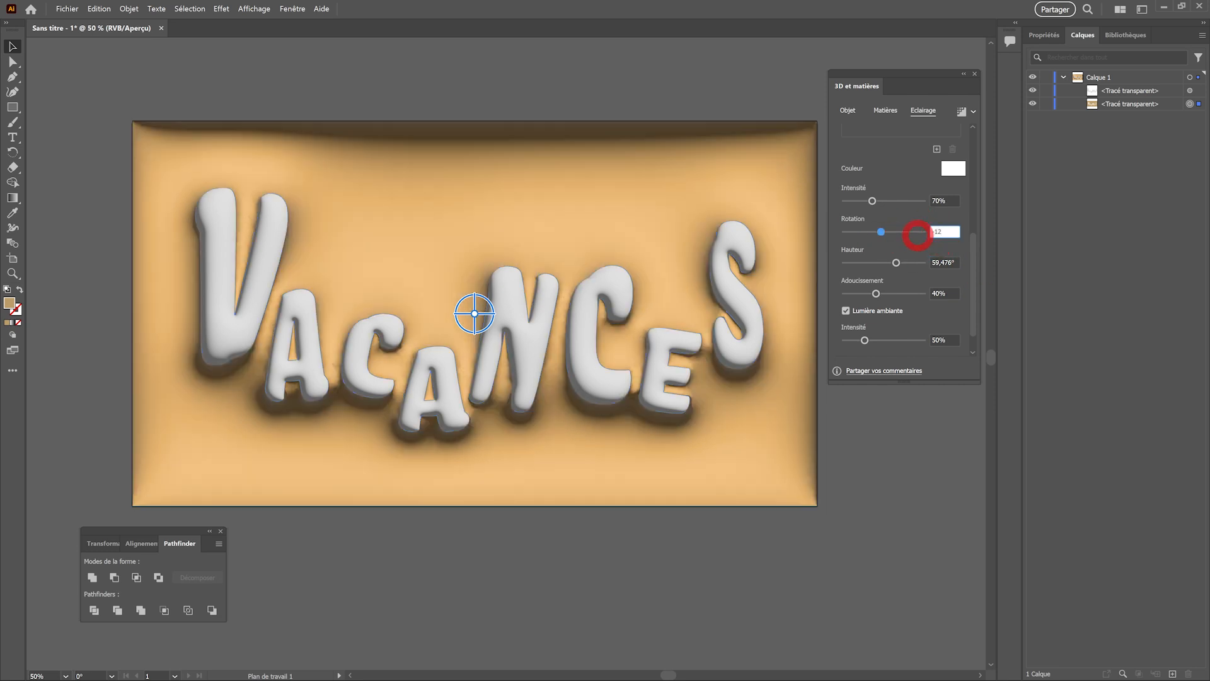
{"action": "key", "text": "Return"}
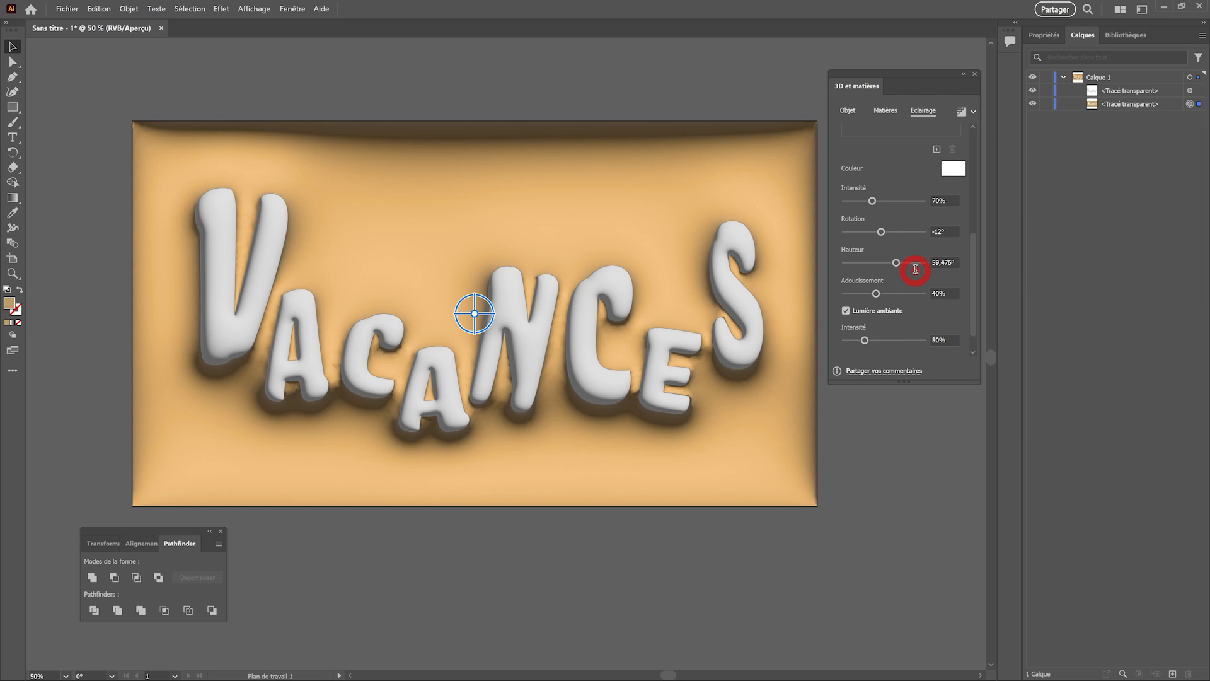
{"action": "type", "text": "1"}
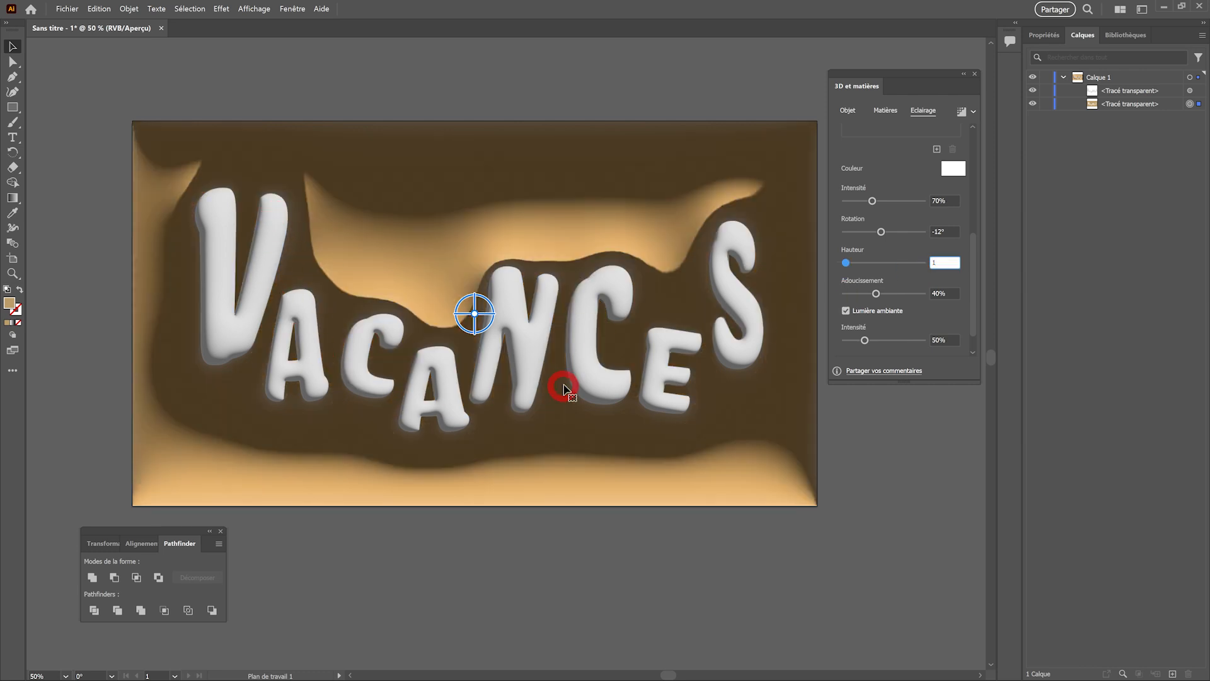
{"action": "left_click", "coordinate": [720, 337]}
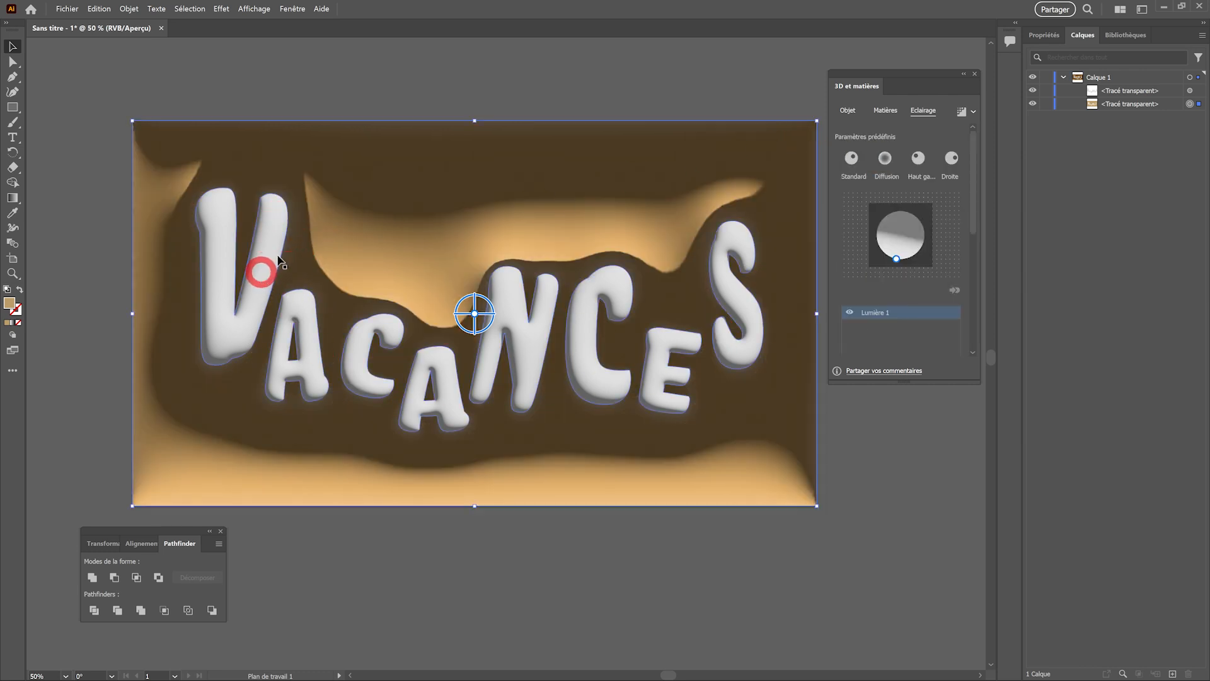
Step: Light the letters from the upper left, with the light's rotation at -150° and its height at 50°
{"action": "left_click", "coordinate": [268, 243]}
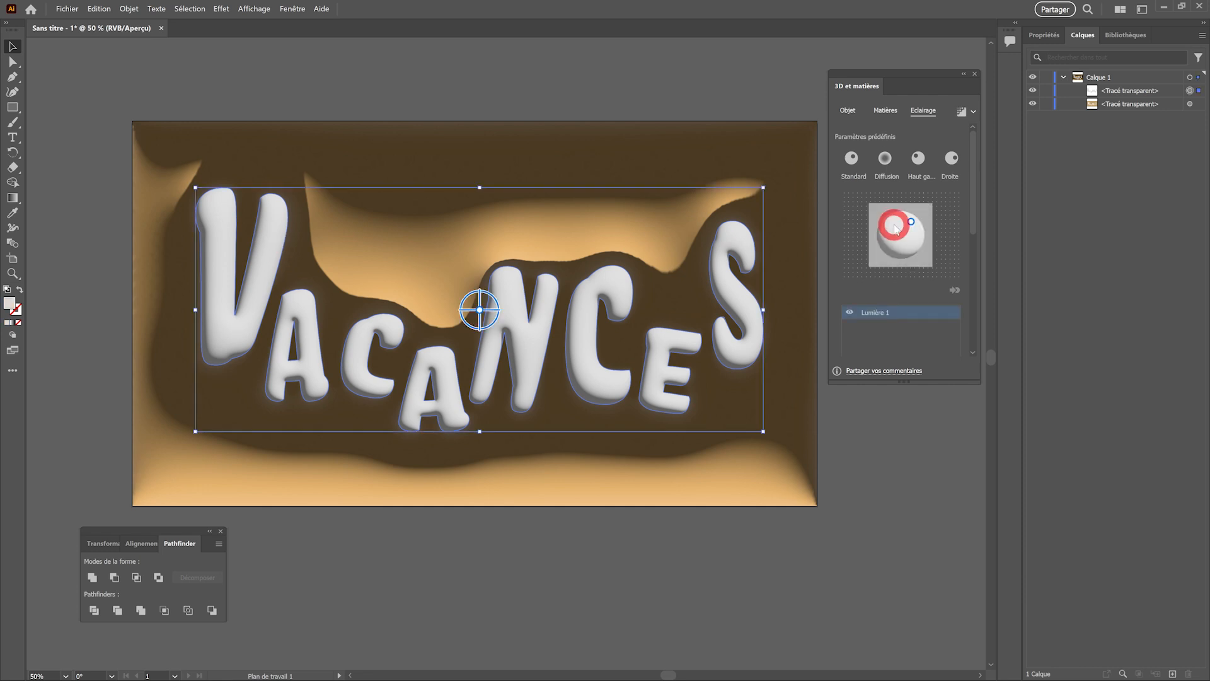
{"action": "left_click_drag", "start_coordinate": [911, 221], "coordinate": [895, 222]}
{"action": "scroll", "coordinate": [917, 189], "scroll_direction": "down", "scroll_amount": 1}
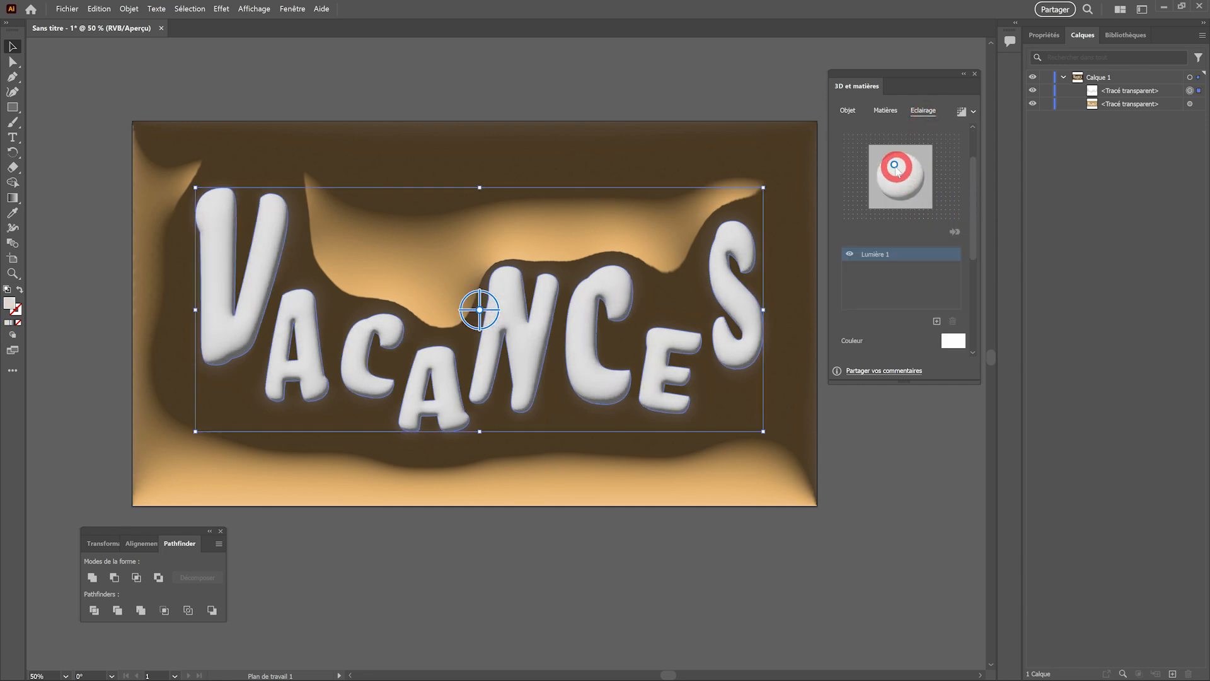
{"action": "scroll", "coordinate": [884, 173], "scroll_direction": "down", "scroll_amount": 2}
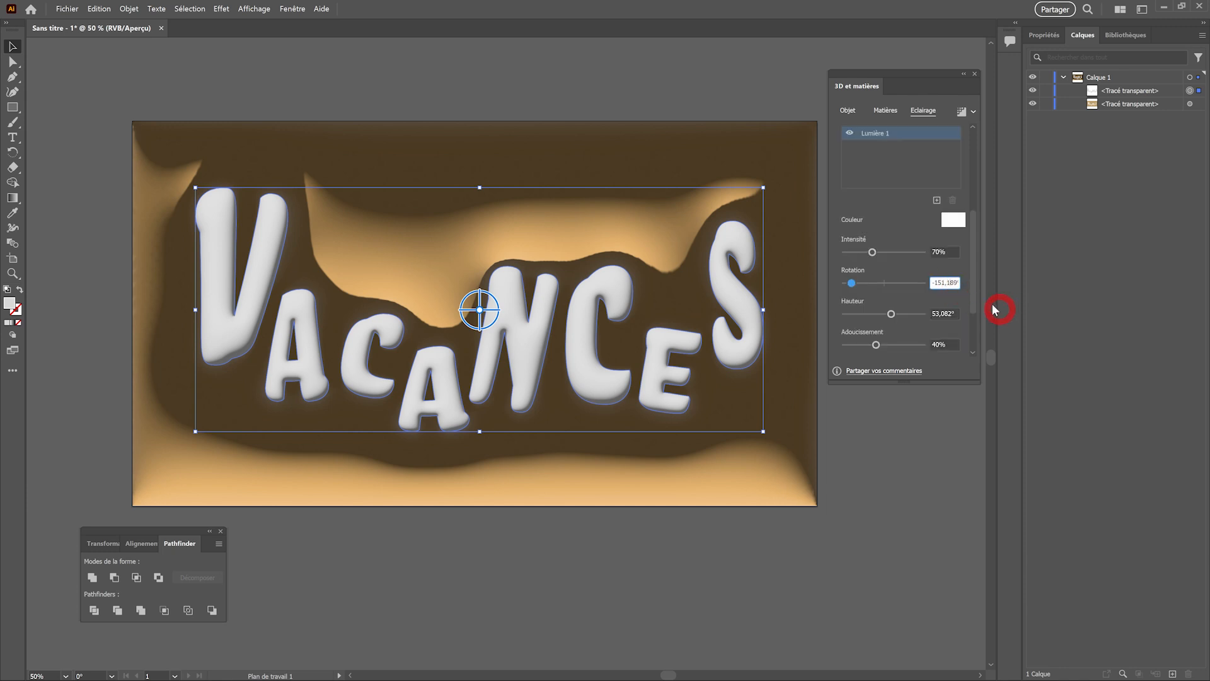
{"action": "left_click_drag", "start_coordinate": [932, 281], "coordinate": [984, 289]}
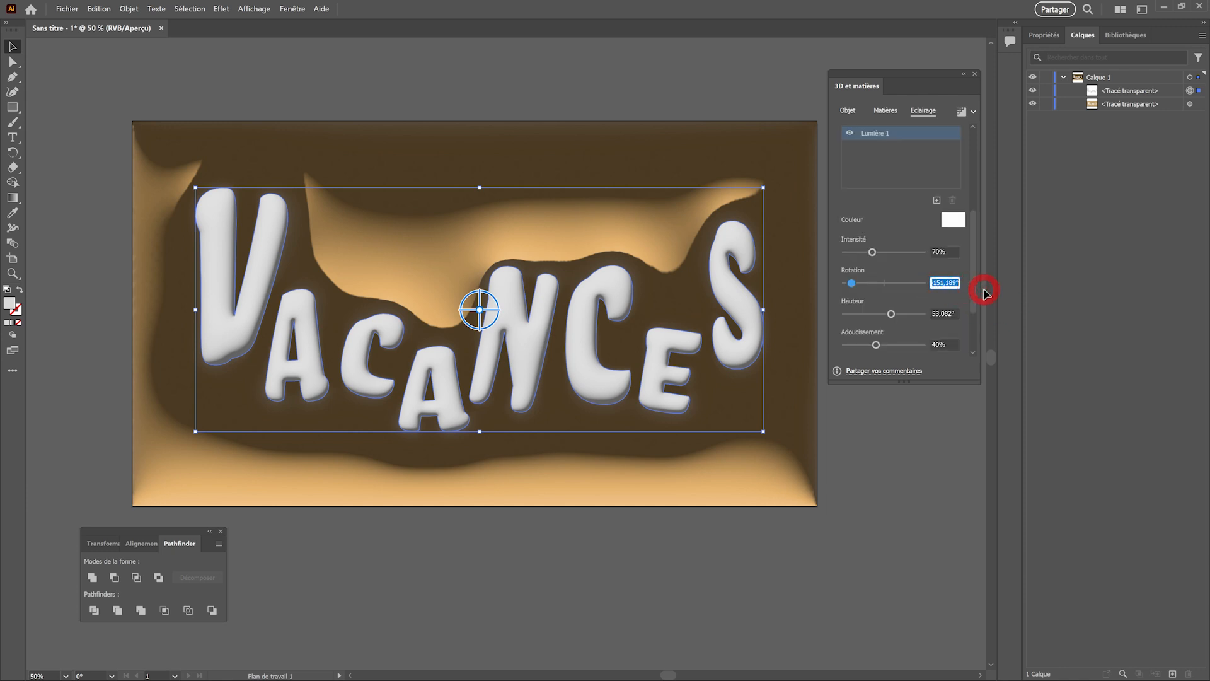
{"action": "type", "text": "-150"}
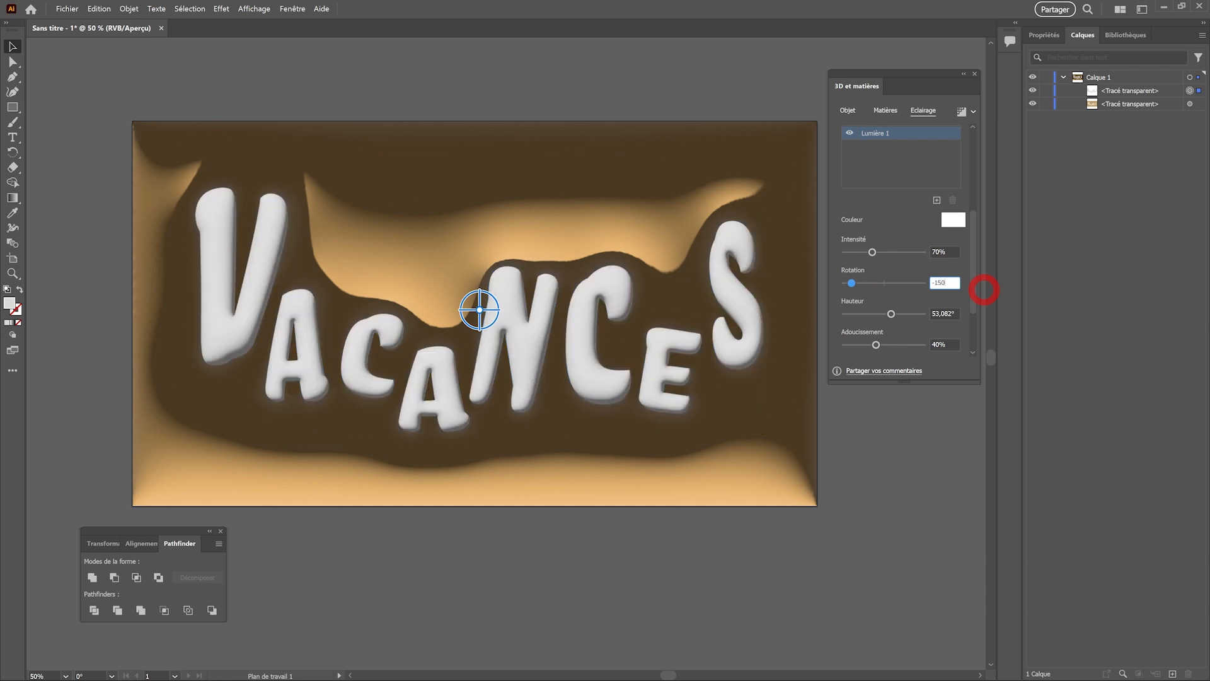
{"action": "left_click", "coordinate": [953, 314]}
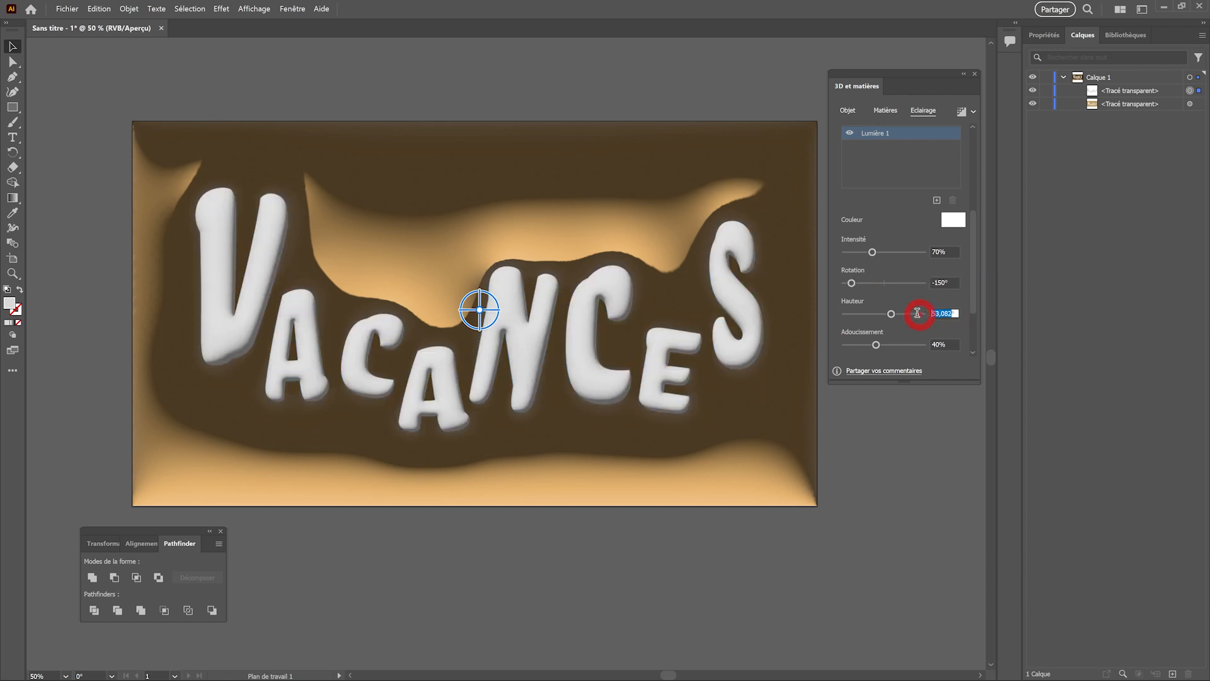
{"action": "type", "text": "50"}
{"action": "key", "text": "Return"}
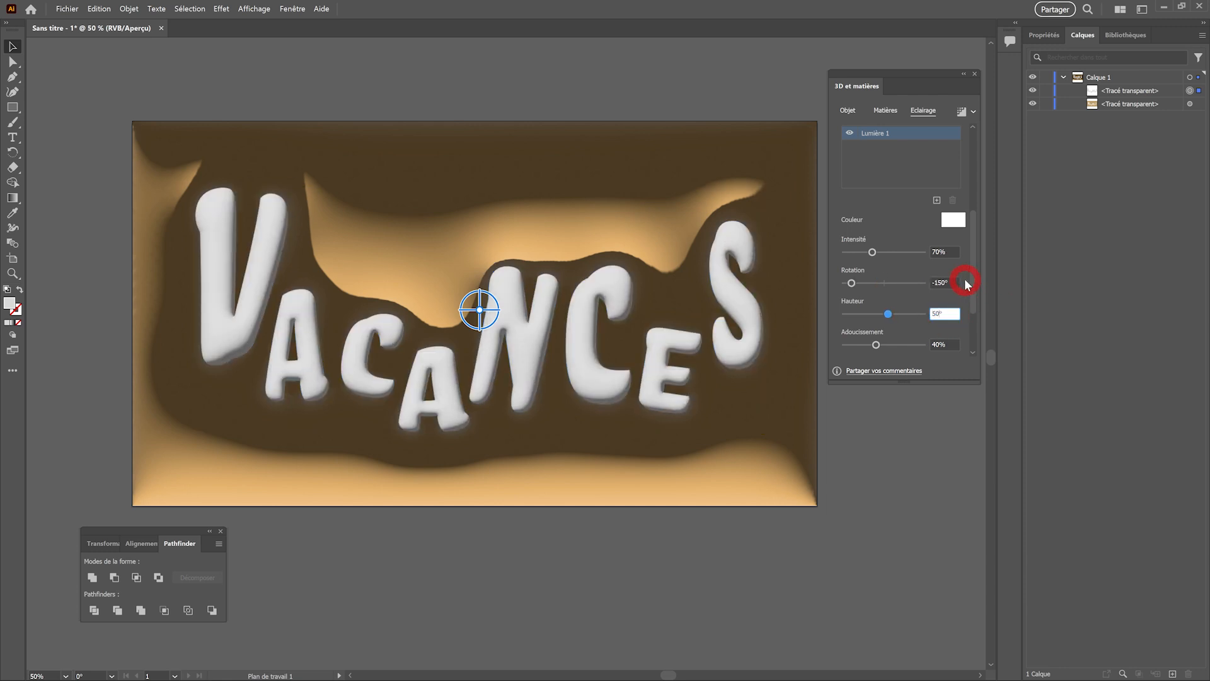
{"action": "left_click_drag", "start_coordinate": [974, 221], "coordinate": [978, 137]}
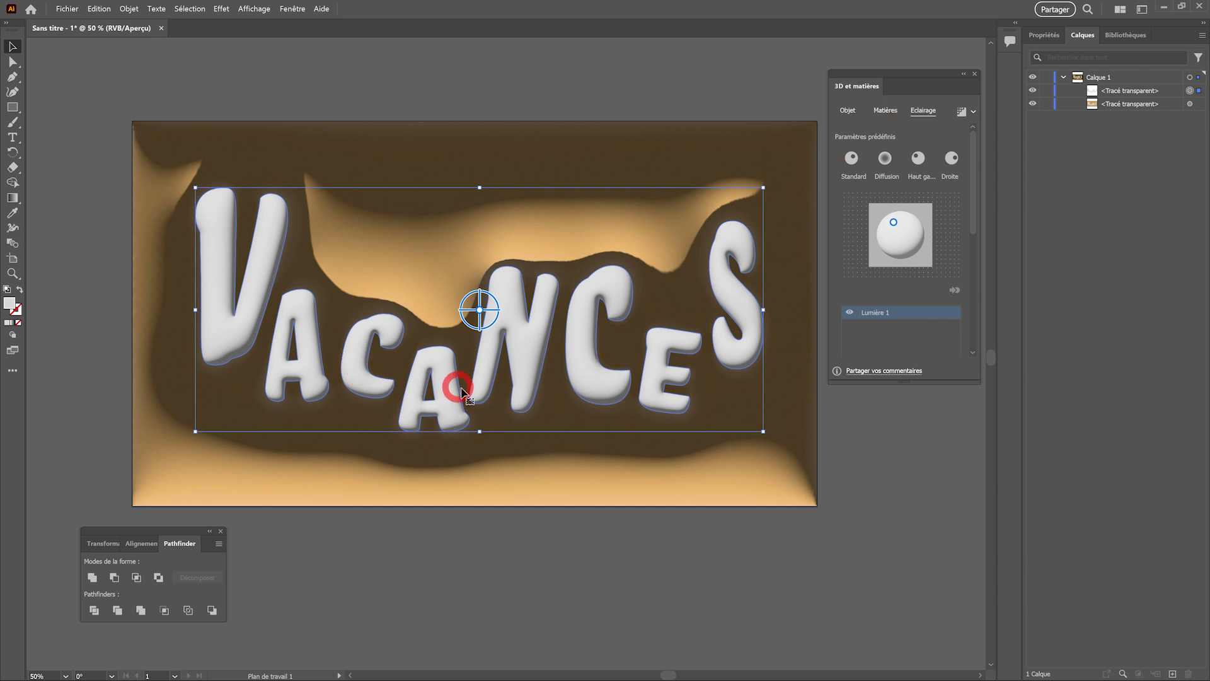
Step: Make the letters' default 3D material shinier, with roughness at 0.18 and metallic at 0.37
{"action": "left_click", "coordinate": [888, 112]}
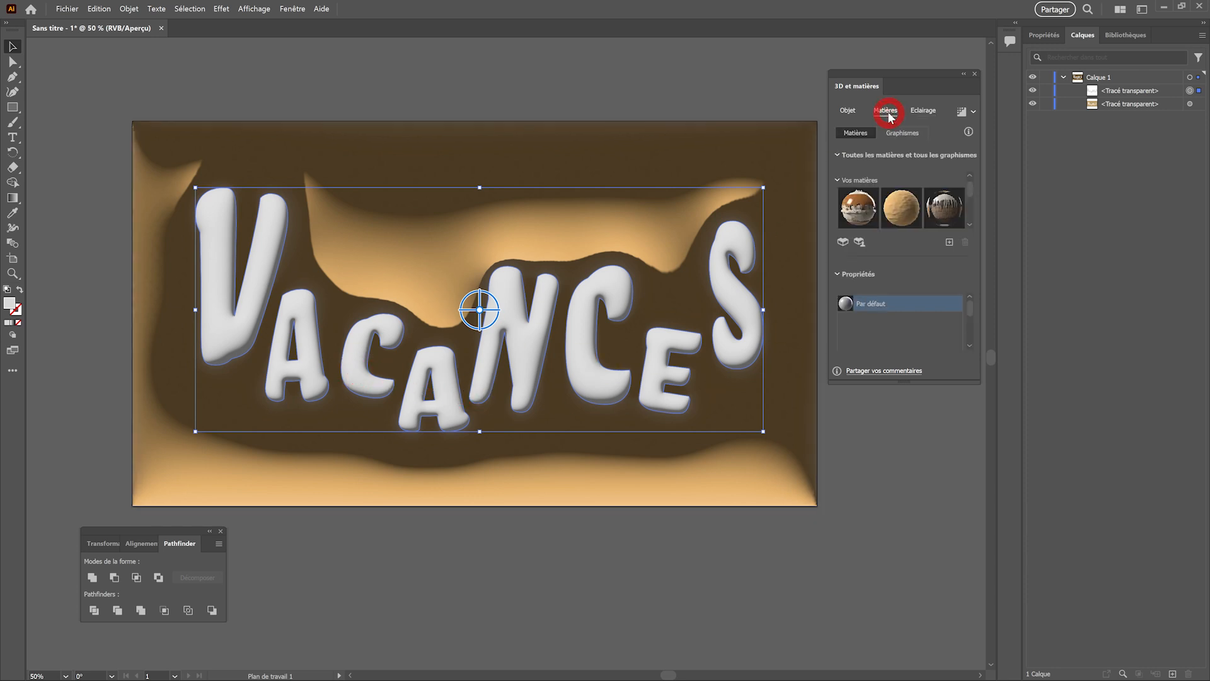
{"action": "left_click_drag", "start_coordinate": [882, 382], "coordinate": [875, 520]}
{"action": "left_click_drag", "start_coordinate": [970, 393], "coordinate": [971, 430]}
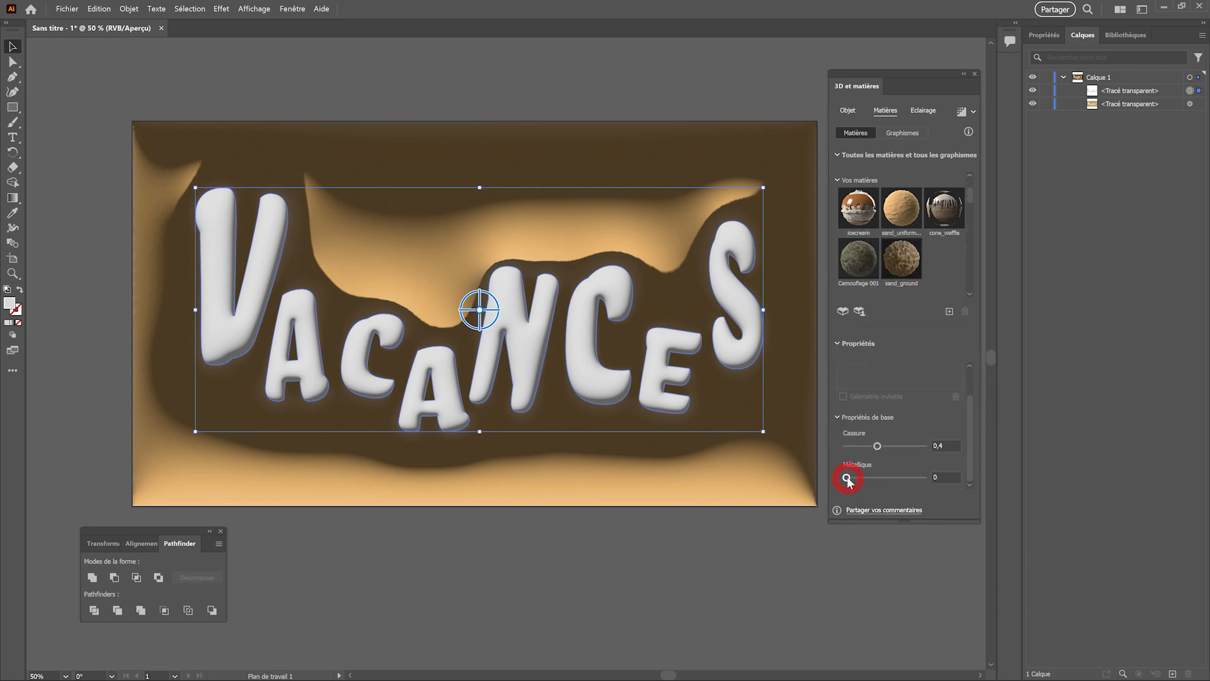
{"action": "left_click_drag", "start_coordinate": [850, 478], "coordinate": [877, 477]}
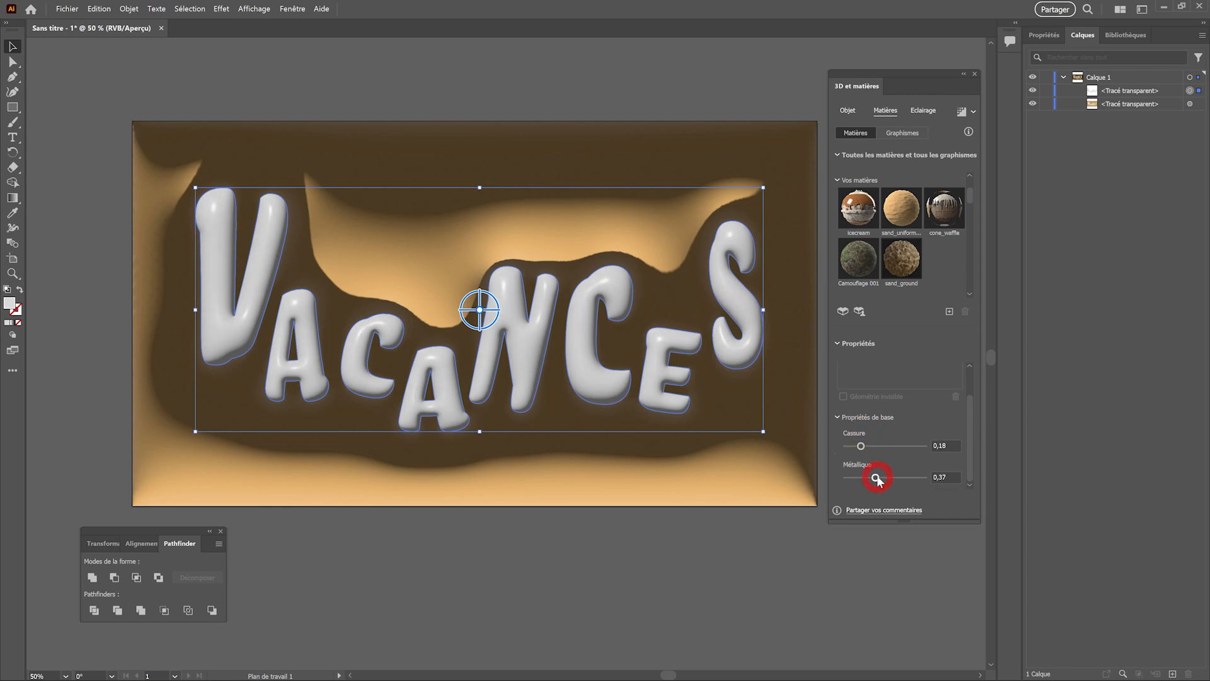
Step: Set the letters' material roughness to 0.2 and metallic to 0.4
{"action": "left_click", "coordinate": [945, 445]}
{"action": "type", "text": "0,2"}
{"action": "key", "text": "Return"}
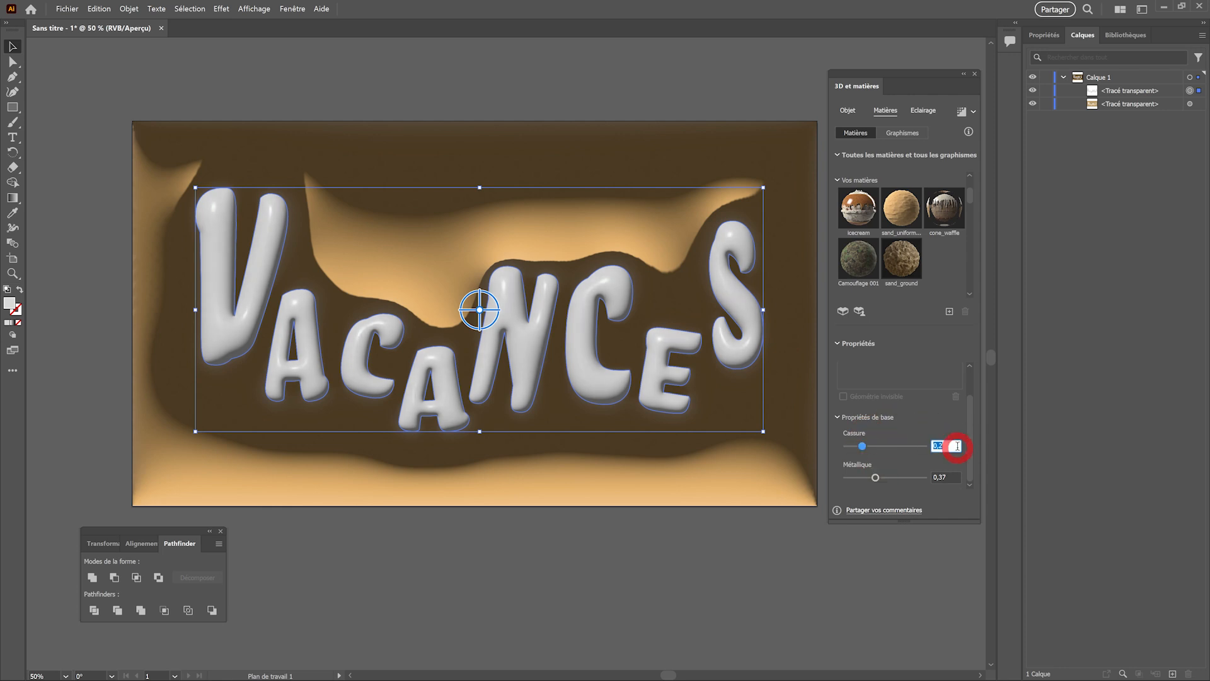
{"action": "left_click", "coordinate": [955, 479]}
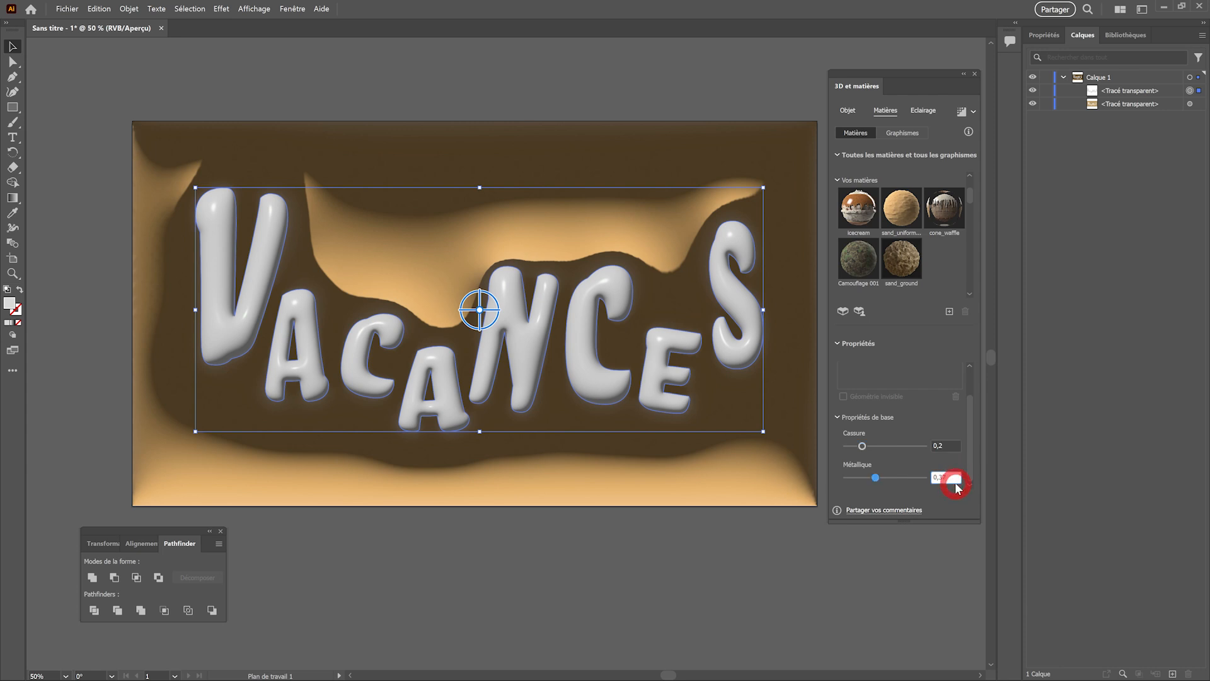
Step: Add a second light to the letters, shining from the lower right at about 51° rotation and 51° height
{"action": "left_click", "coordinate": [921, 112]}
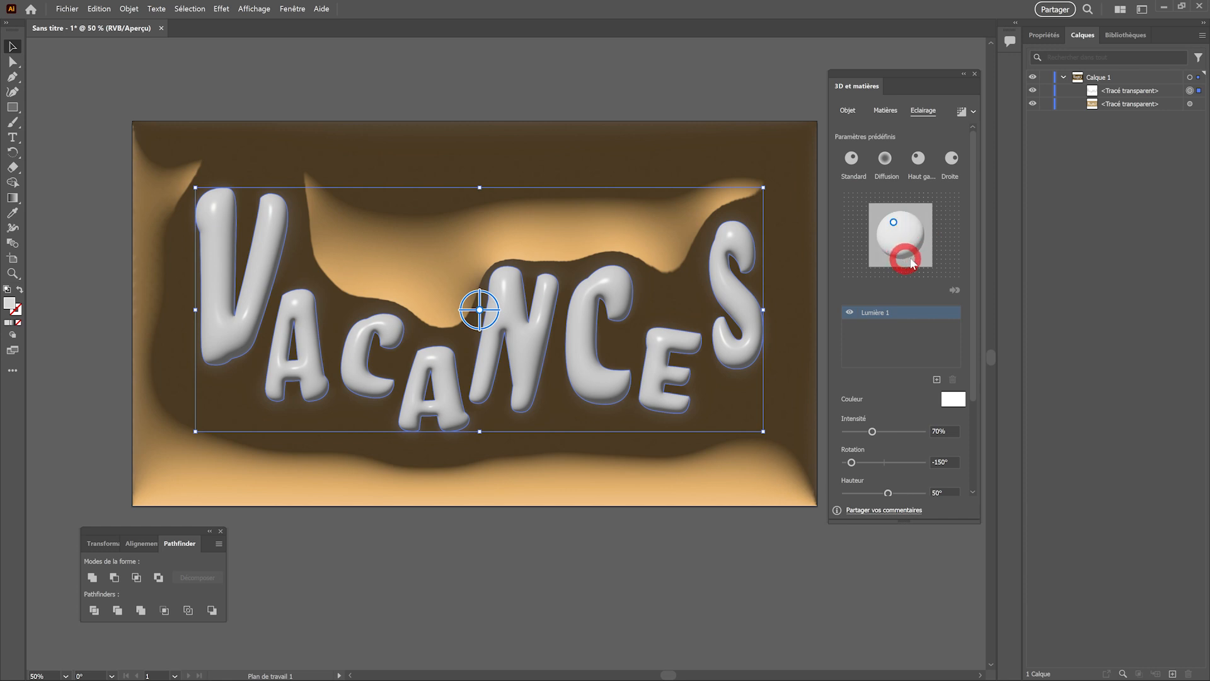
{"action": "left_click", "coordinate": [937, 380]}
{"action": "left_click_drag", "start_coordinate": [907, 232], "coordinate": [913, 245]}
Step: Colour the letters' second light beige (CEAE84) and set its intensity to 35%
{"action": "left_click", "coordinate": [951, 401]}
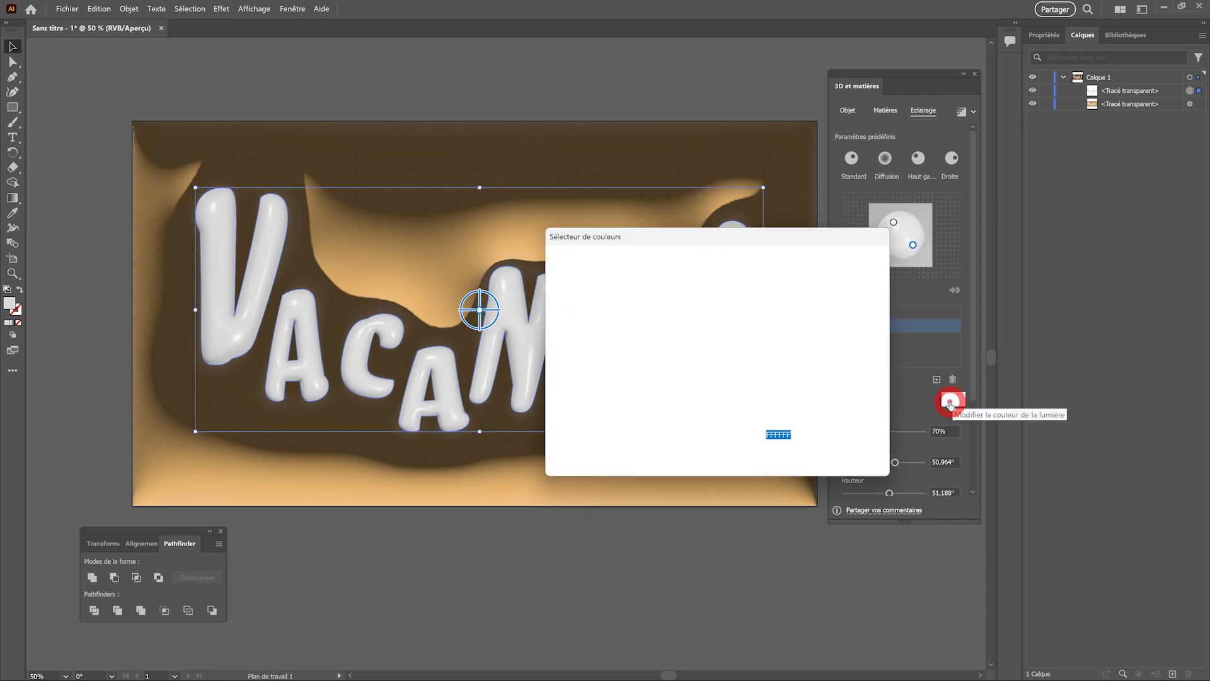
{"action": "left_click", "coordinate": [642, 321]}
{"action": "left_click_drag", "start_coordinate": [641, 321], "coordinate": [612, 308]}
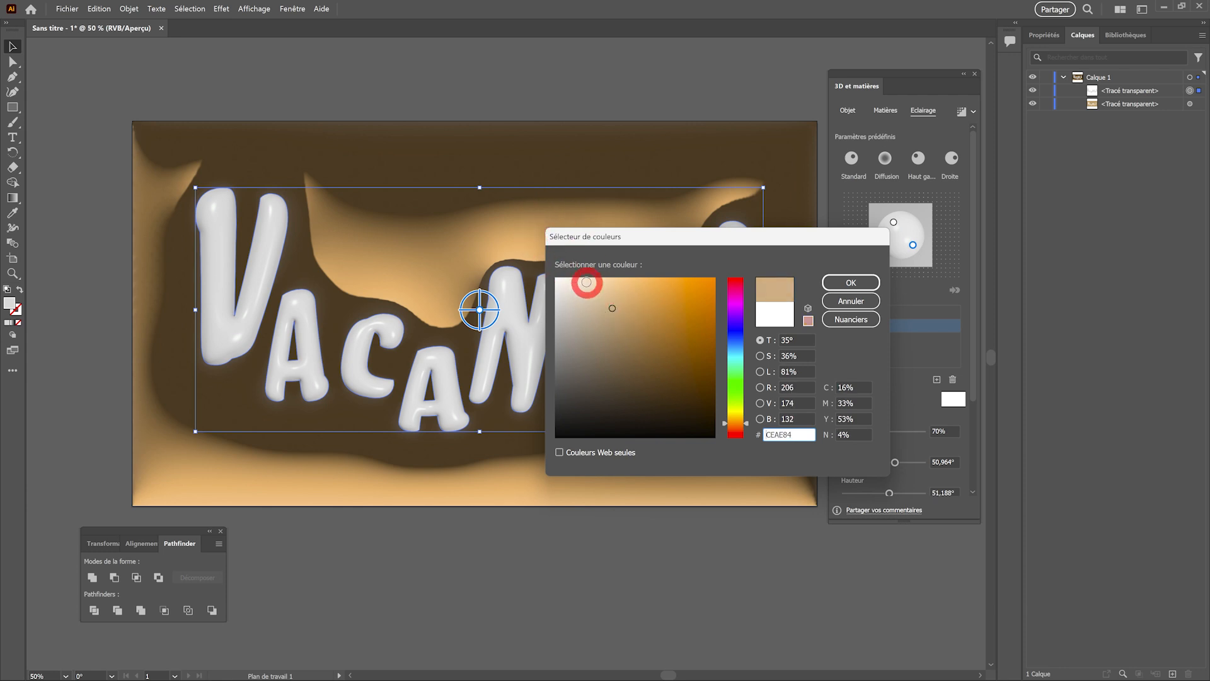
{"action": "left_click", "coordinate": [845, 283]}
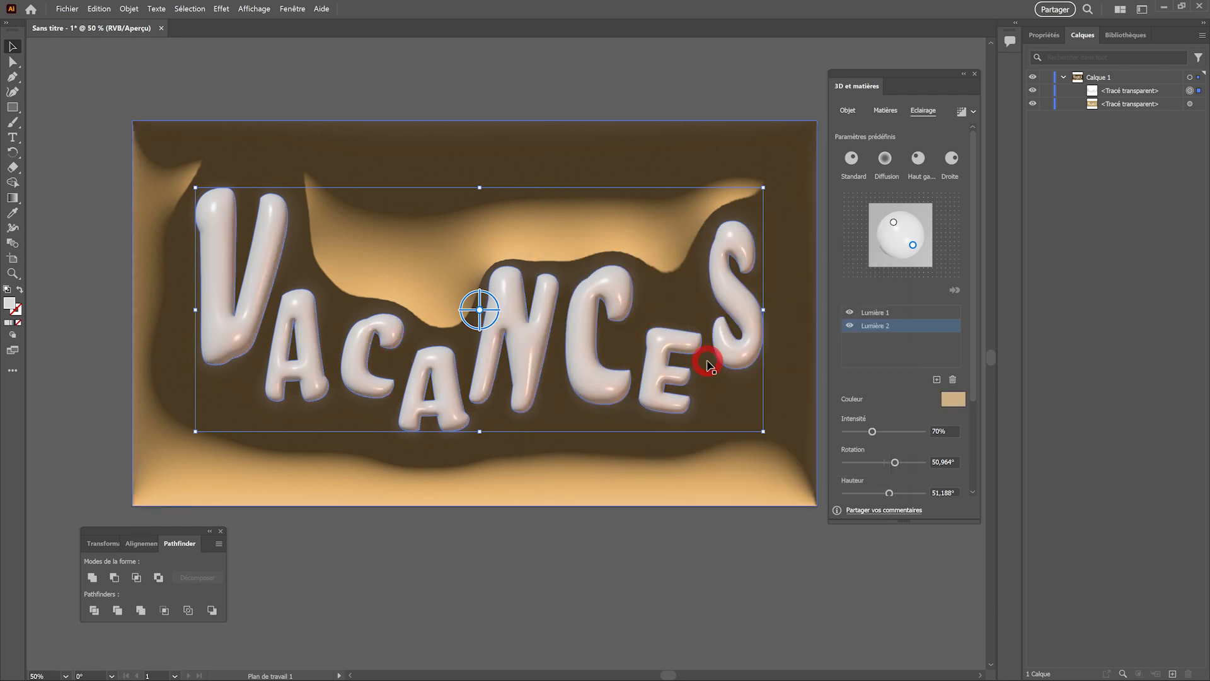
{"action": "left_click", "coordinate": [945, 431]}
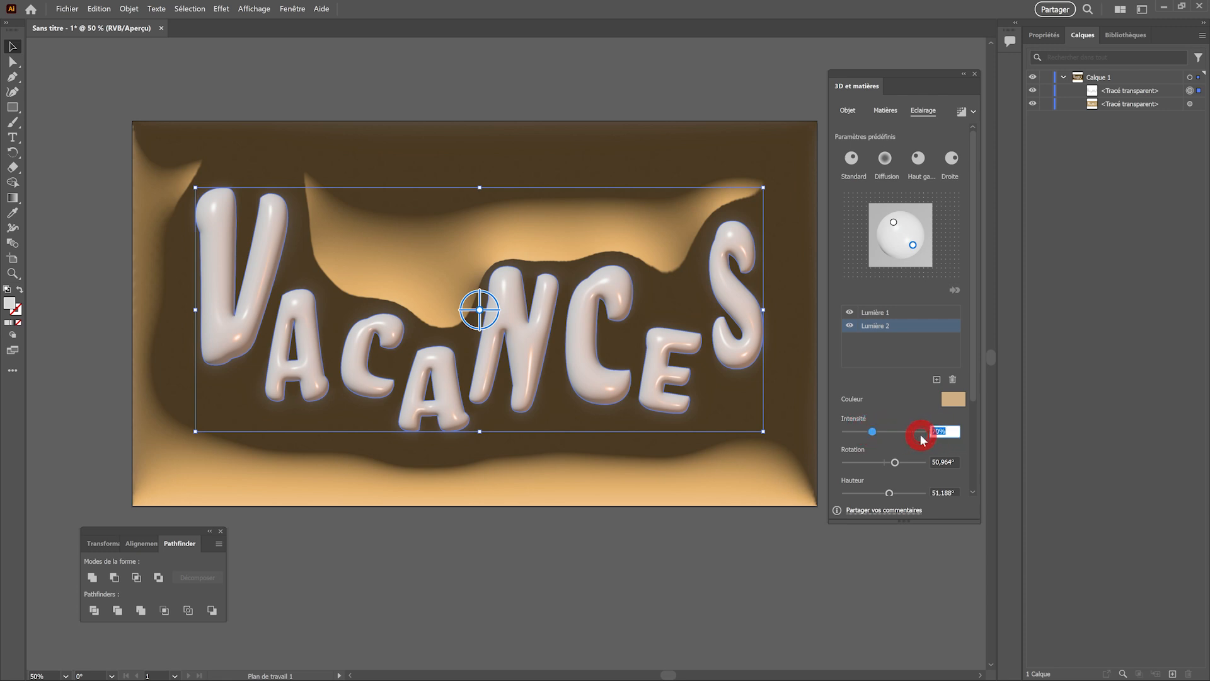
{"action": "type", "text": "35"}
{"action": "key", "text": "Tab"}
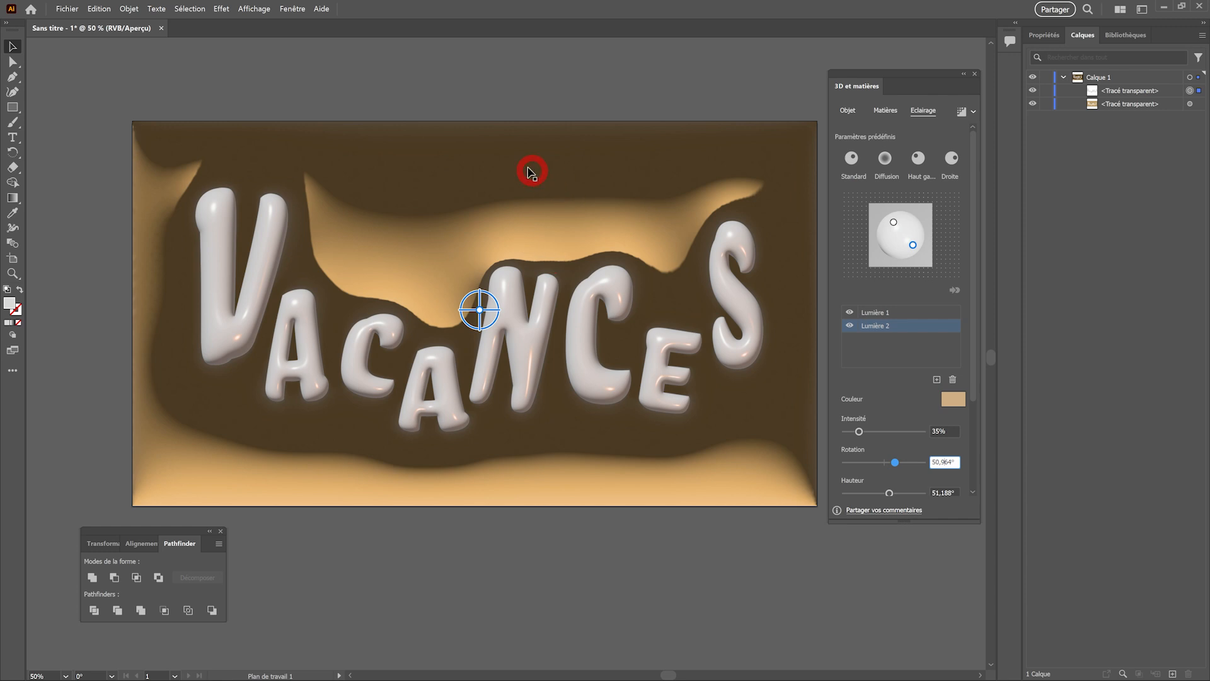
Step: Search the Adobe Substance 3D Community Assets site for sand and download the Sand ground material
{"action": "left_click", "coordinate": [889, 111]}
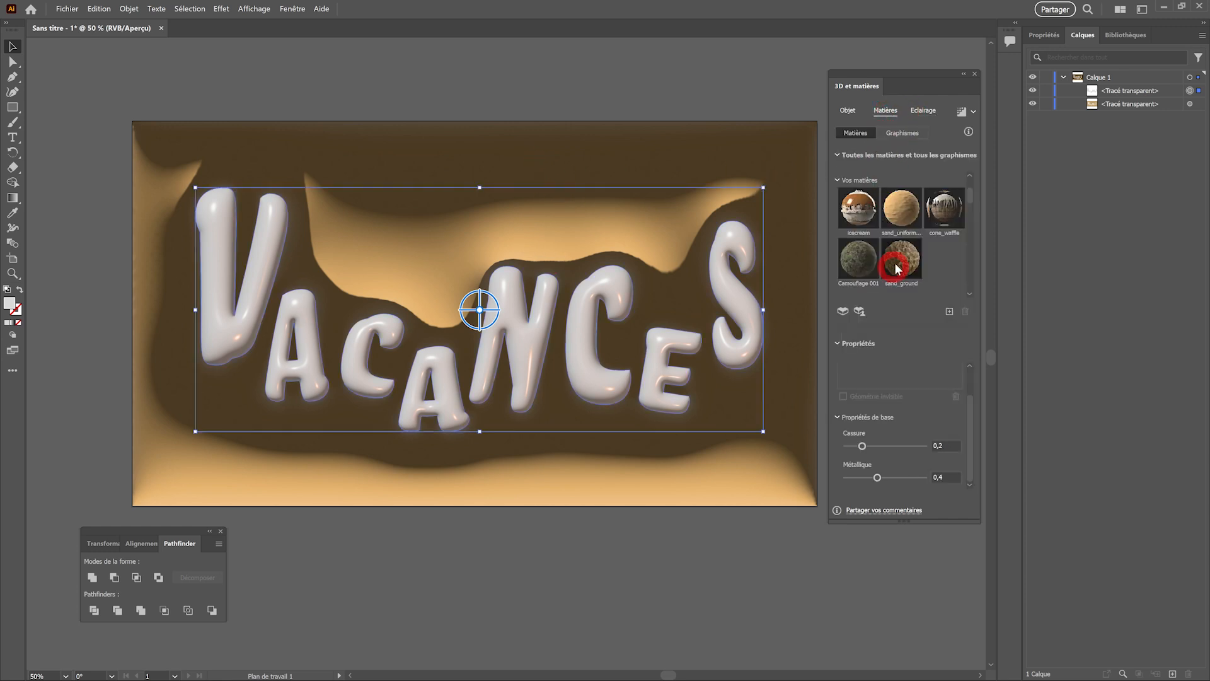
{"action": "mouse_move", "coordinate": [970, 194]}
{"action": "left_mouse_down"}
{"action": "mouse_move", "coordinate": [971, 266]}
{"action": "mouse_move", "coordinate": [977, 196]}
{"action": "mouse_move", "coordinate": [964, 189]}
{"action": "left_mouse_up"}
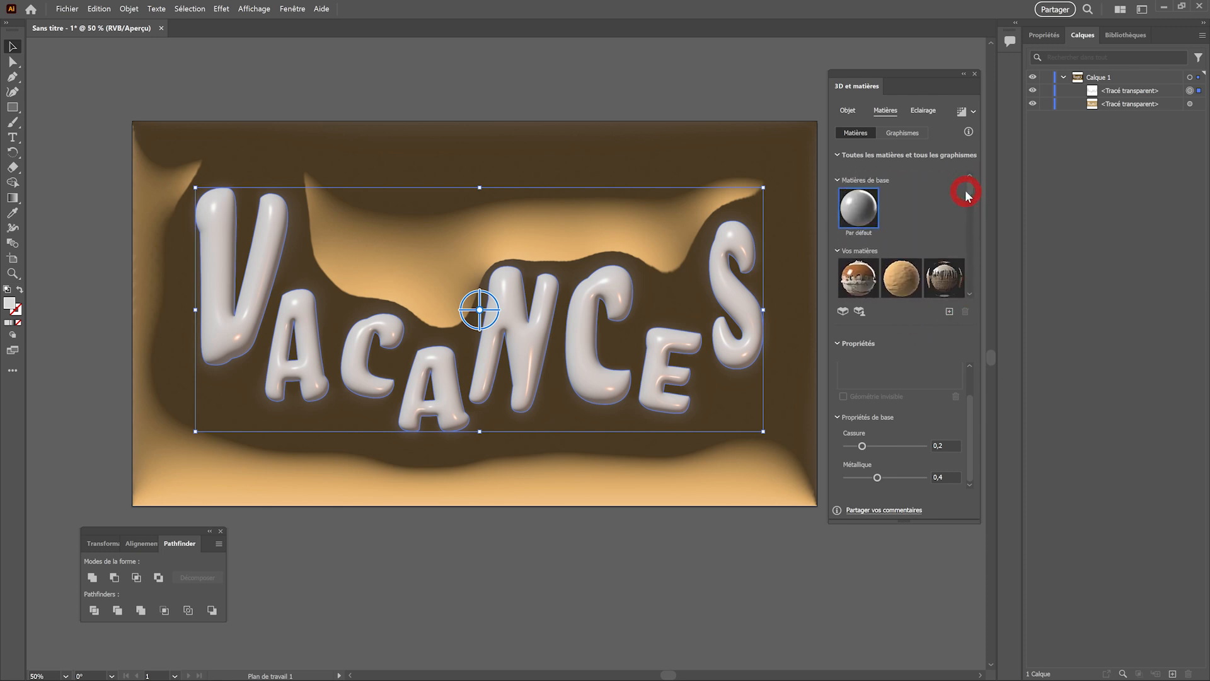
{"action": "left_click", "coordinate": [860, 312]}
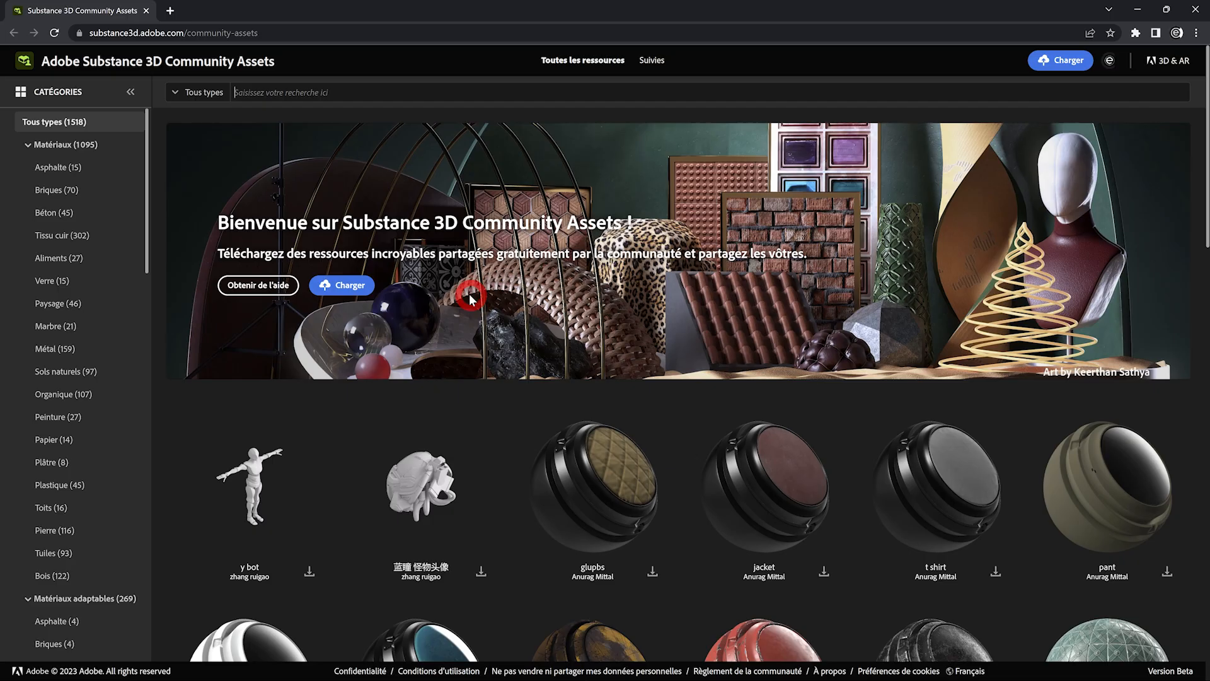
{"action": "left_click", "coordinate": [335, 93]}
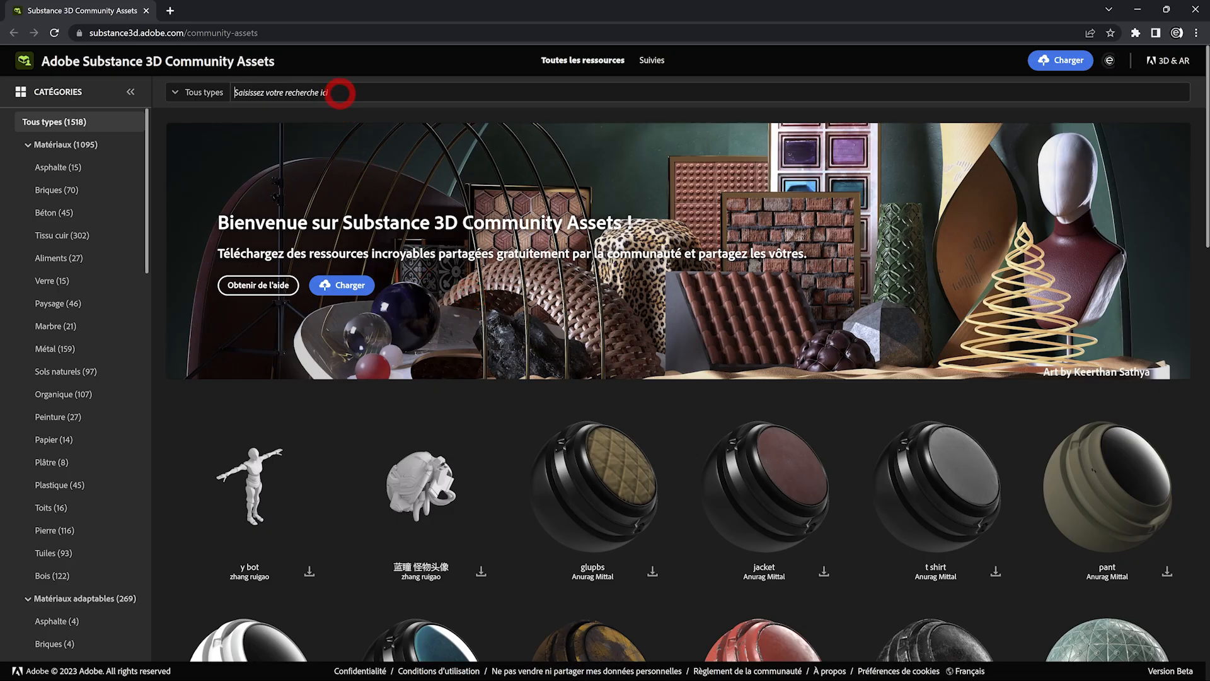
{"action": "type", "text": "sand"}
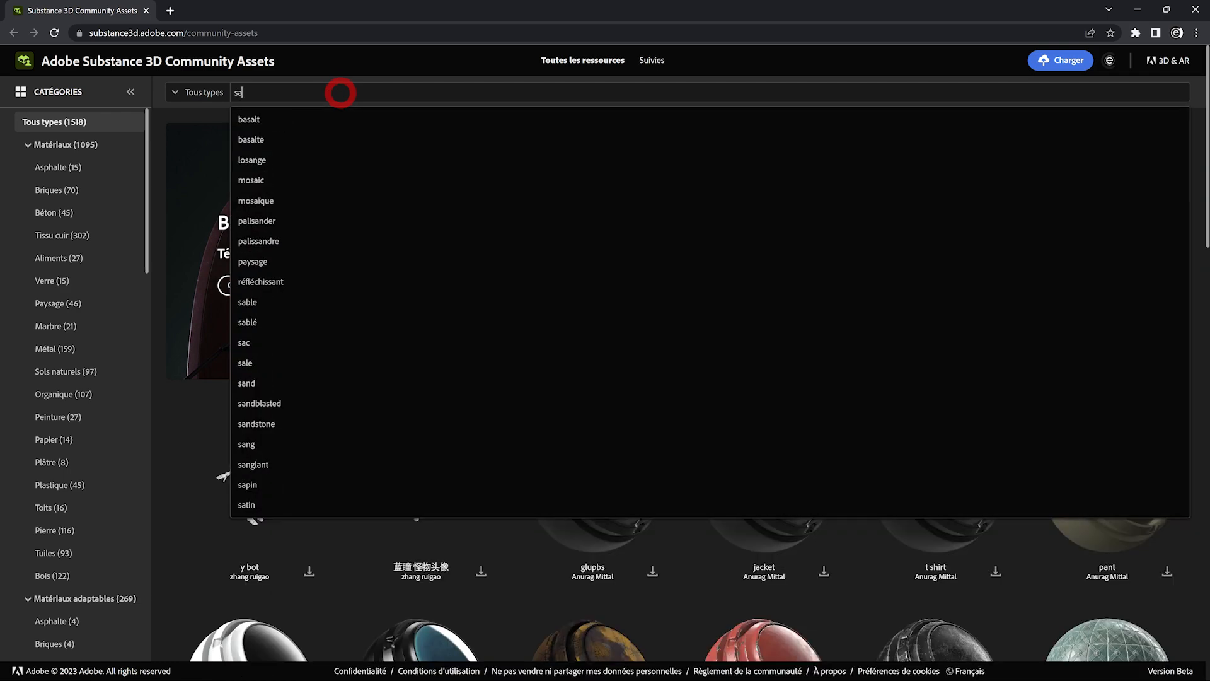
{"action": "key", "text": "Return"}
{"action": "scroll", "coordinate": [513, 391], "scroll_direction": "down", "scroll_amount": 2}
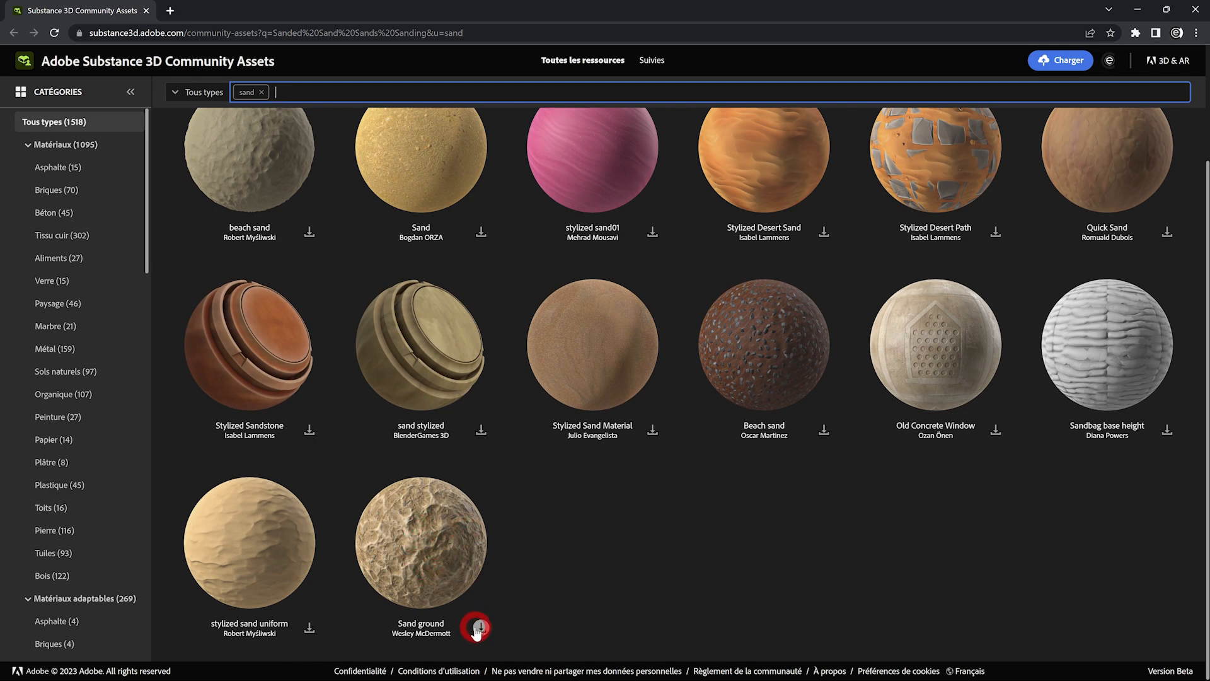
{"action": "left_click", "coordinate": [481, 628]}
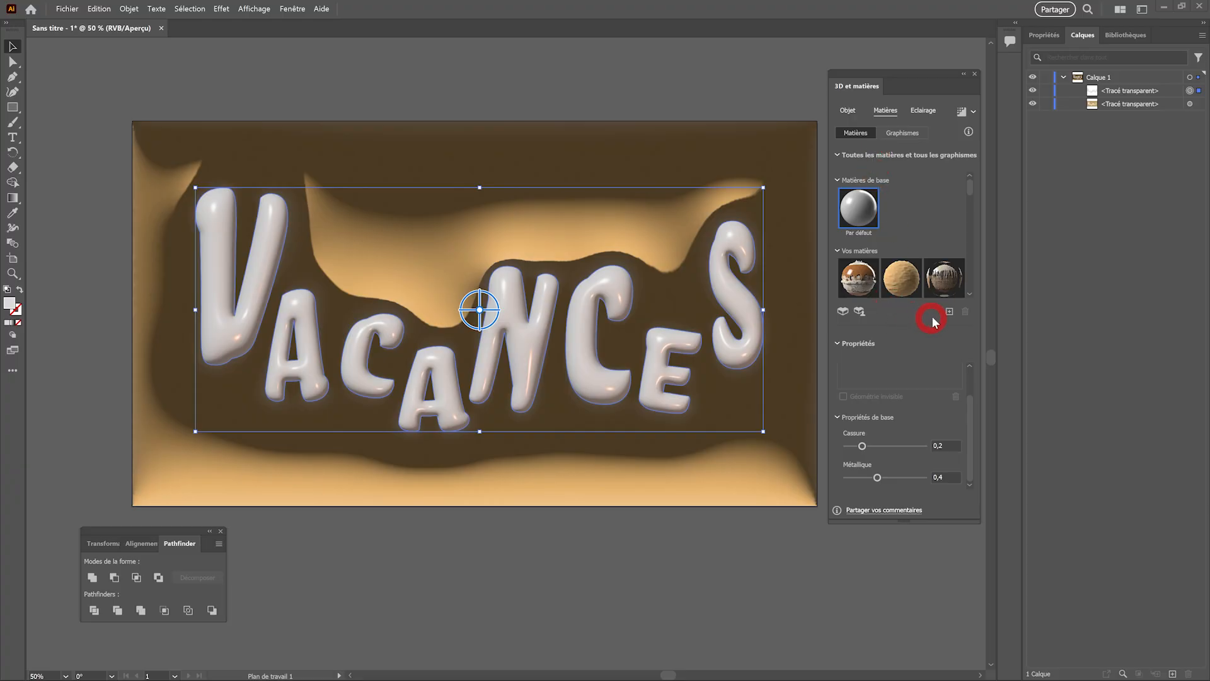
Step: Import the sand.sbsar material file into the 3D materials in Illustrator
{"action": "left_click", "coordinate": [949, 313]}
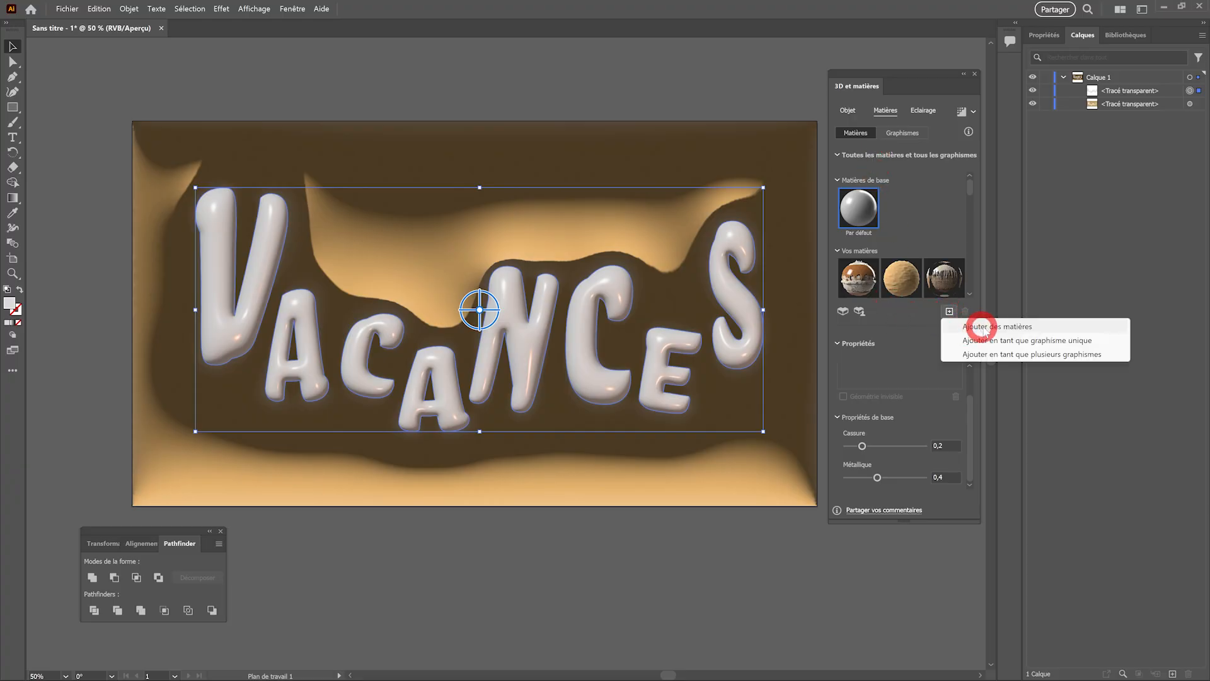
{"action": "left_click", "coordinate": [1007, 324]}
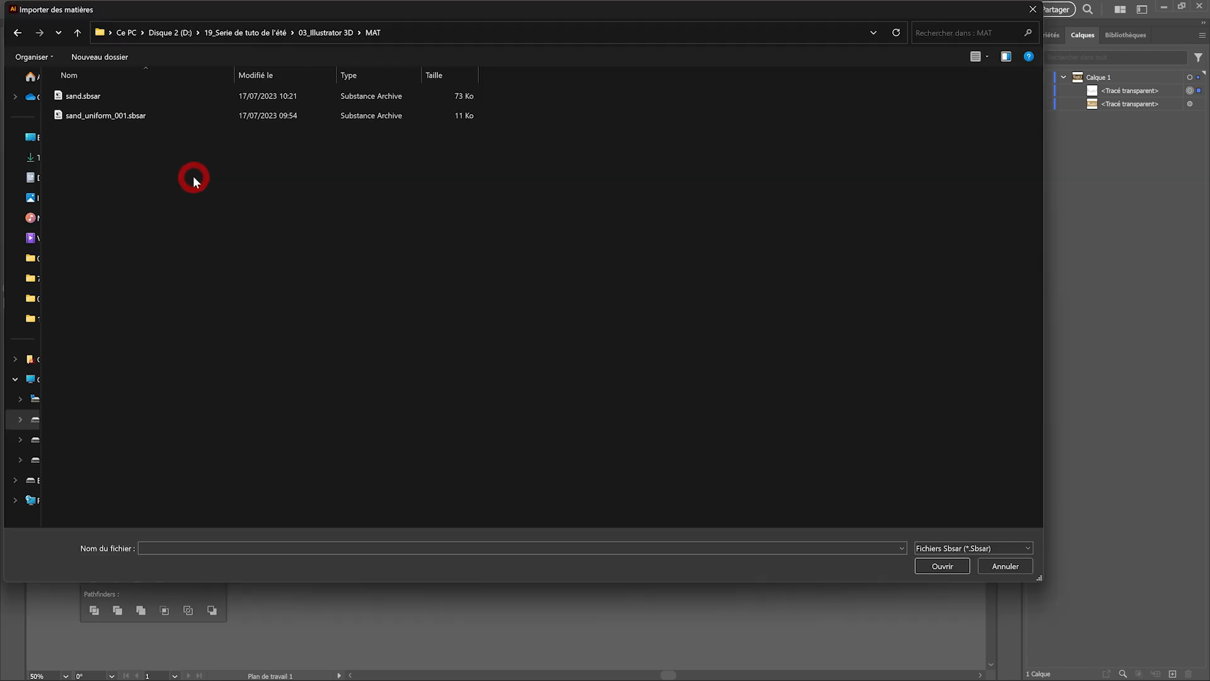
{"action": "double_click", "coordinate": [94, 97]}
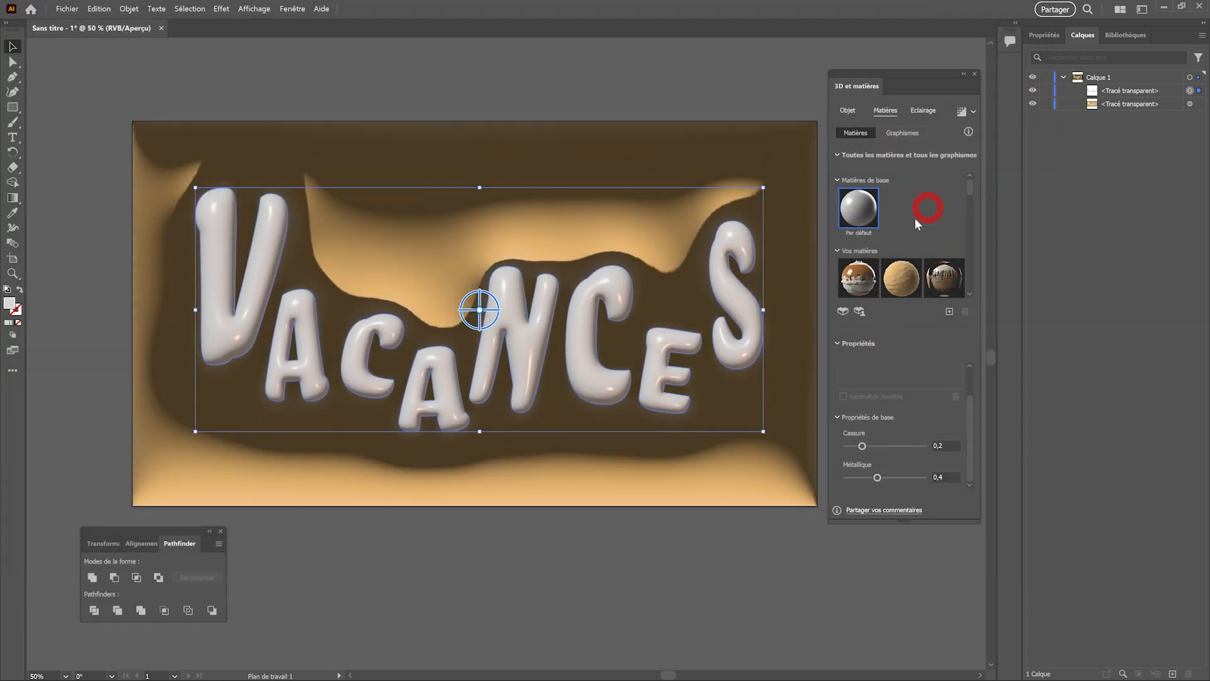
Step: Apply the sand_ground material to the background shape, keep the artwork uncovered, and clear the selection
{"action": "left_click_drag", "start_coordinate": [829, 249], "coordinate": [811, 249]}
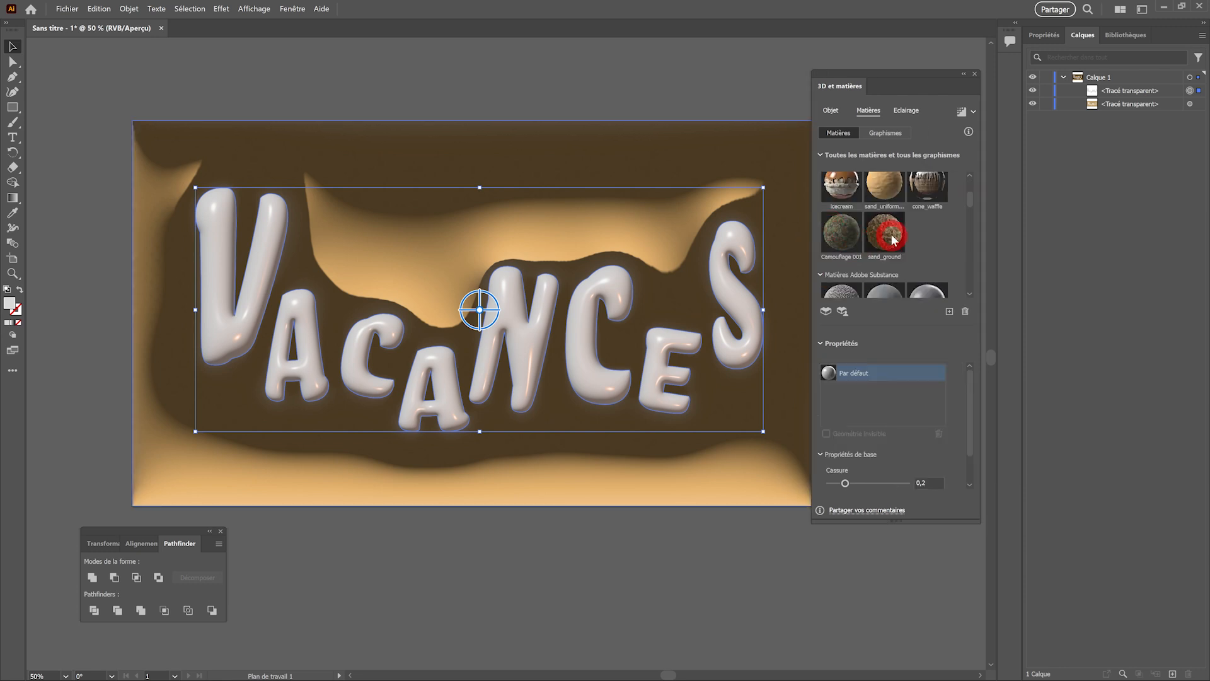
{"action": "left_click_drag", "start_coordinate": [889, 238], "coordinate": [494, 139]}
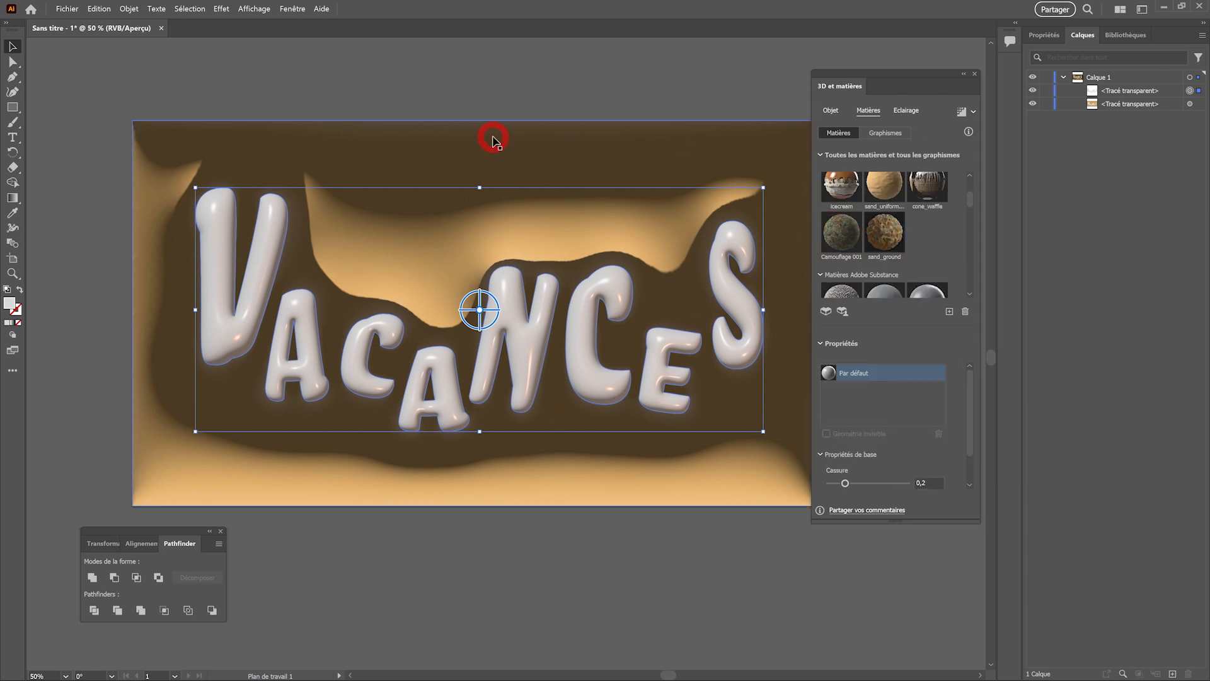
{"action": "left_click_drag", "start_coordinate": [419, 136], "coordinate": [420, 137]}
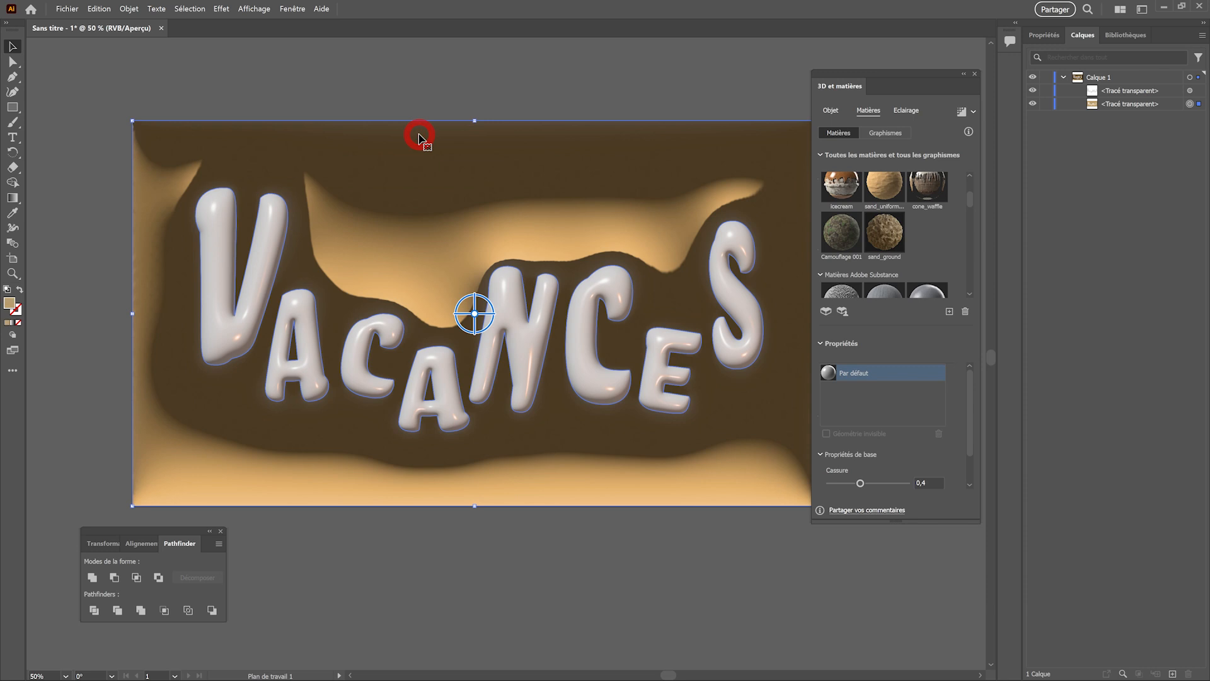
{"action": "left_click", "coordinate": [889, 239]}
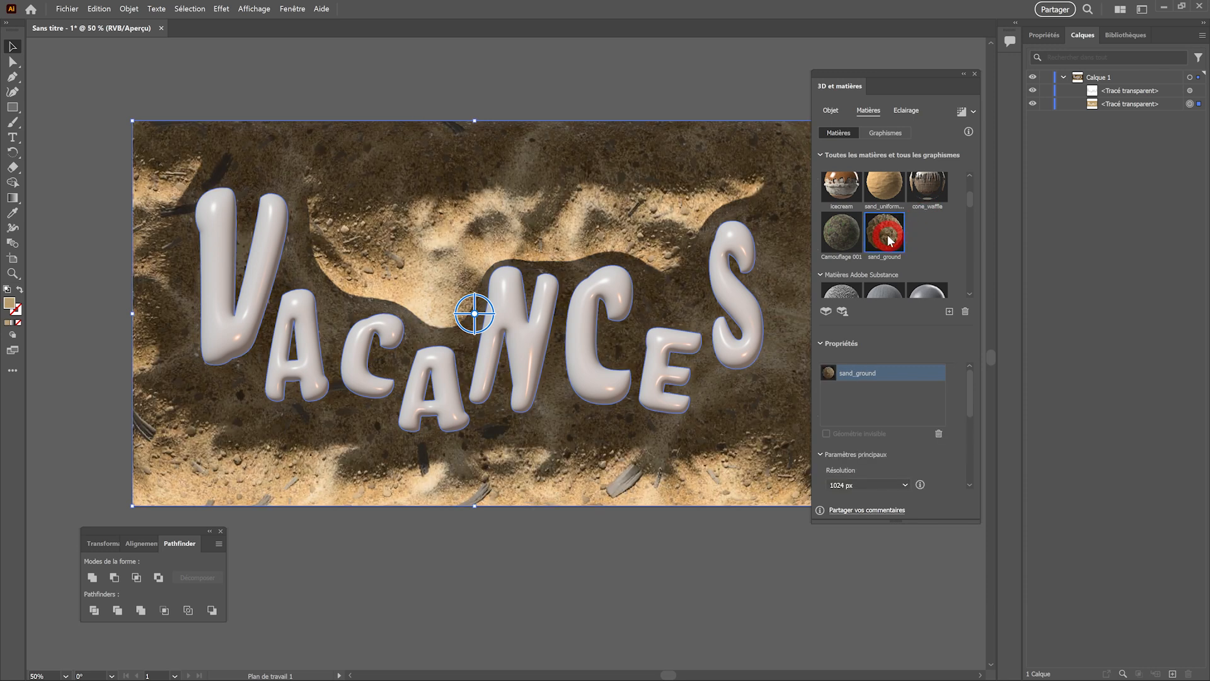
{"action": "left_click", "coordinate": [892, 88]}
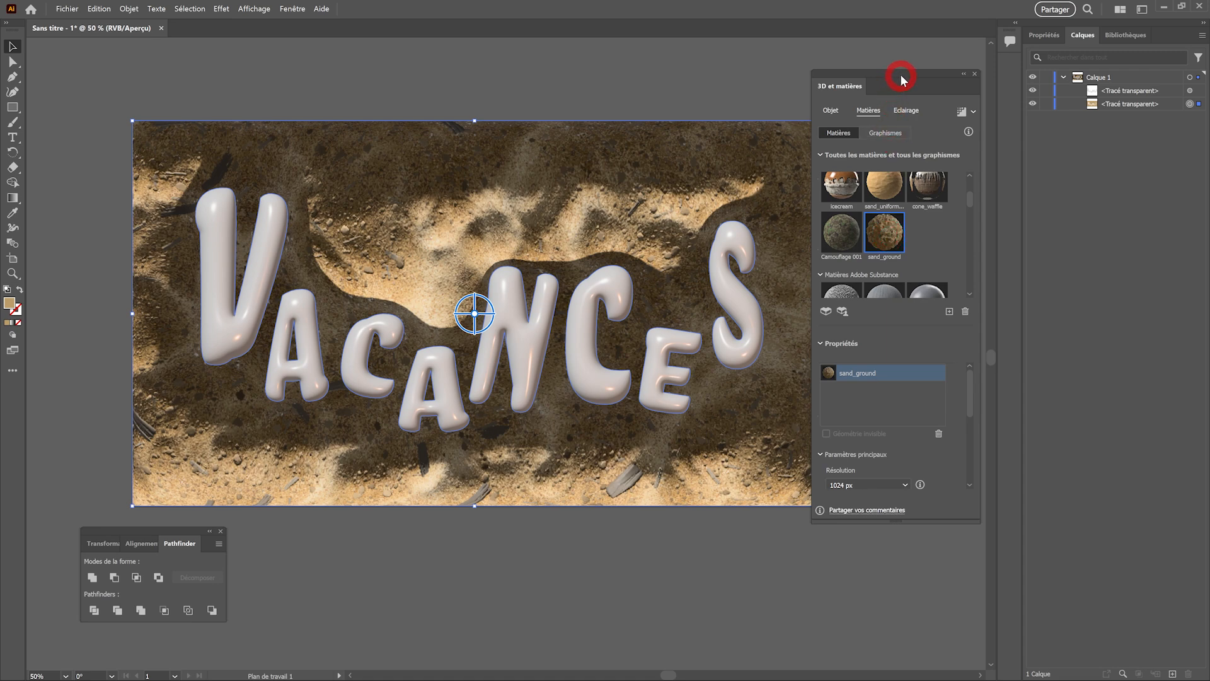
{"action": "left_click_drag", "start_coordinate": [900, 79], "coordinate": [928, 91]}
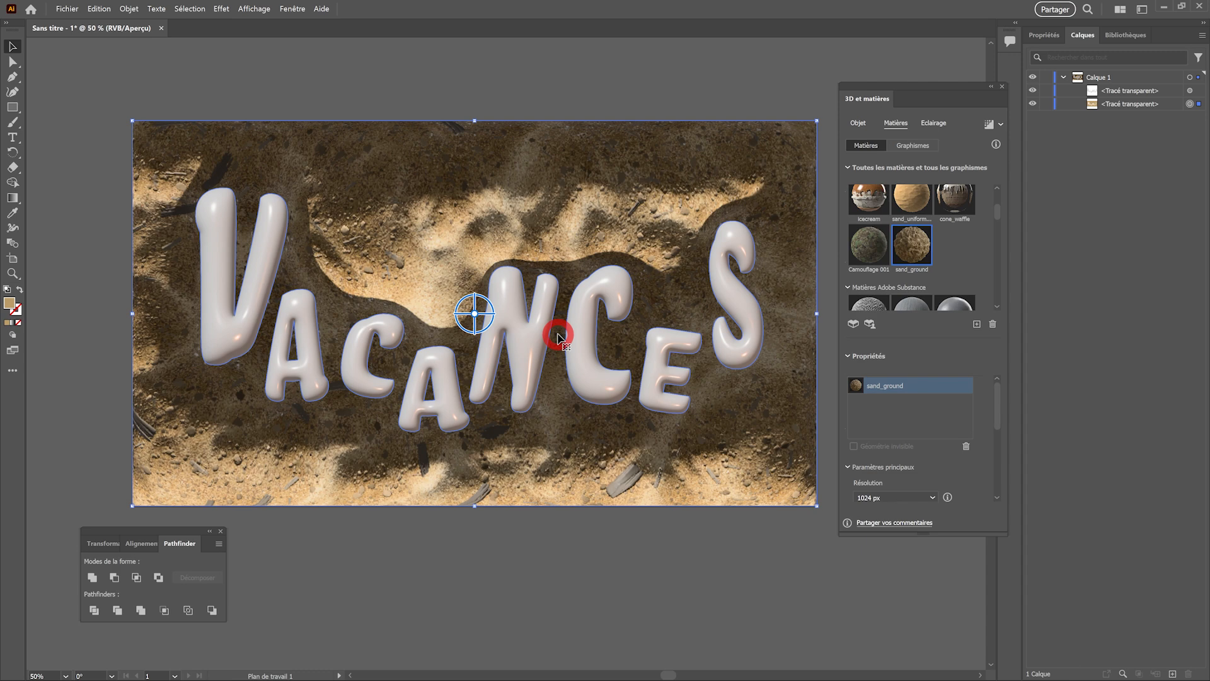
{"action": "left_click", "coordinate": [545, 76]}
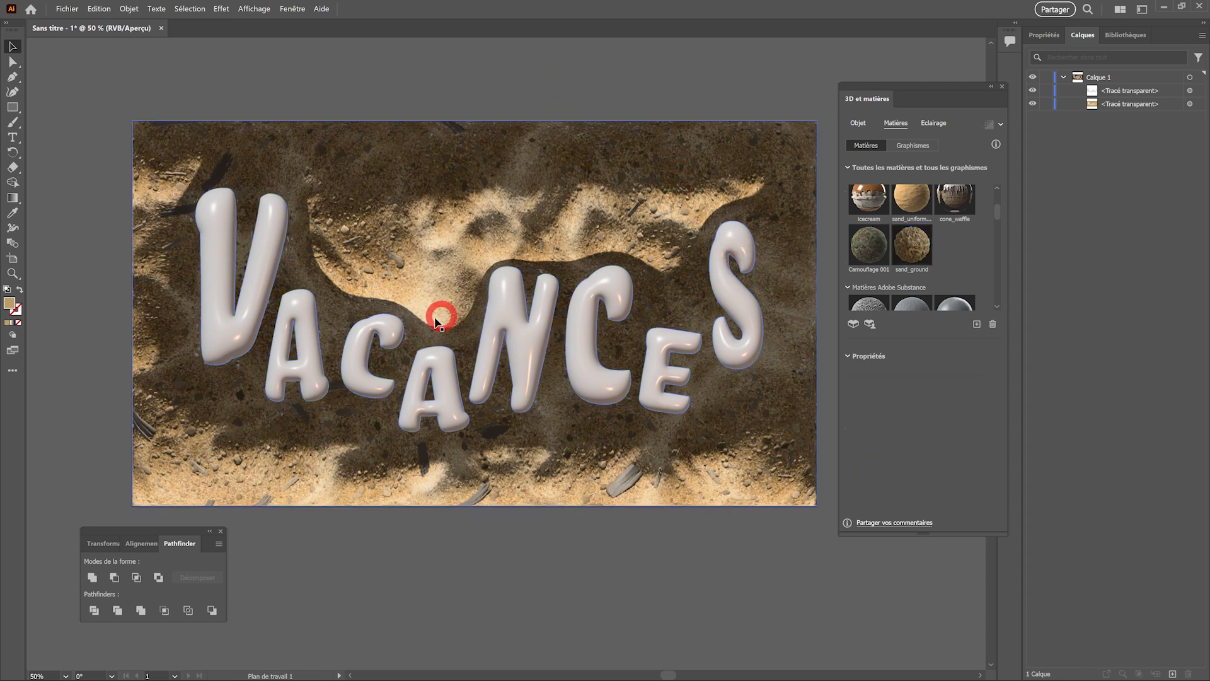
Step: Render the VACANCES letters with ray tracing at low quality and noise reduction on
{"action": "left_click", "coordinate": [270, 251]}
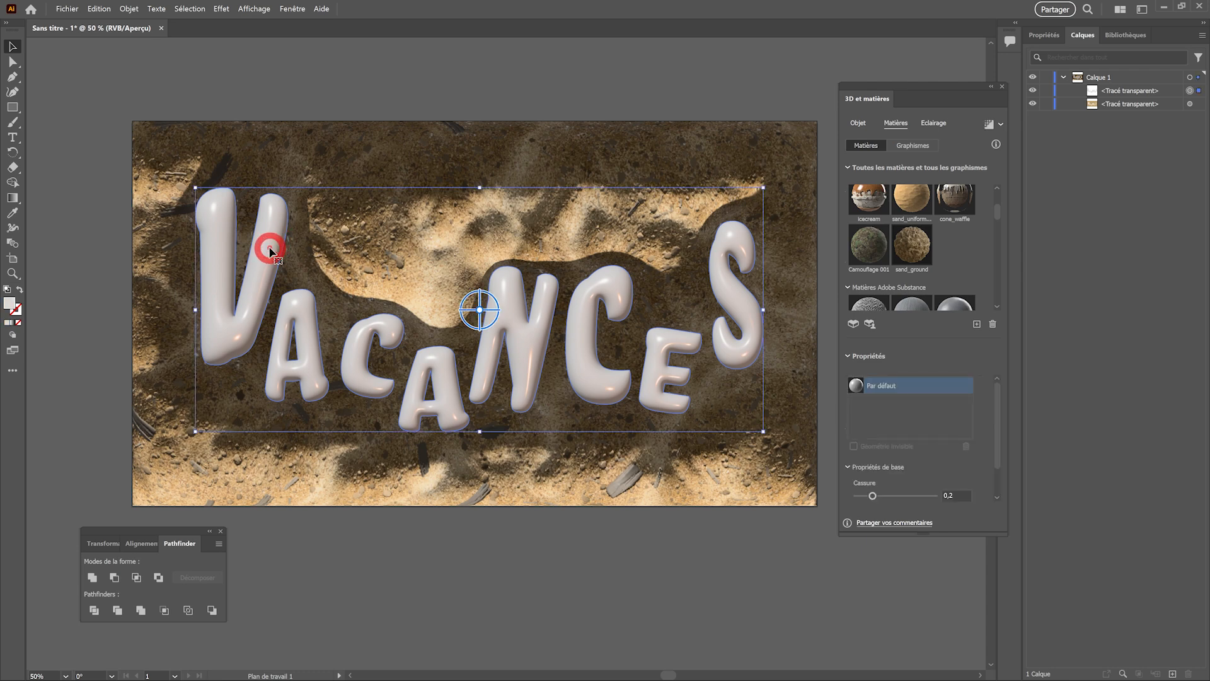
{"action": "left_click", "coordinate": [999, 126]}
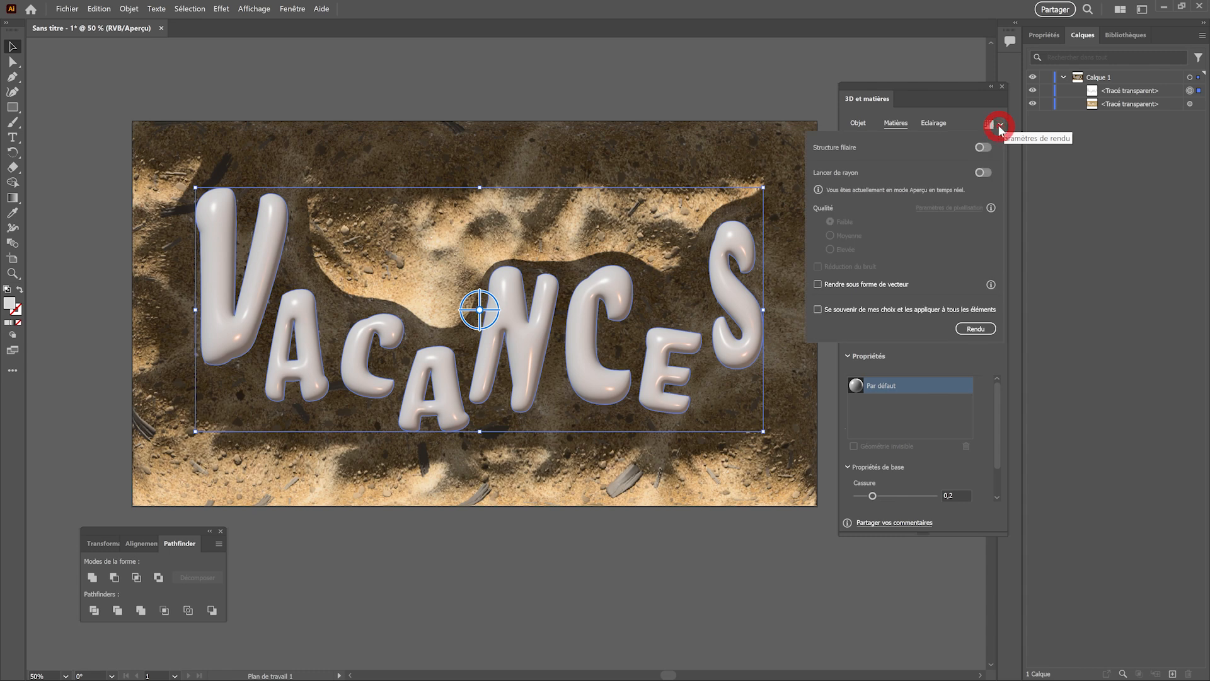
{"action": "left_click", "coordinate": [979, 174]}
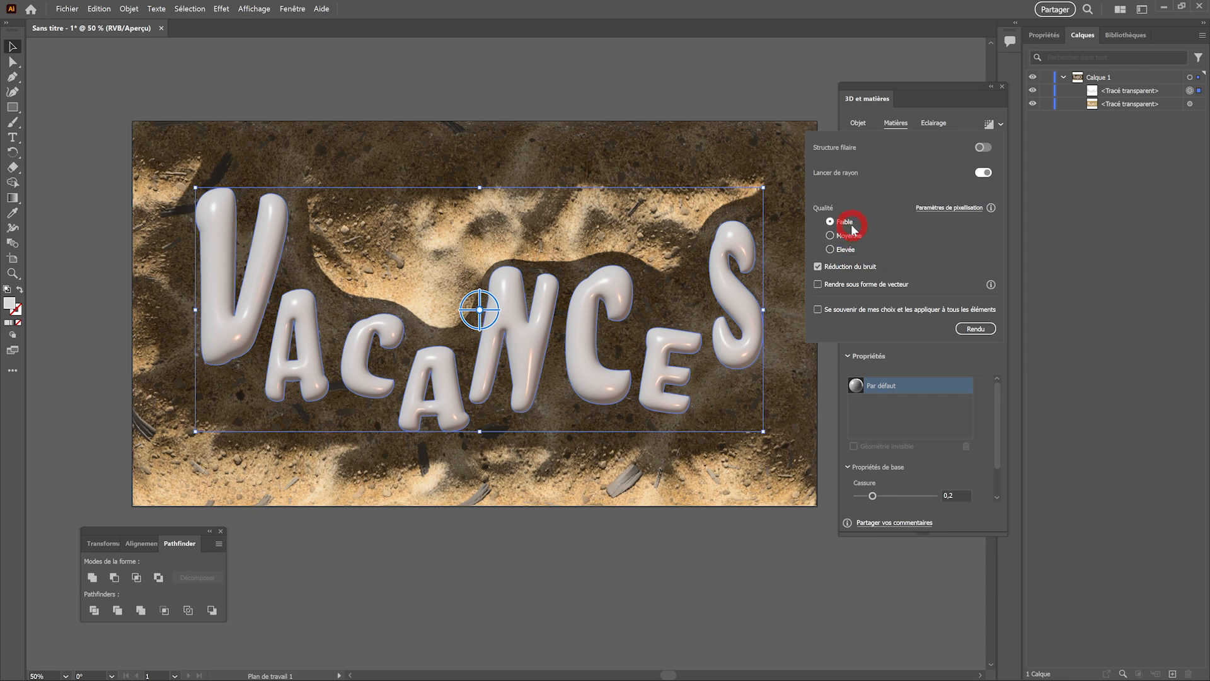
{"action": "left_click", "coordinate": [979, 333]}
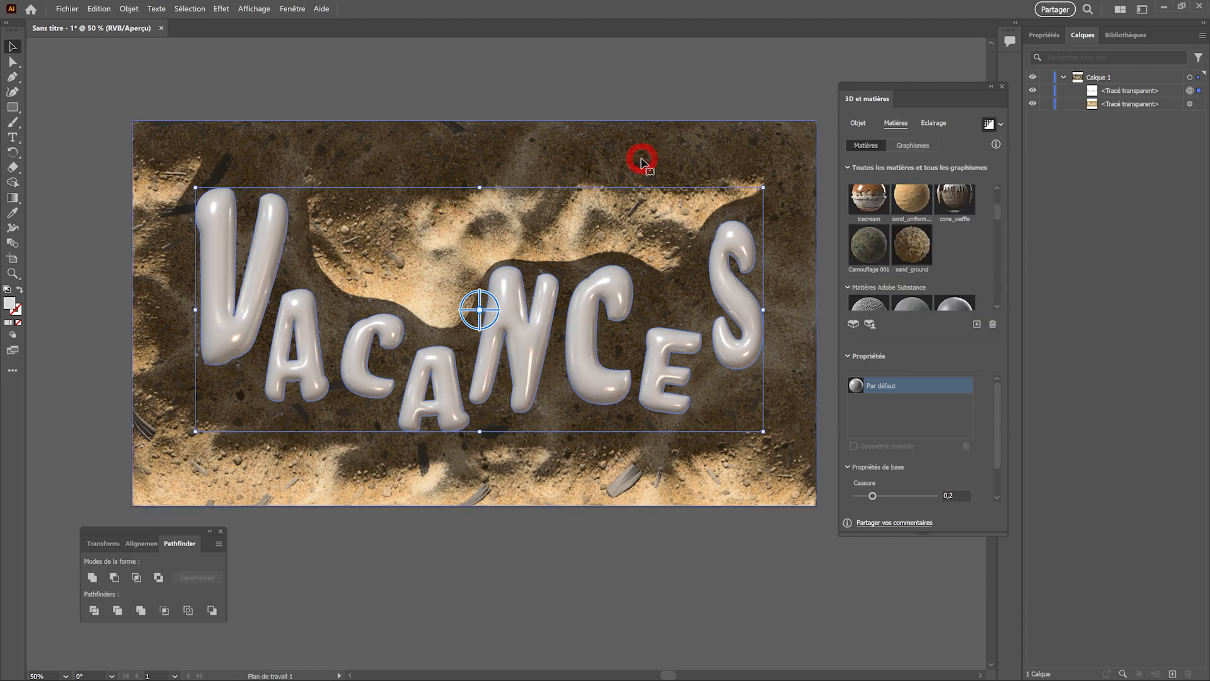
Step: Render the sand background with ray tracing at low quality and noise reduction on
{"action": "left_click", "coordinate": [641, 161]}
{"action": "left_click", "coordinate": [990, 124]}
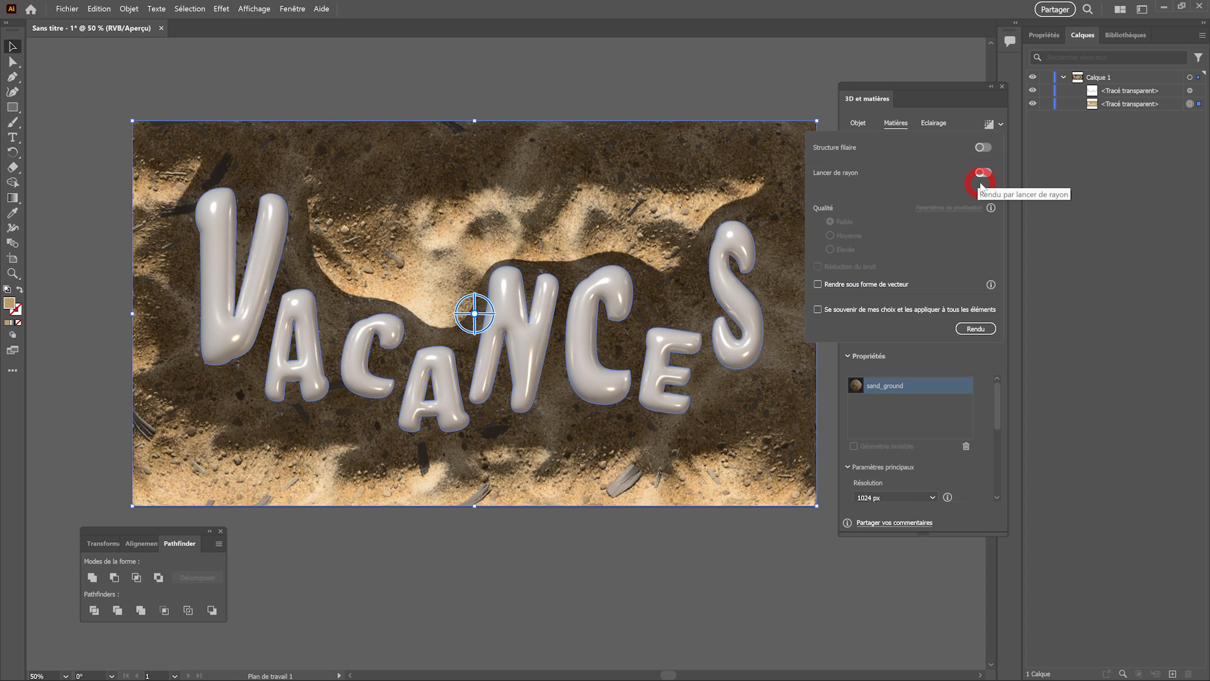
{"action": "left_click", "coordinate": [983, 174]}
{"action": "left_click", "coordinate": [971, 329]}
{"action": "left_click", "coordinate": [437, 76]}
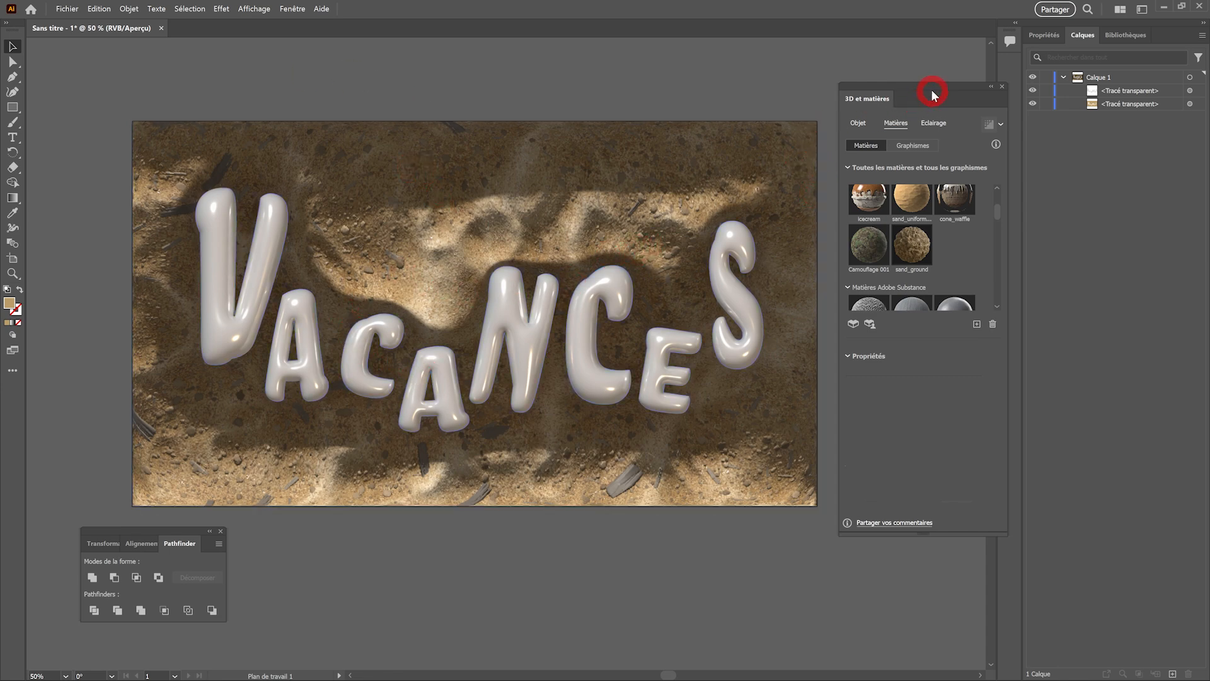
Step: Review the ray-tracing render settings of the sand background
{"action": "left_click", "coordinate": [782, 162]}
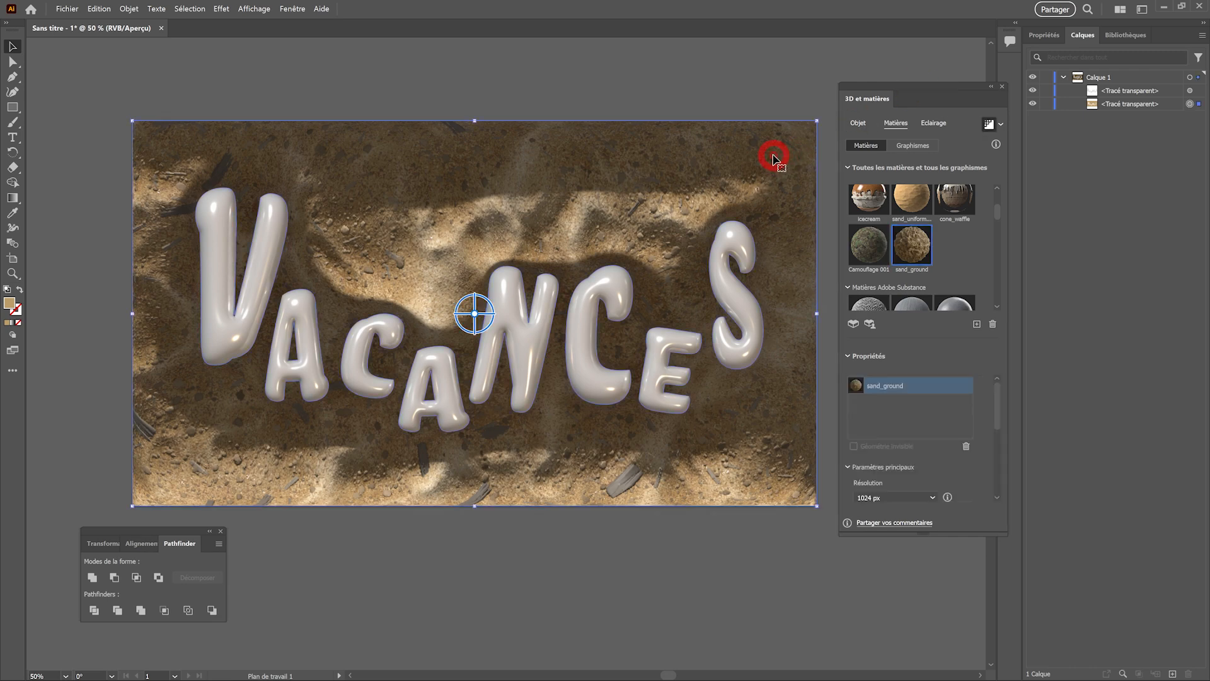
{"action": "left_click", "coordinate": [1000, 124]}
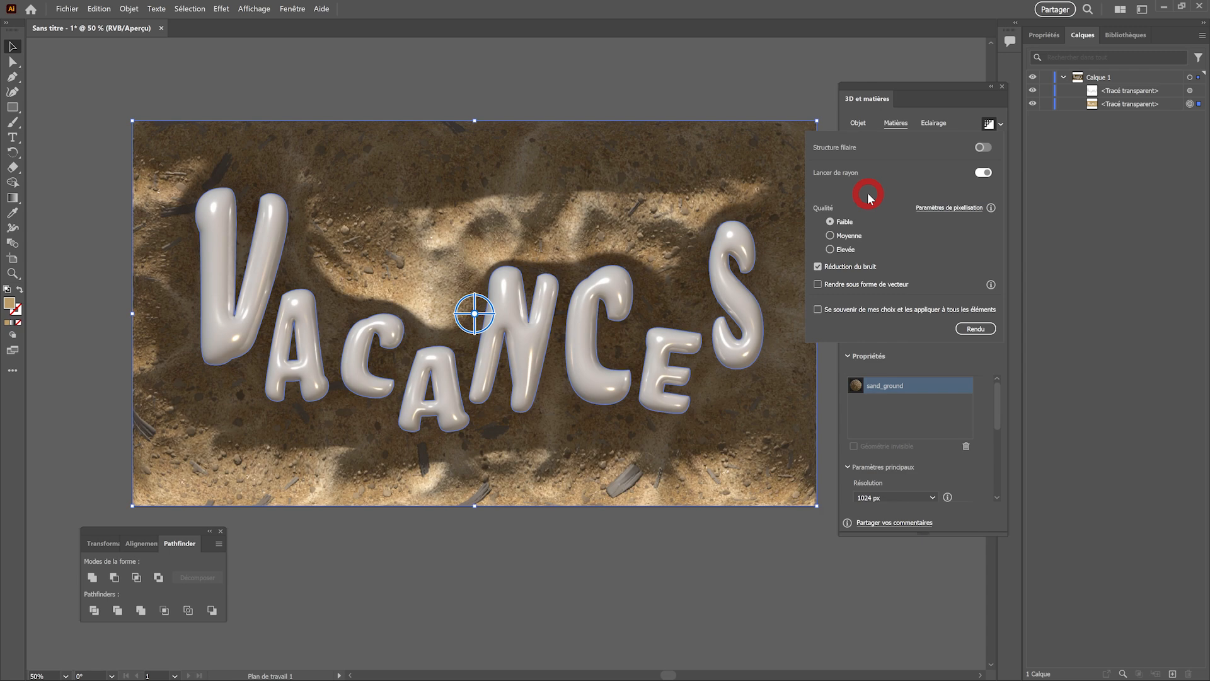
{"action": "left_click", "coordinate": [889, 78]}
{"action": "left_click", "coordinate": [986, 128]}
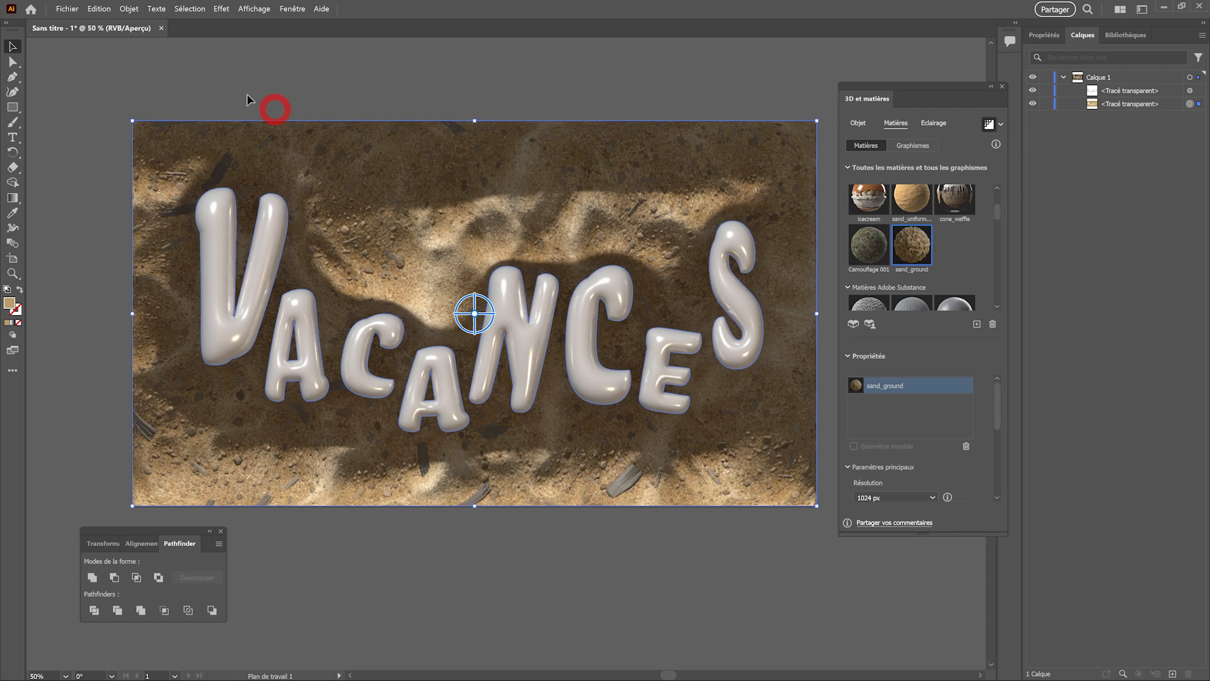
Step: Set up an Export for Screens of the artwork and rename the artboard Image01
{"action": "left_click", "coordinate": [68, 9]}
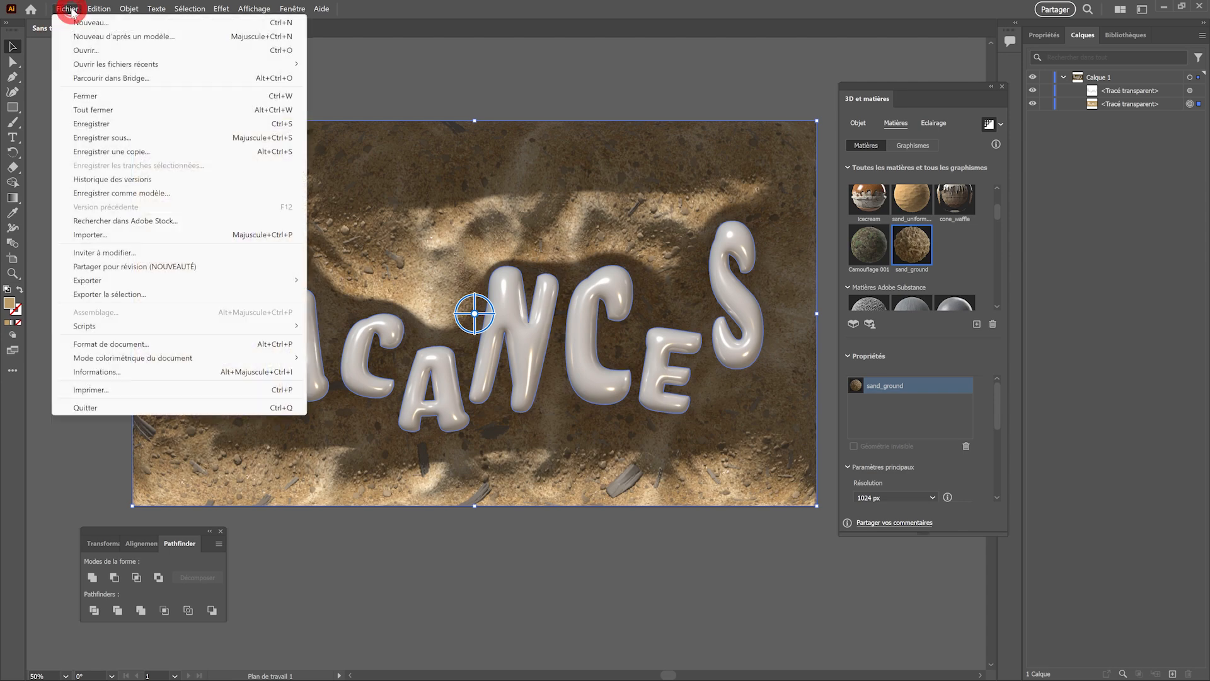
{"action": "mouse_move", "coordinate": [124, 283]}
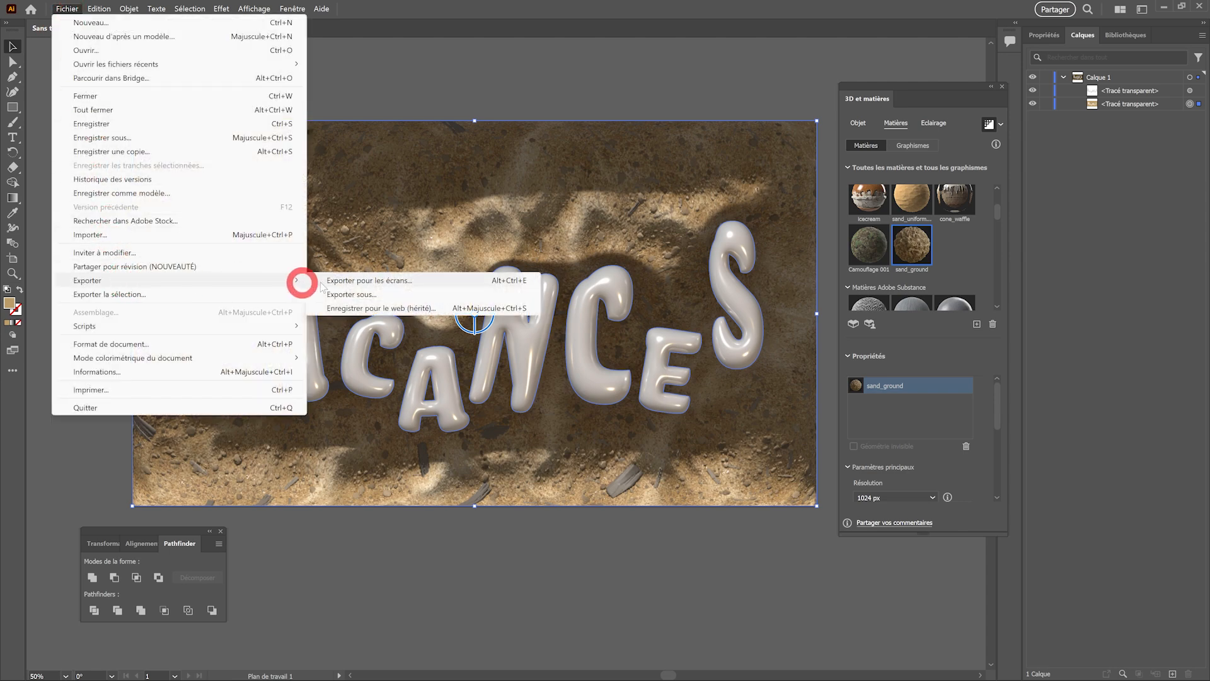
{"action": "left_click", "coordinate": [364, 281]}
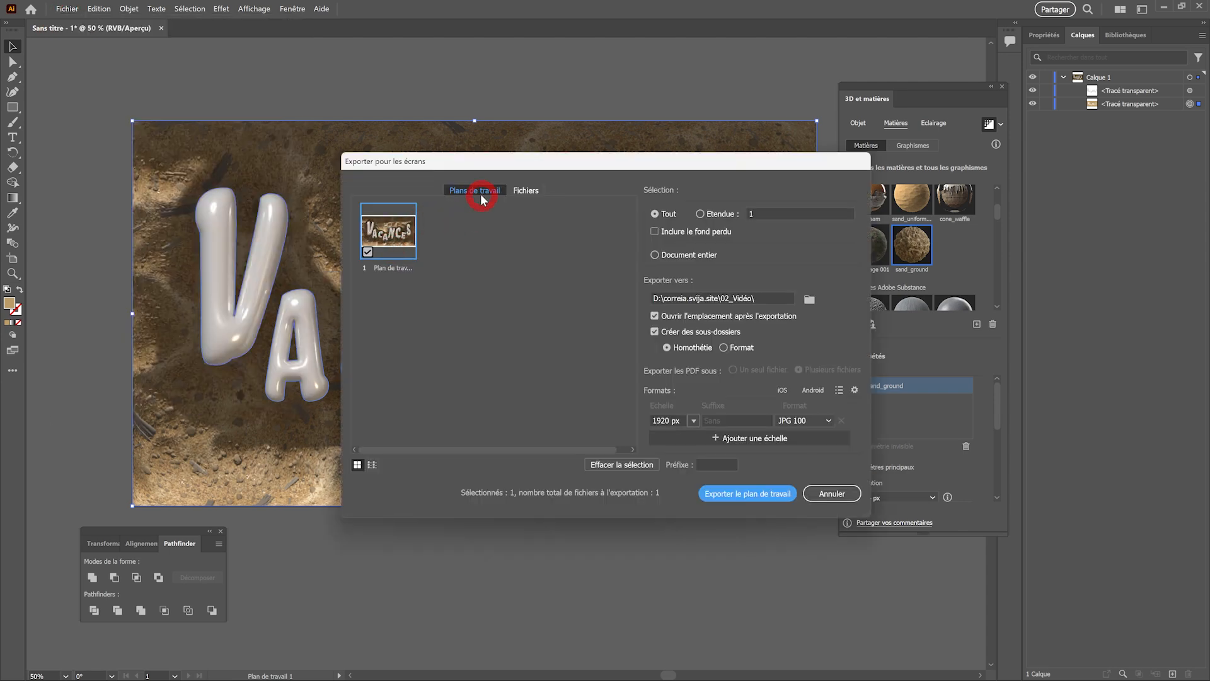
{"action": "double_click", "coordinate": [392, 267]}
{"action": "left_click_drag", "start_coordinate": [413, 268], "coordinate": [272, 276]}
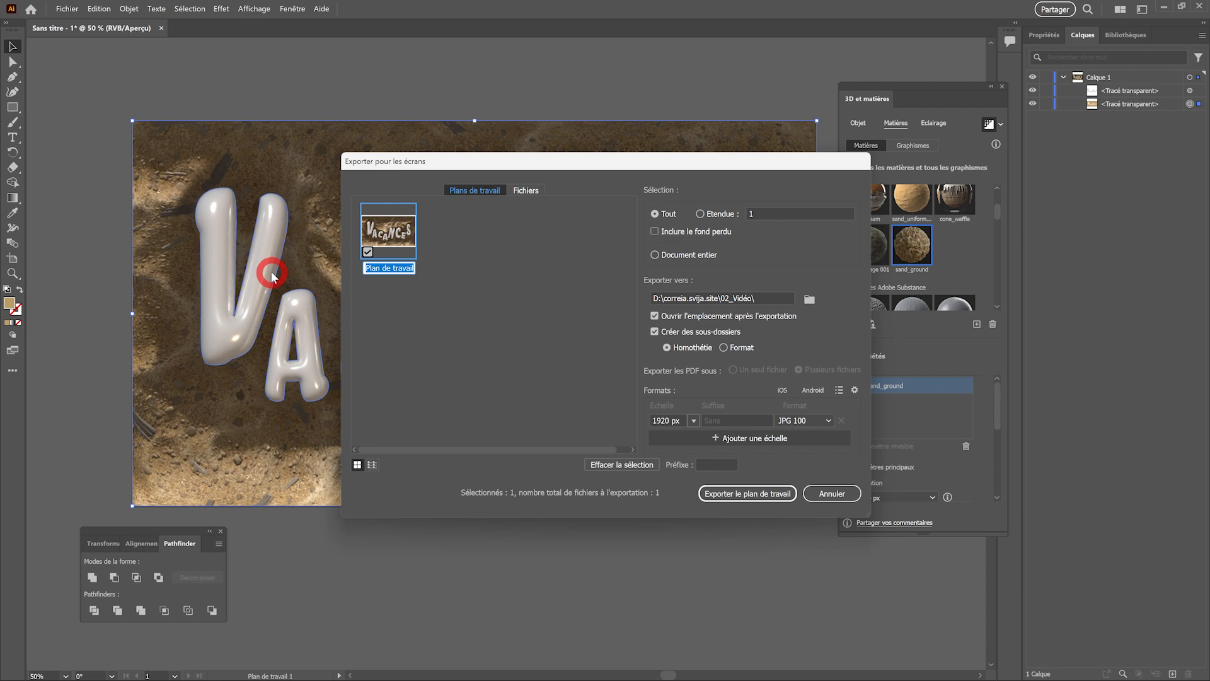
{"action": "type", "text": "Ima"}
{"action": "type", "text": "g"}
{"action": "type", "text": "a"}
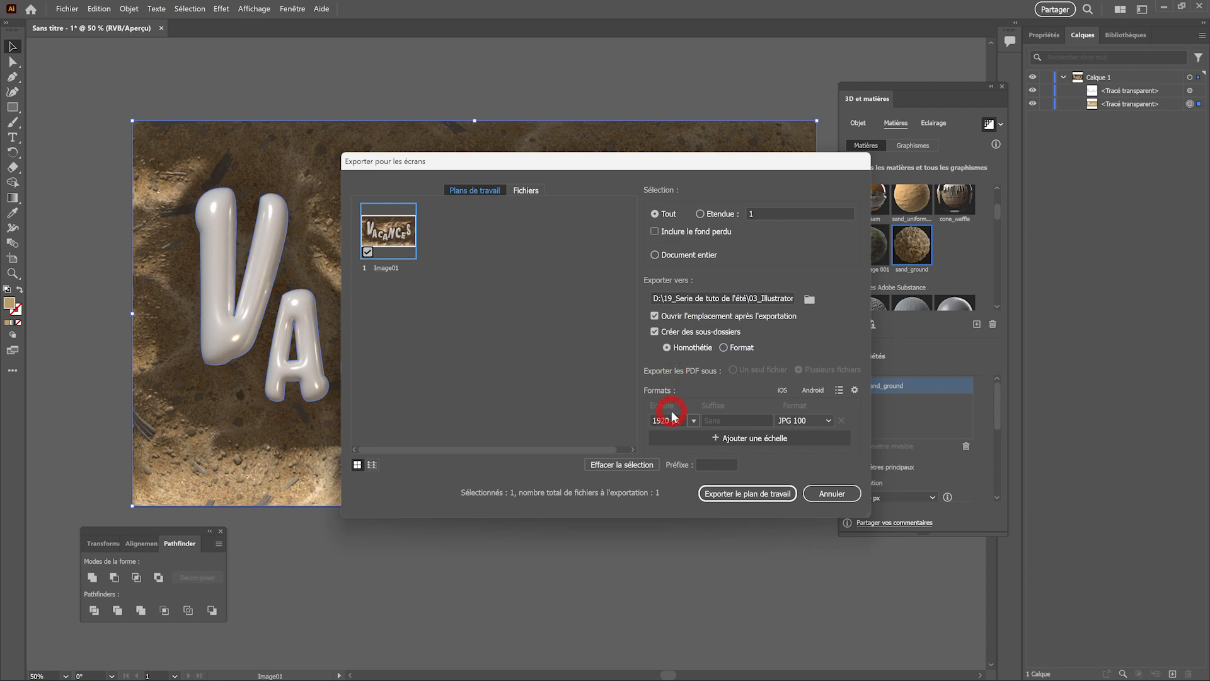
Step: Export the artboard as JPG 100, scaled by width to 1920 px
{"action": "left_click", "coordinate": [829, 421]}
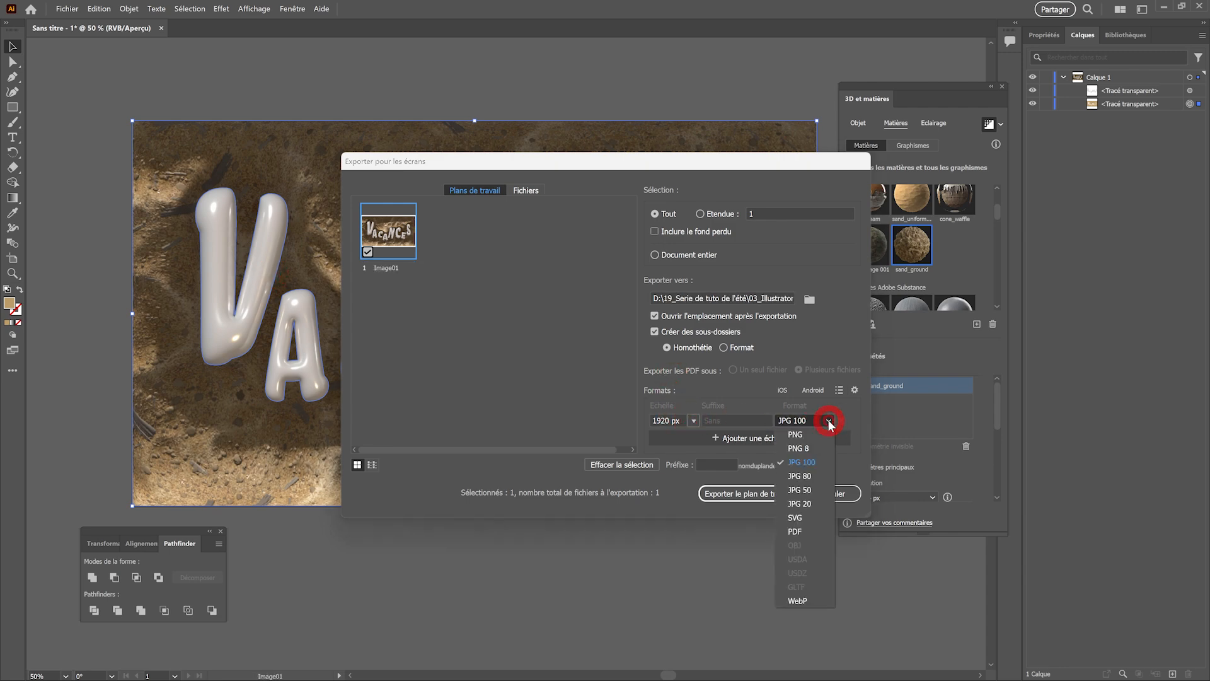
{"action": "left_click", "coordinate": [794, 465]}
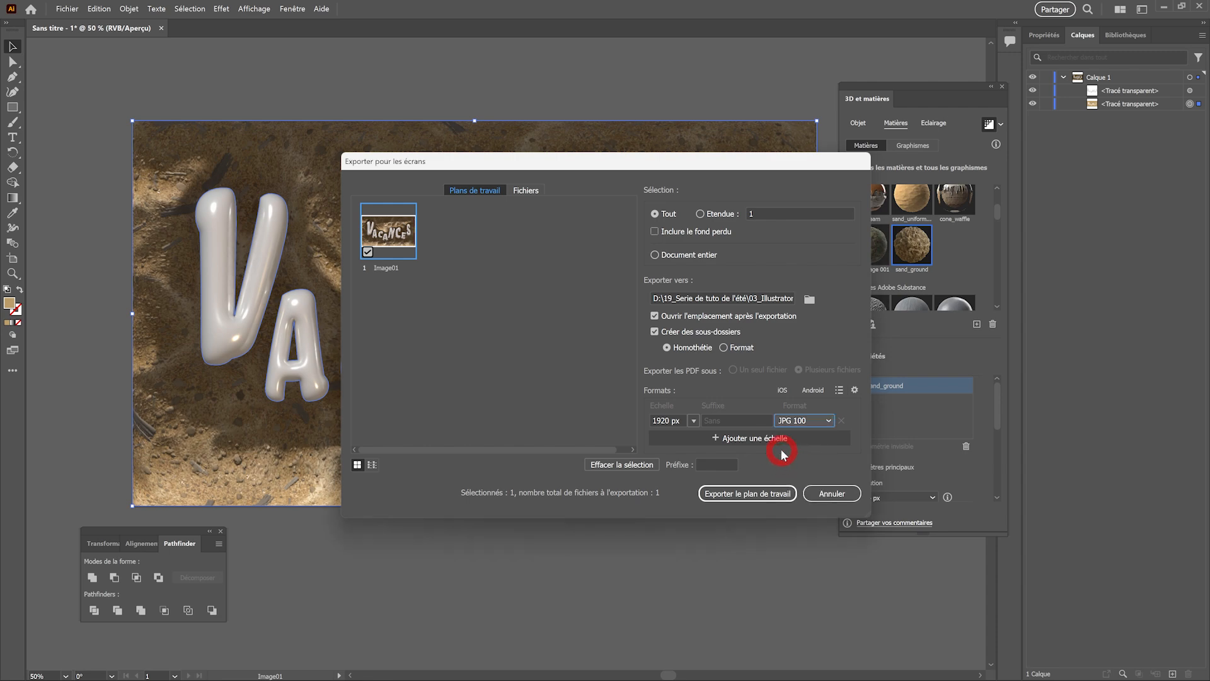
{"action": "left_click", "coordinate": [693, 422]}
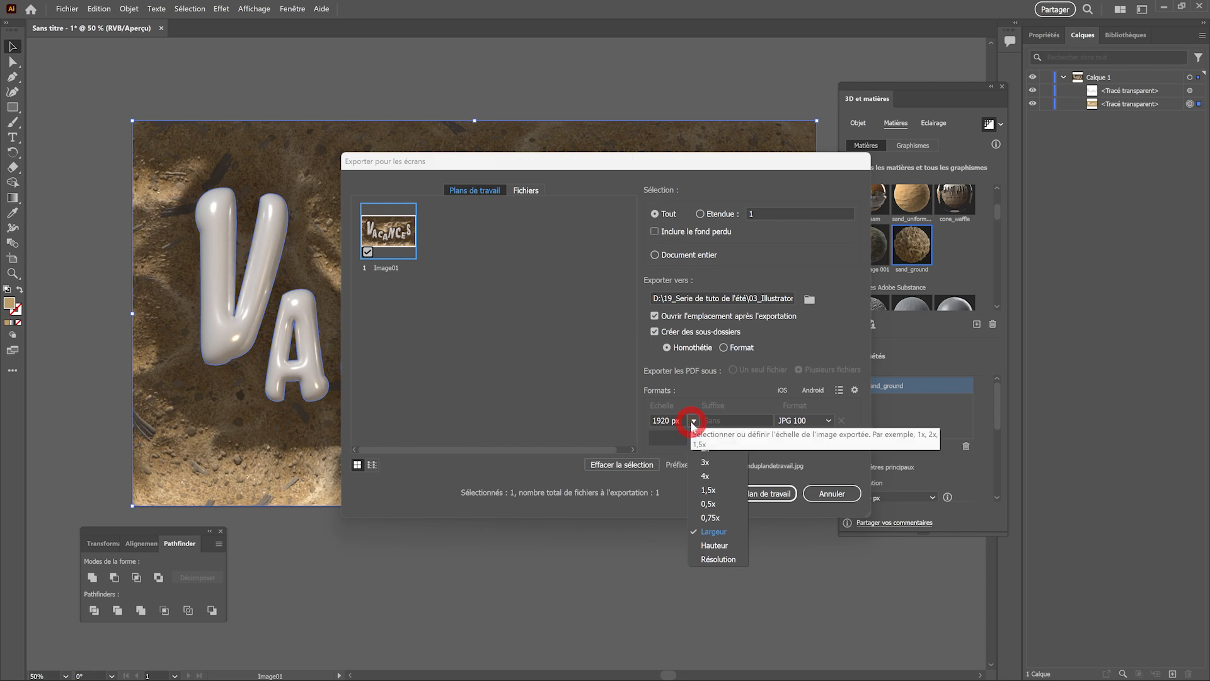
{"action": "left_click", "coordinate": [711, 533]}
{"action": "left_click", "coordinate": [671, 421]}
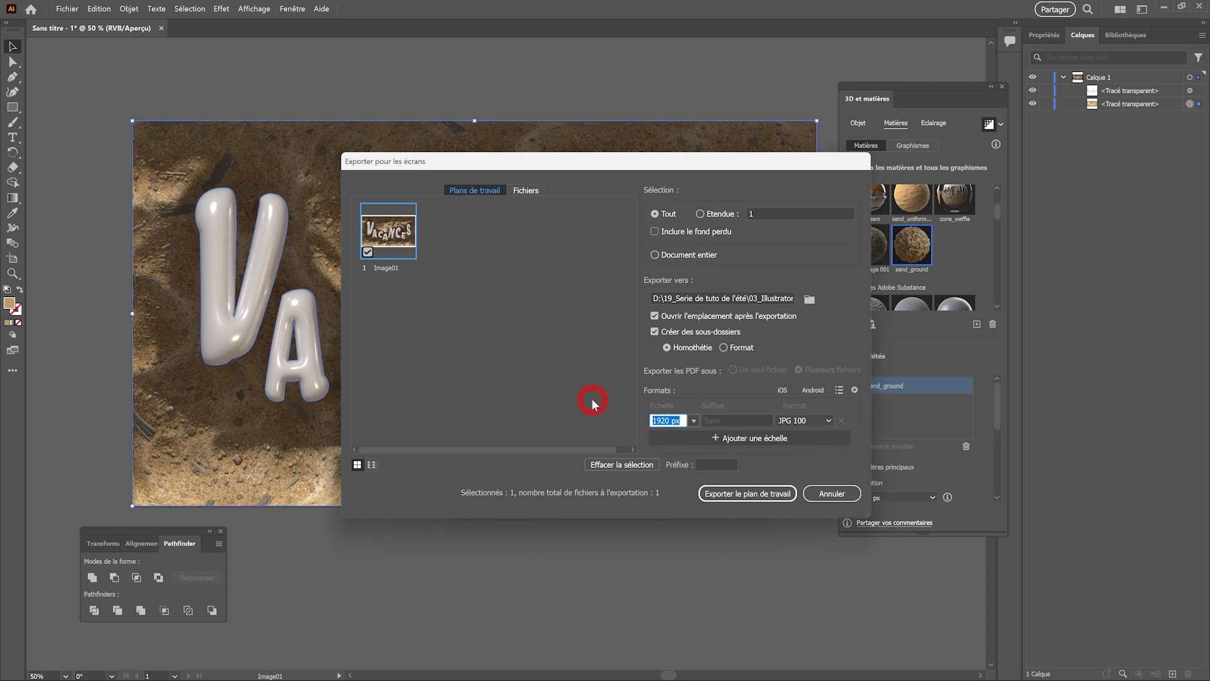
{"action": "left_click", "coordinate": [717, 494]}
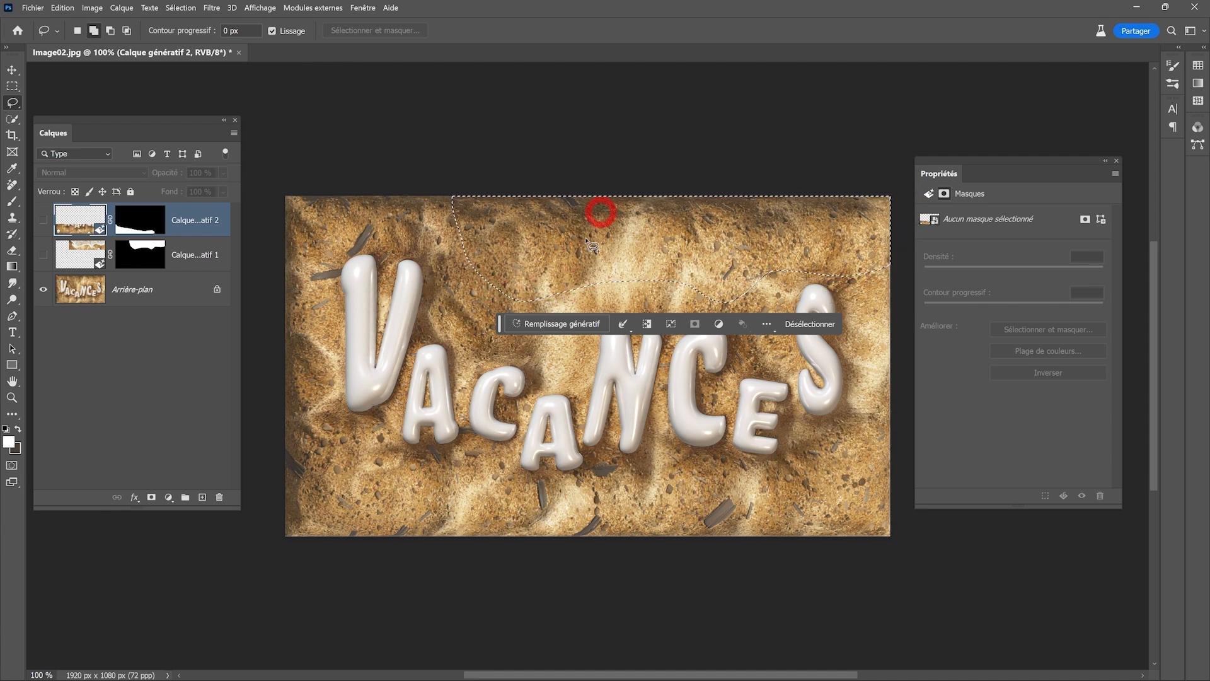
Step: In Photoshop, enter "beach sand" as the Generative Fill prompt for the lassoed upper area, and show the two hidden generative layers
{"action": "left_click", "coordinate": [554, 325]}
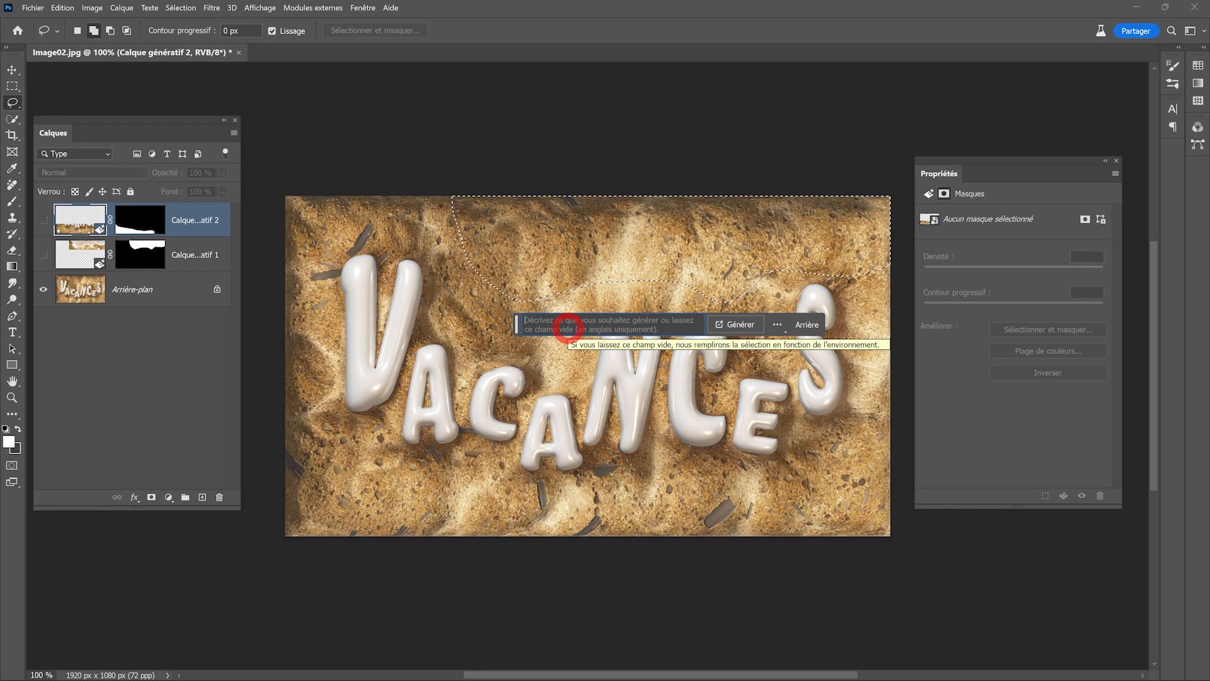
{"action": "type", "text": "beach sand"}
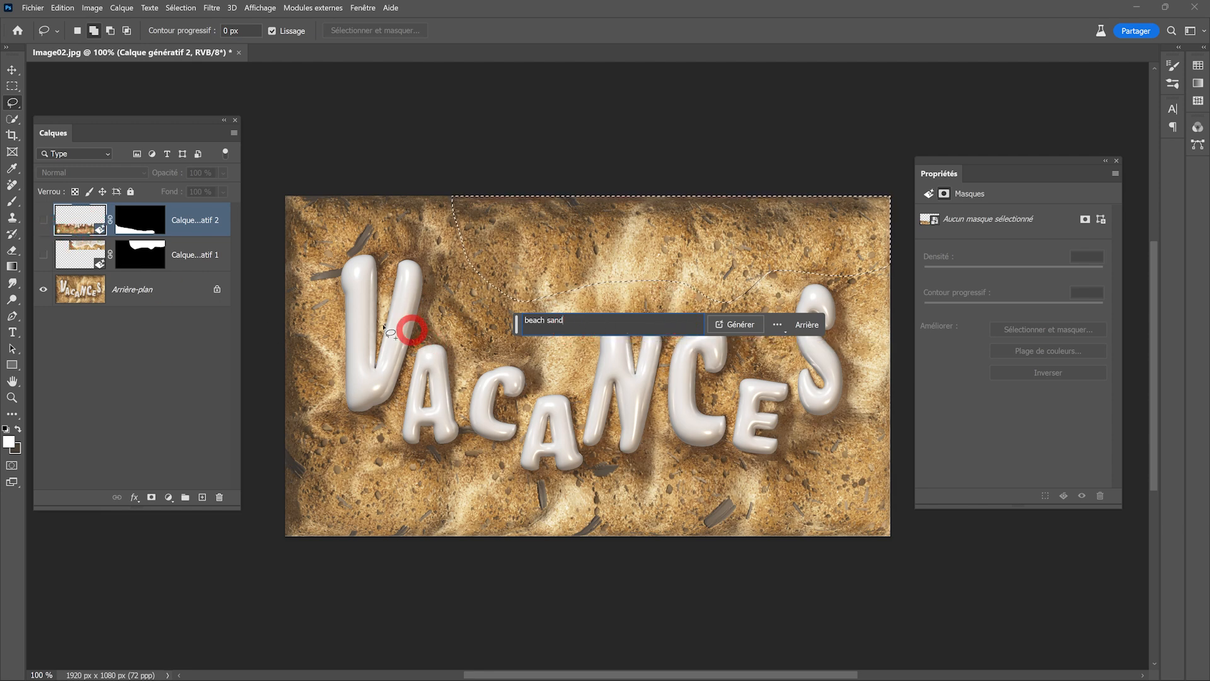
{"action": "left_click", "coordinate": [43, 220]}
{"action": "left_click", "coordinate": [42, 219]}
{"action": "left_click", "coordinate": [43, 254]}
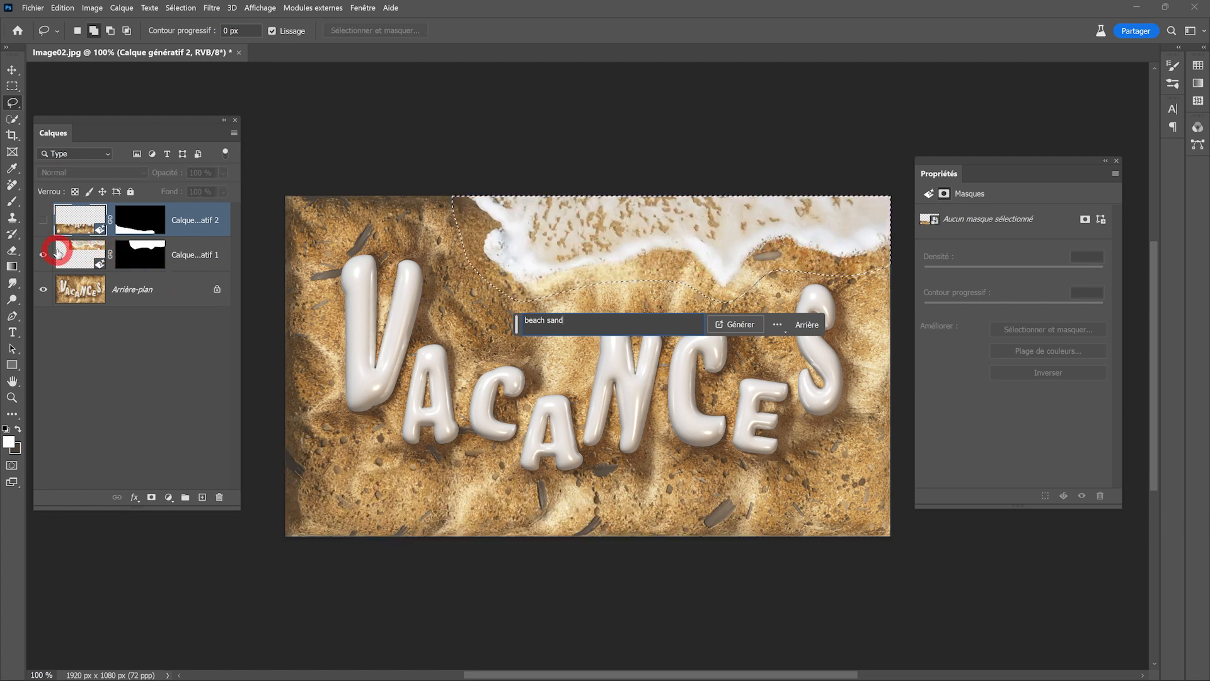
{"action": "left_click", "coordinate": [43, 219]}
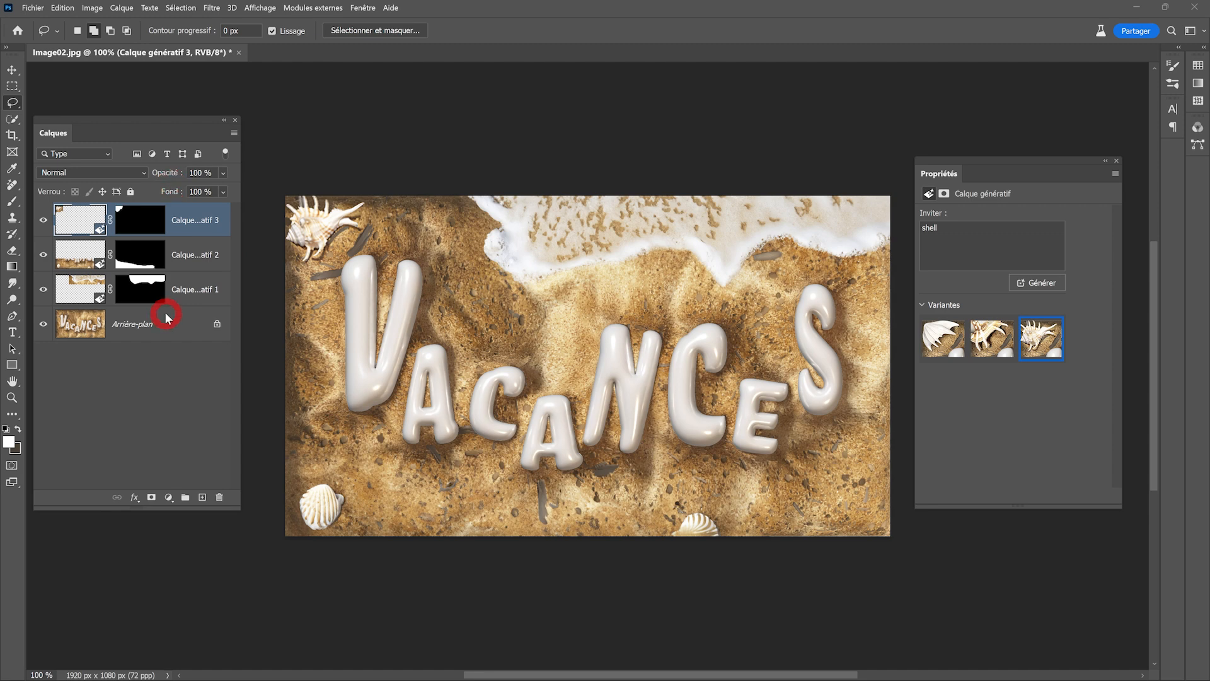
Step: Export the finished Image02 composition as a JPG at quality 6, sized 1920 x 1080 px
{"action": "left_click", "coordinate": [31, 7]}
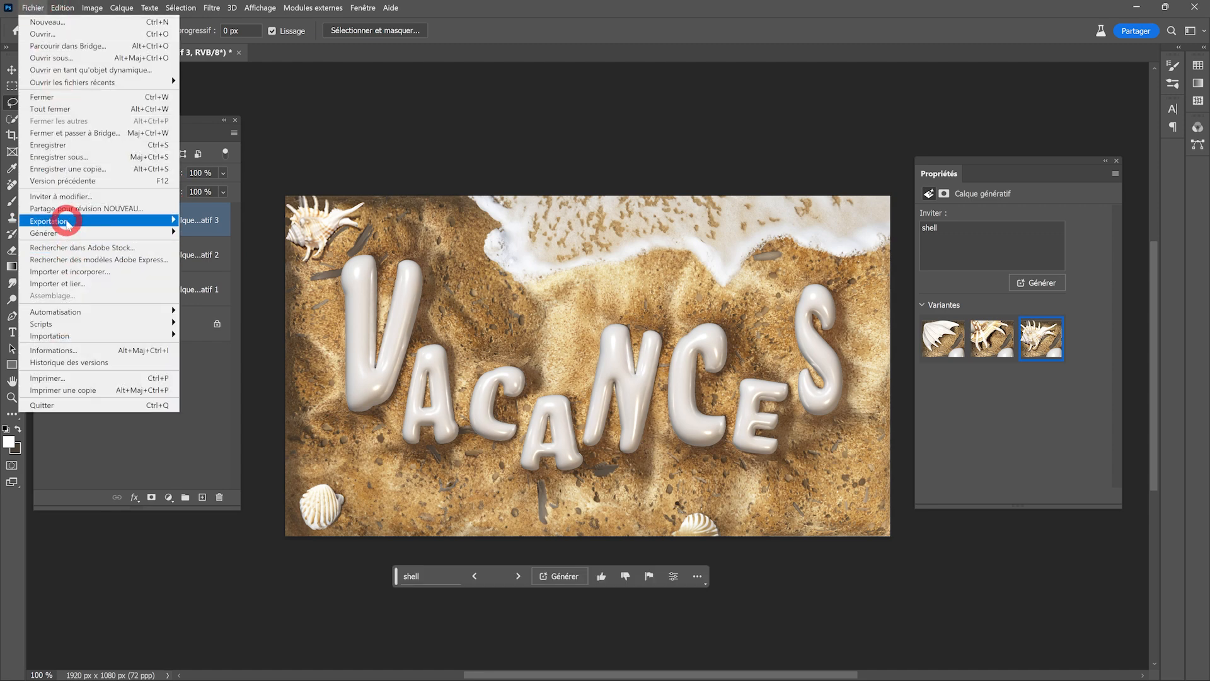
{"action": "mouse_move", "coordinate": [65, 221]}
{"action": "left_click", "coordinate": [208, 234]}
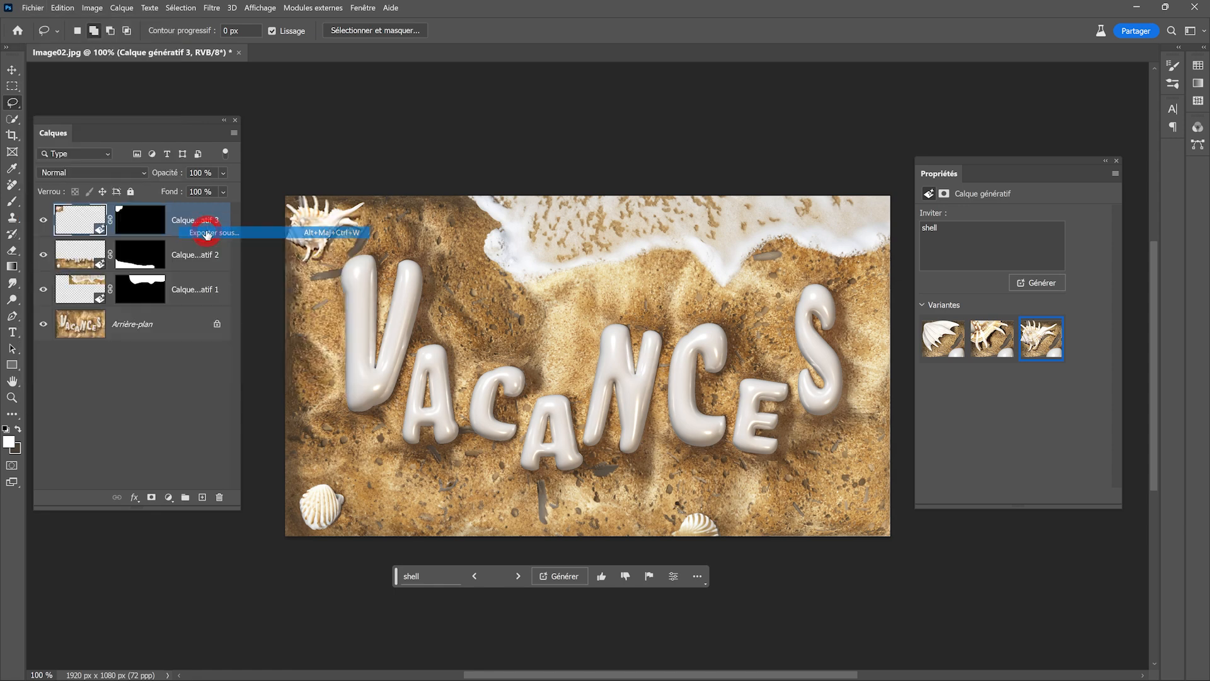
{"action": "left_click", "coordinate": [818, 75]}
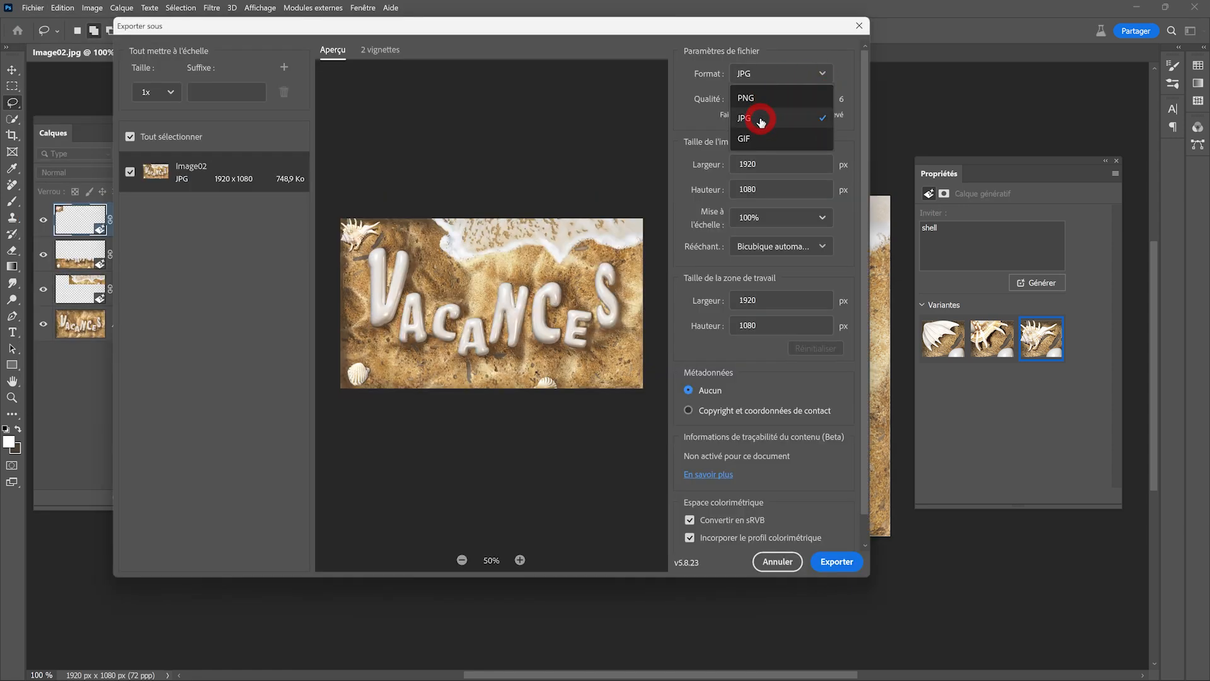
{"action": "left_click", "coordinate": [764, 37]}
{"action": "left_click", "coordinate": [781, 164]}
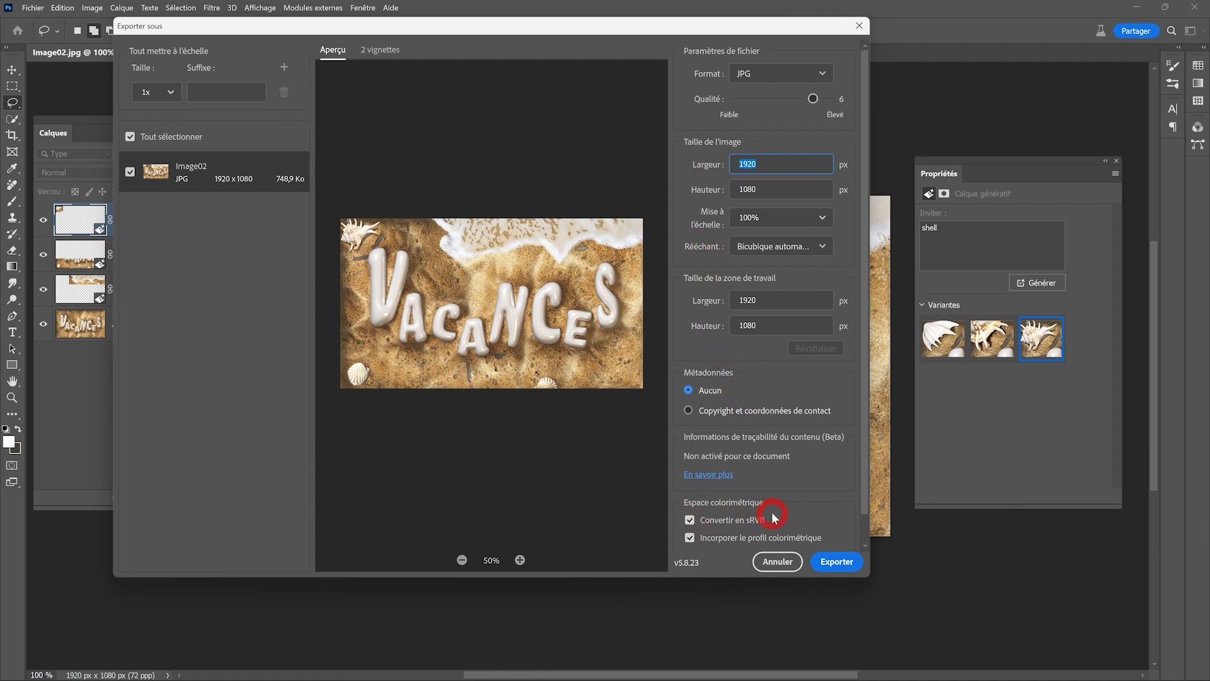
{"action": "left_click", "coordinate": [838, 563]}
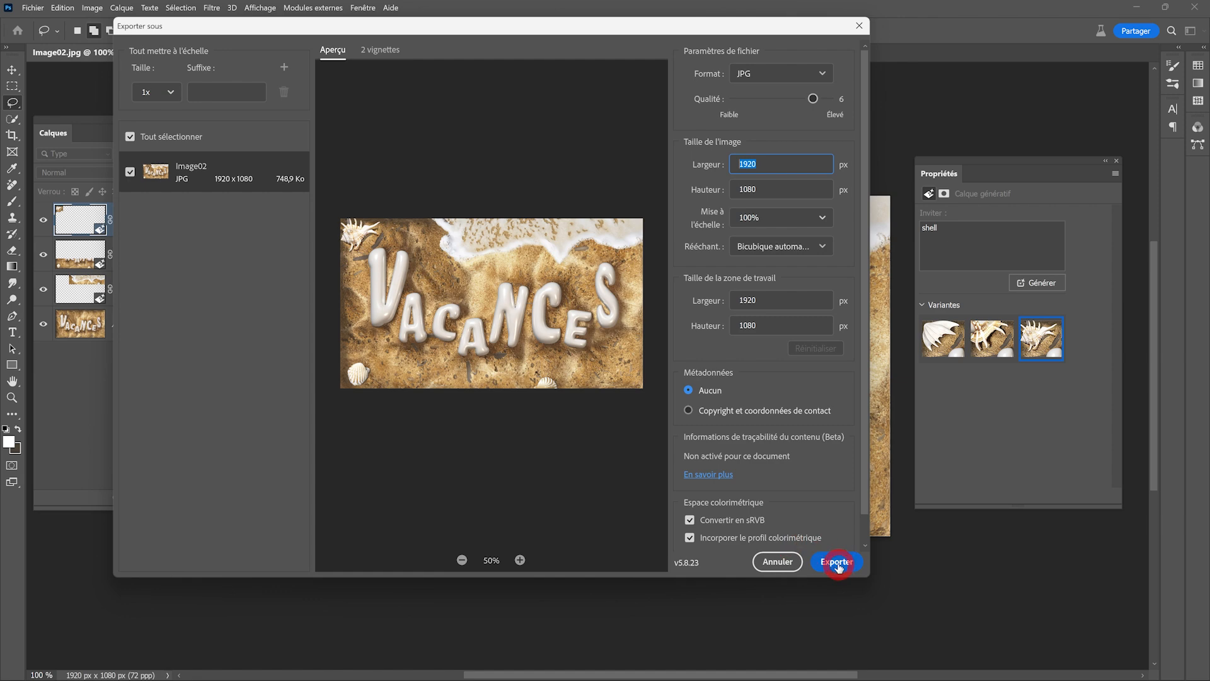